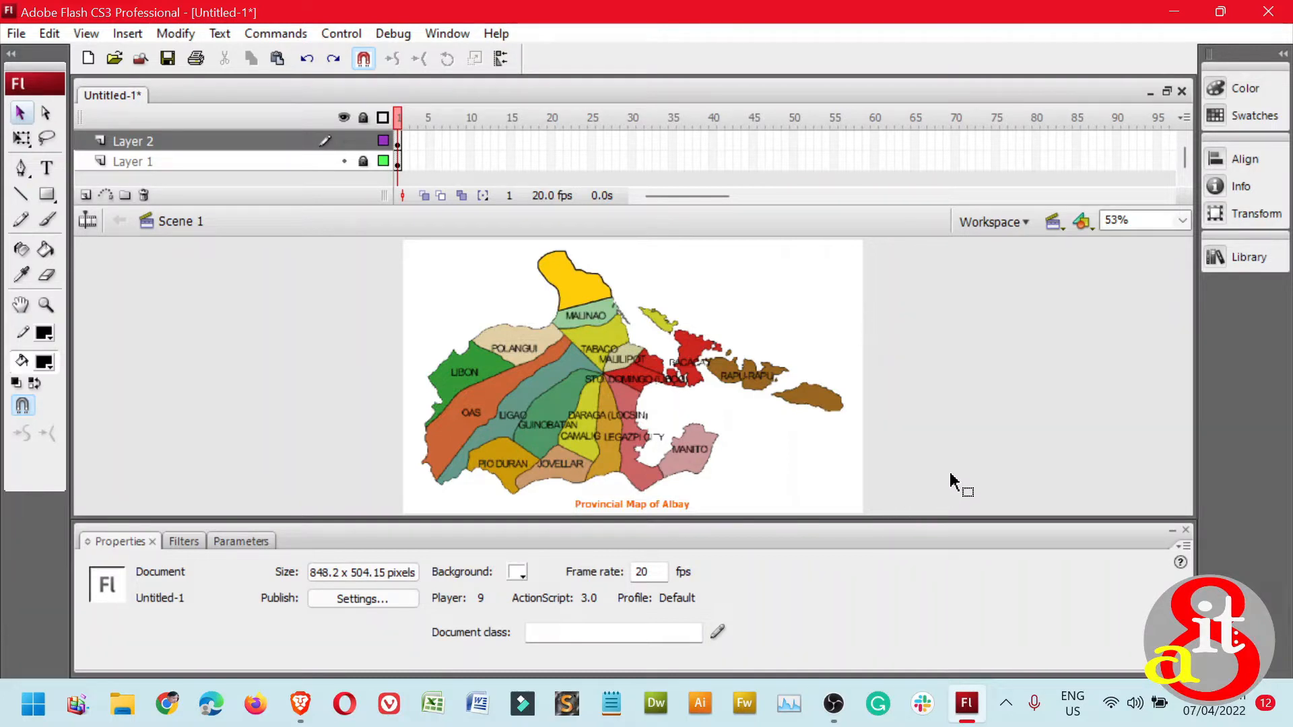
# Switch to the browser to capture the page showing the Provincial Map of Albay, dismiss the notification, and return to Flash
pyautogui.click(304, 712)
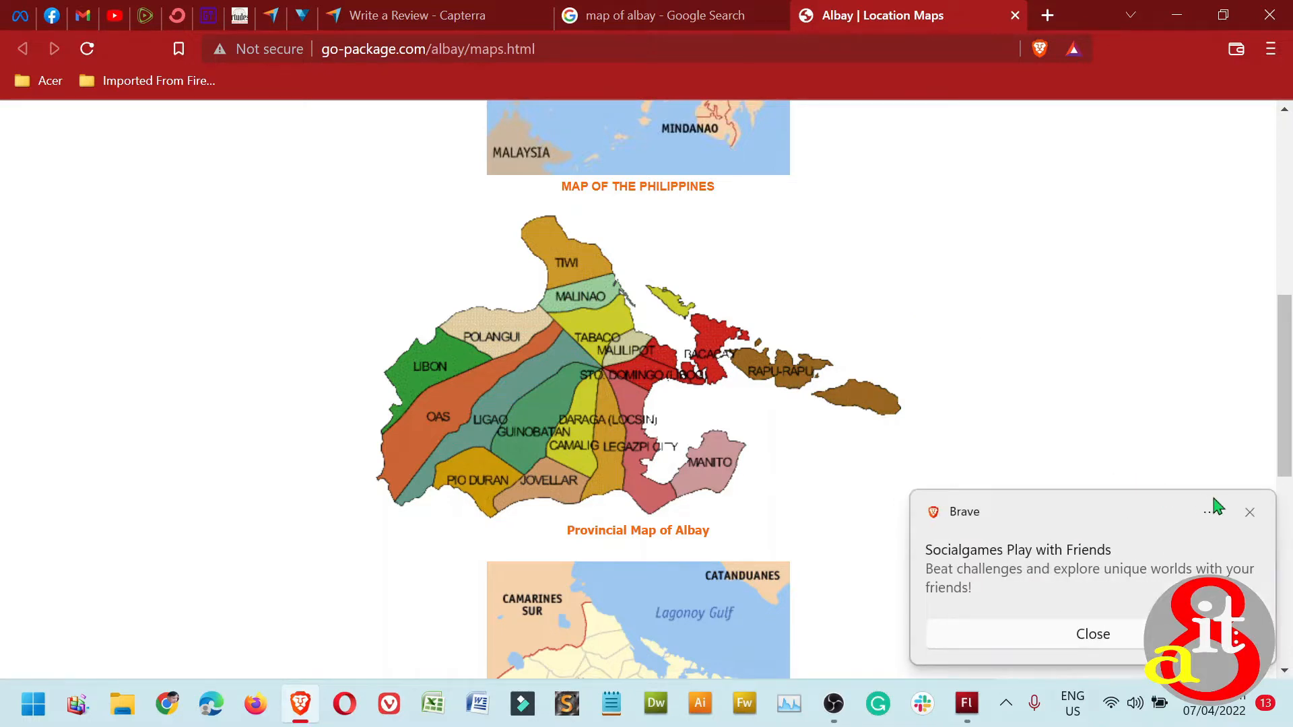
pyautogui.click(1250, 512)
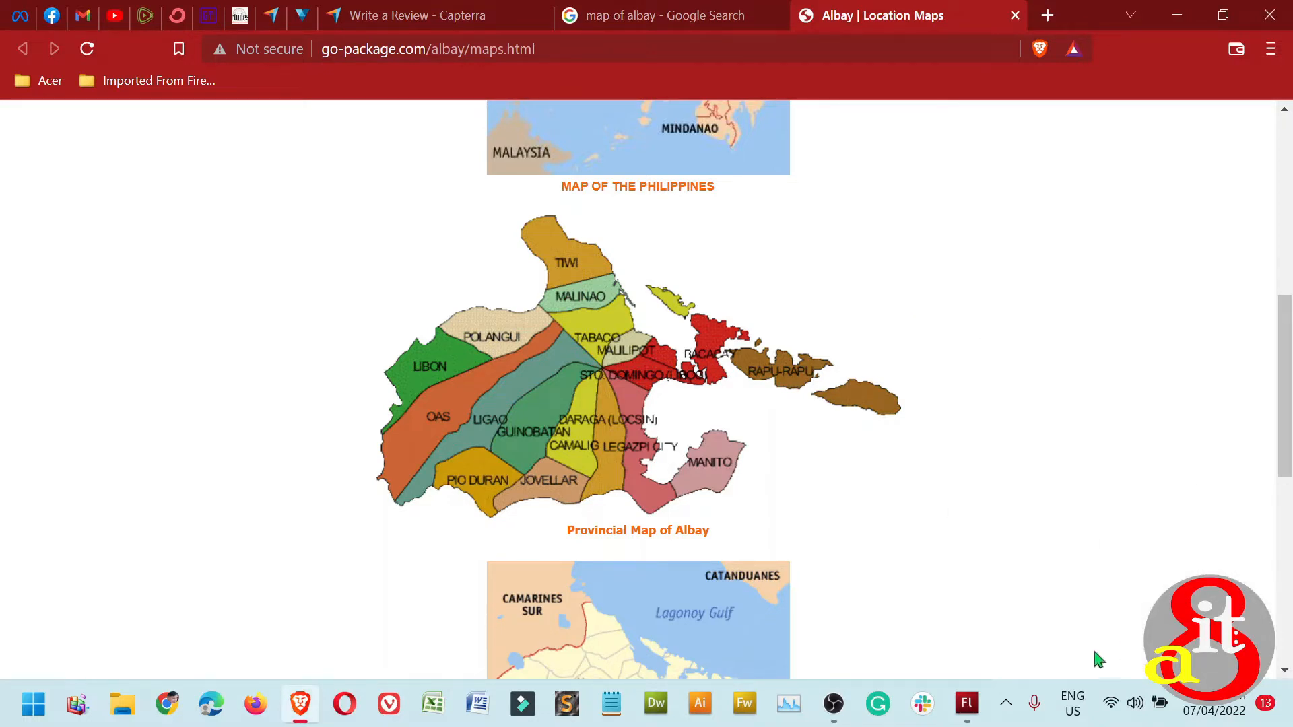
pyautogui.click(966, 703)
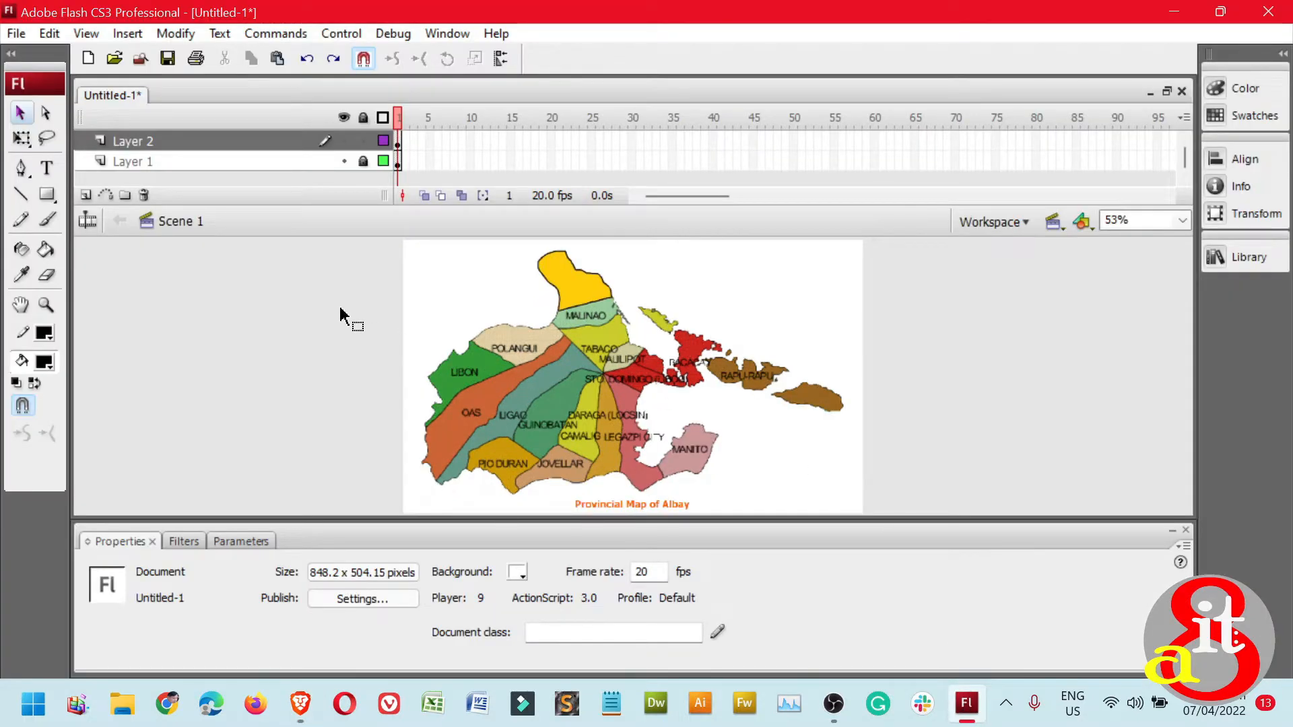
# Create a new Flash document, paste the captured browser screenshot, and move it to about X -168, Y -276
pyautogui.click(89, 60)
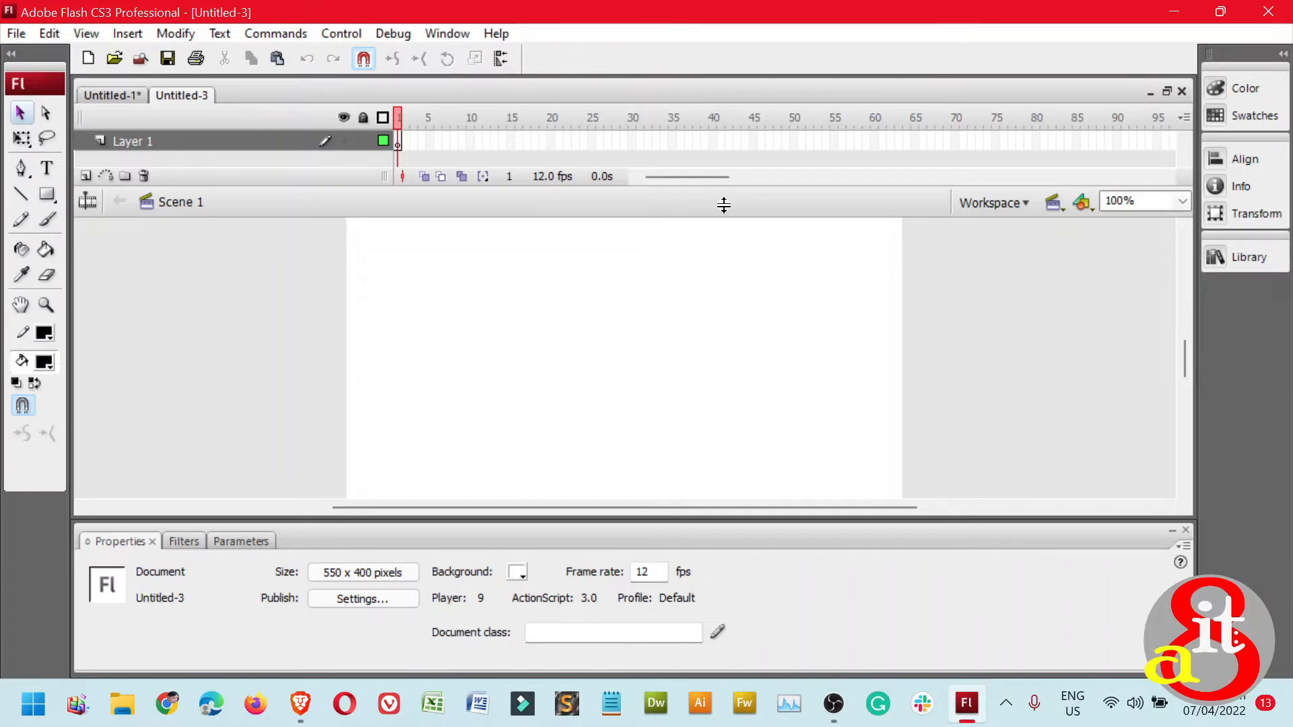
pyautogui.hotkey('ctrl', 'v')
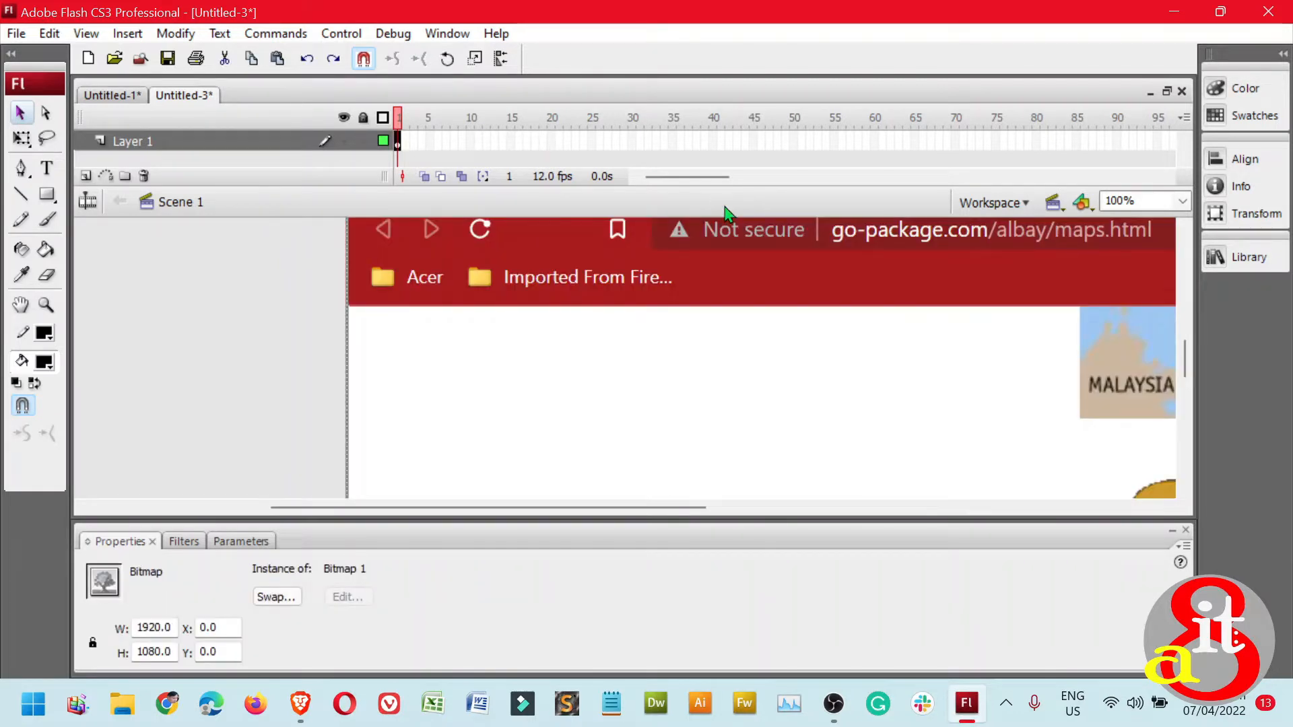
pyautogui.hotkey('ctrl', '-')
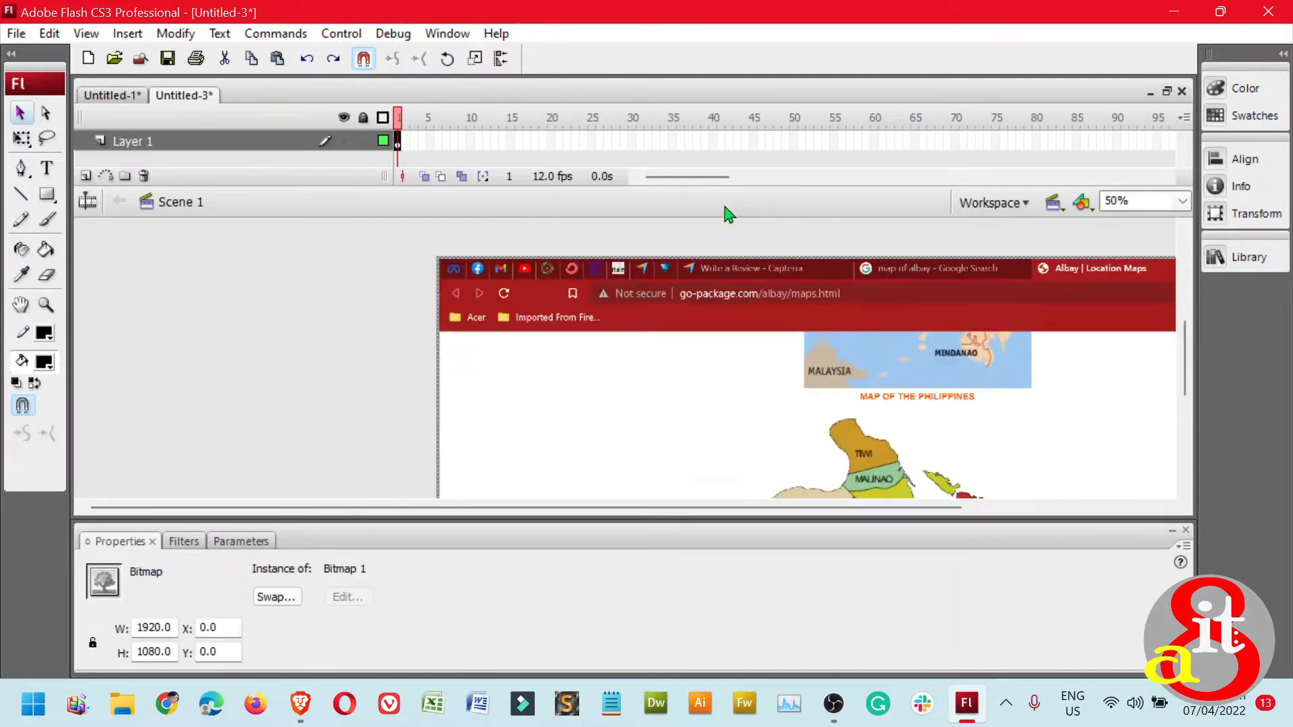
pyautogui.hotkey('ctrl', '-')
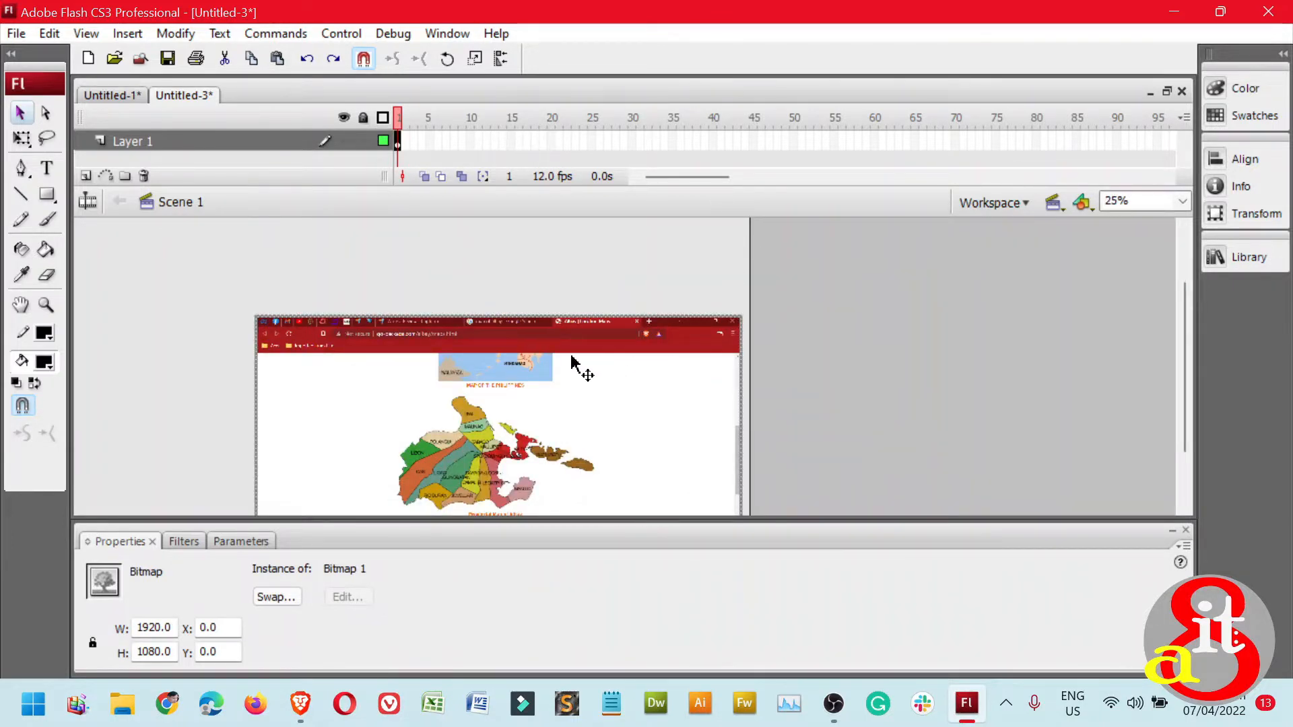
pyautogui.moveTo(576, 369); pyautogui.dragTo(537, 300)
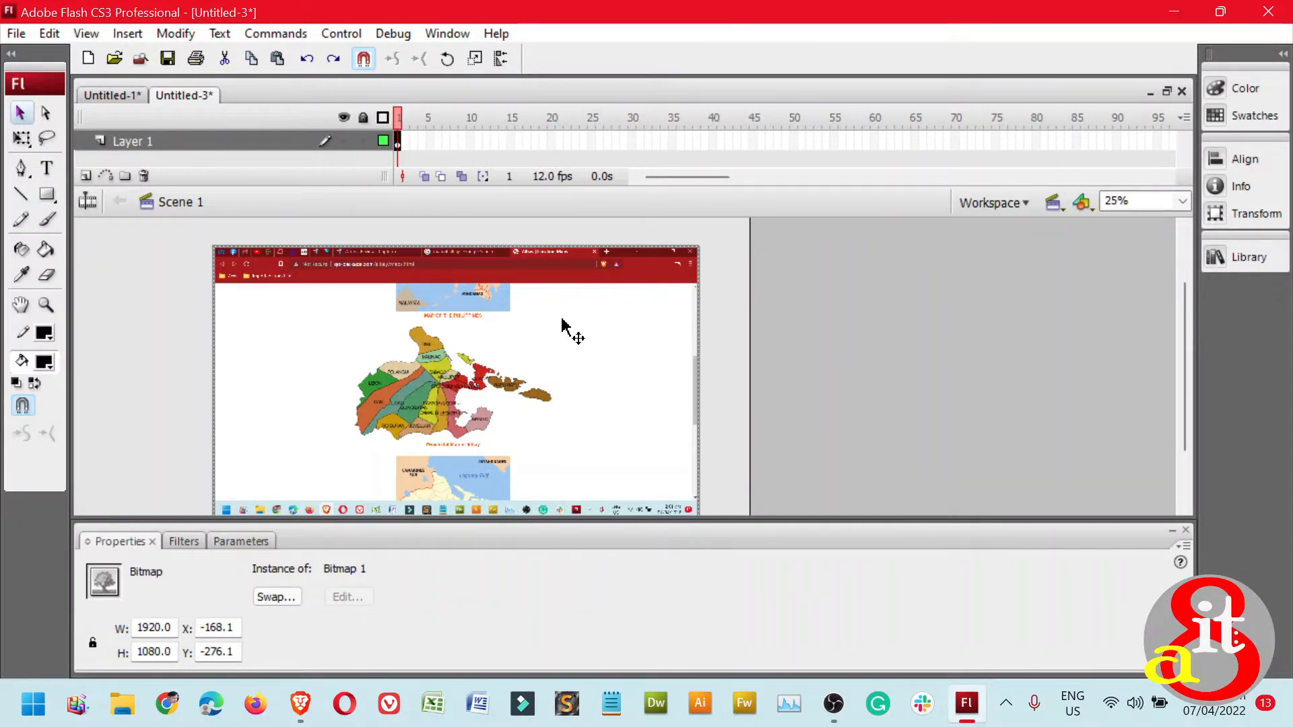
# Break the pasted bitmap apart and delete the full-width strip above the Albay provincial map
pyautogui.hotkey('ctrl', 'b')
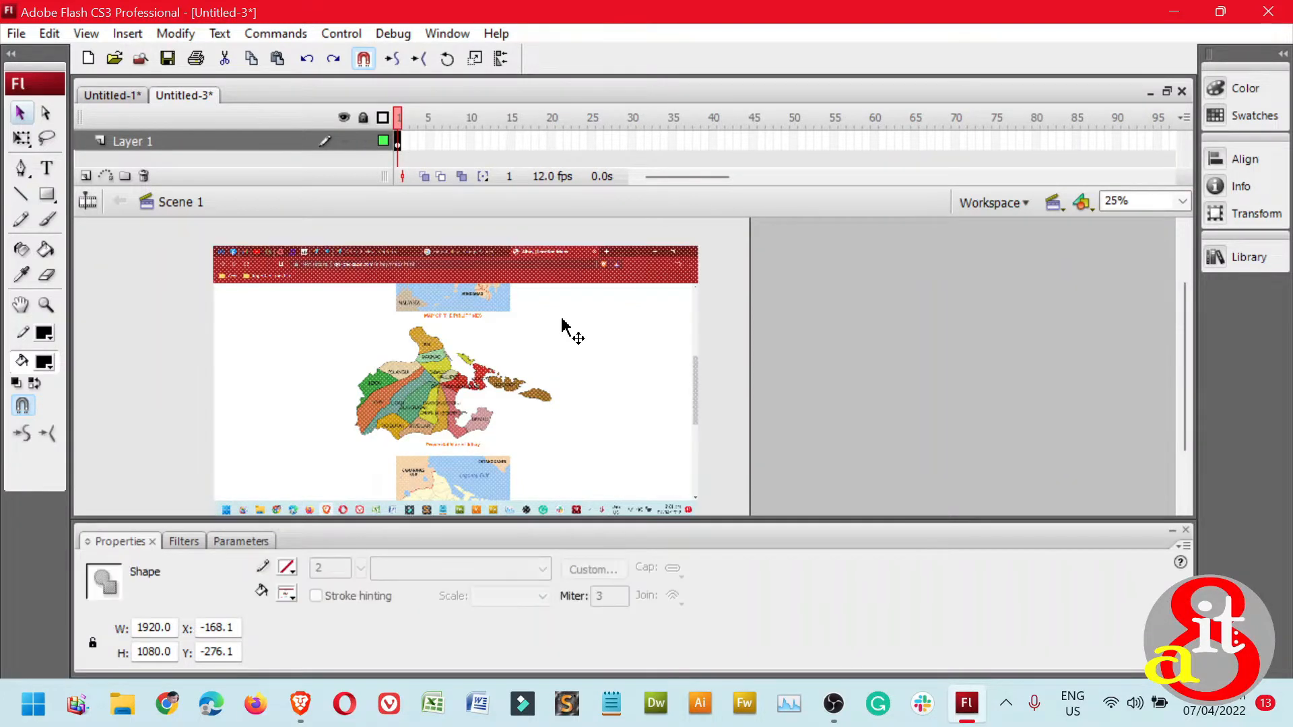
pyautogui.click(30, 118)
pyautogui.moveTo(187, 239); pyautogui.dragTo(731, 323)
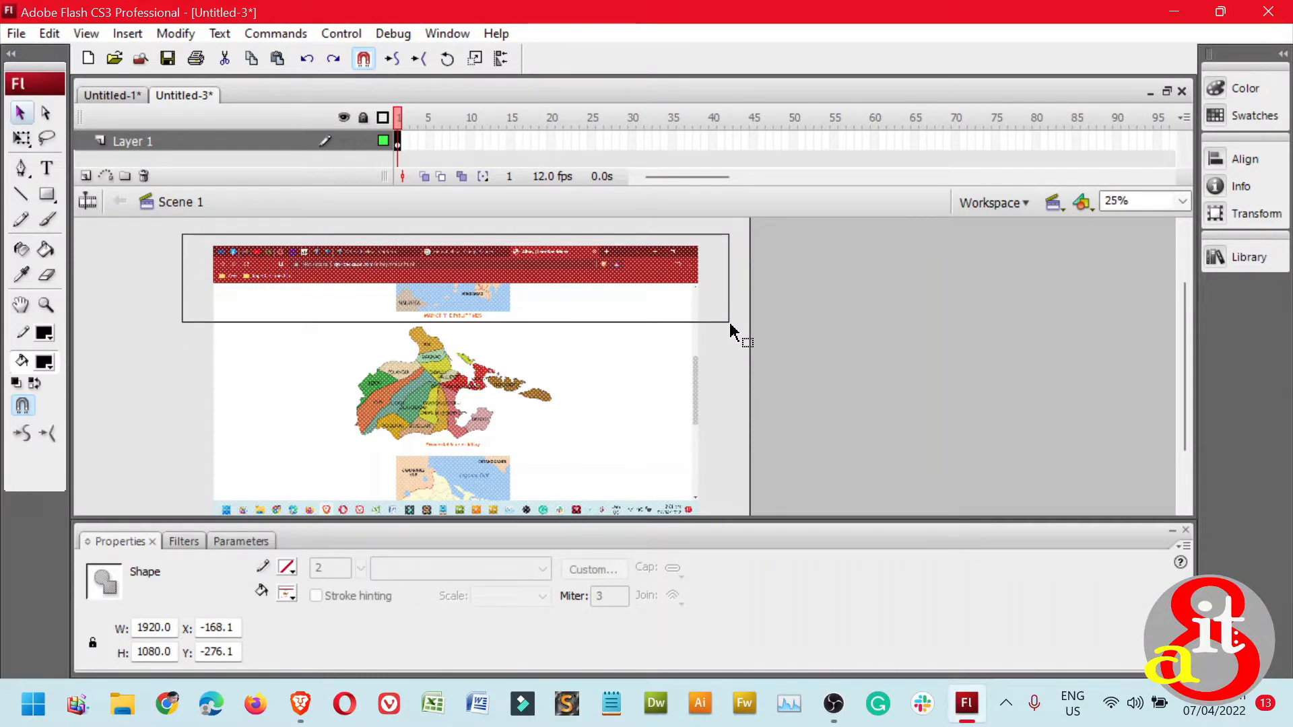
pyautogui.moveTo(731, 326); pyautogui.dragTo(731, 323)
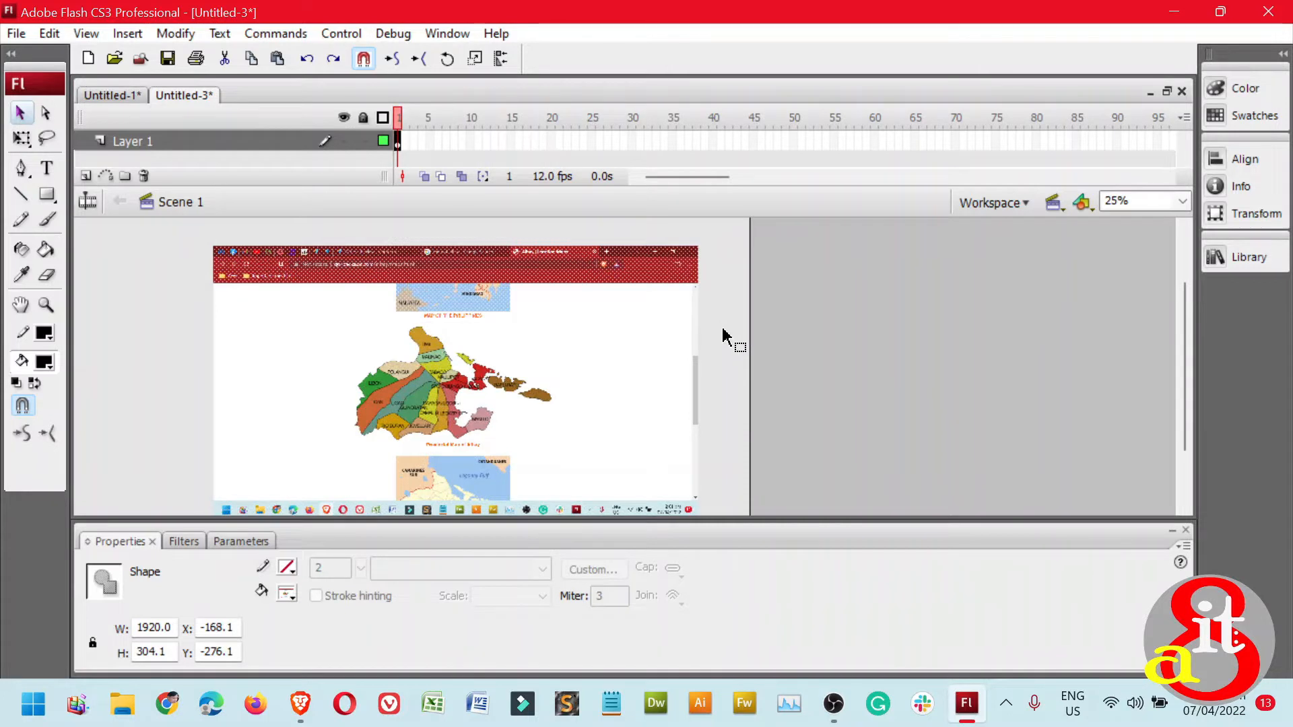
pyautogui.press('Delete')
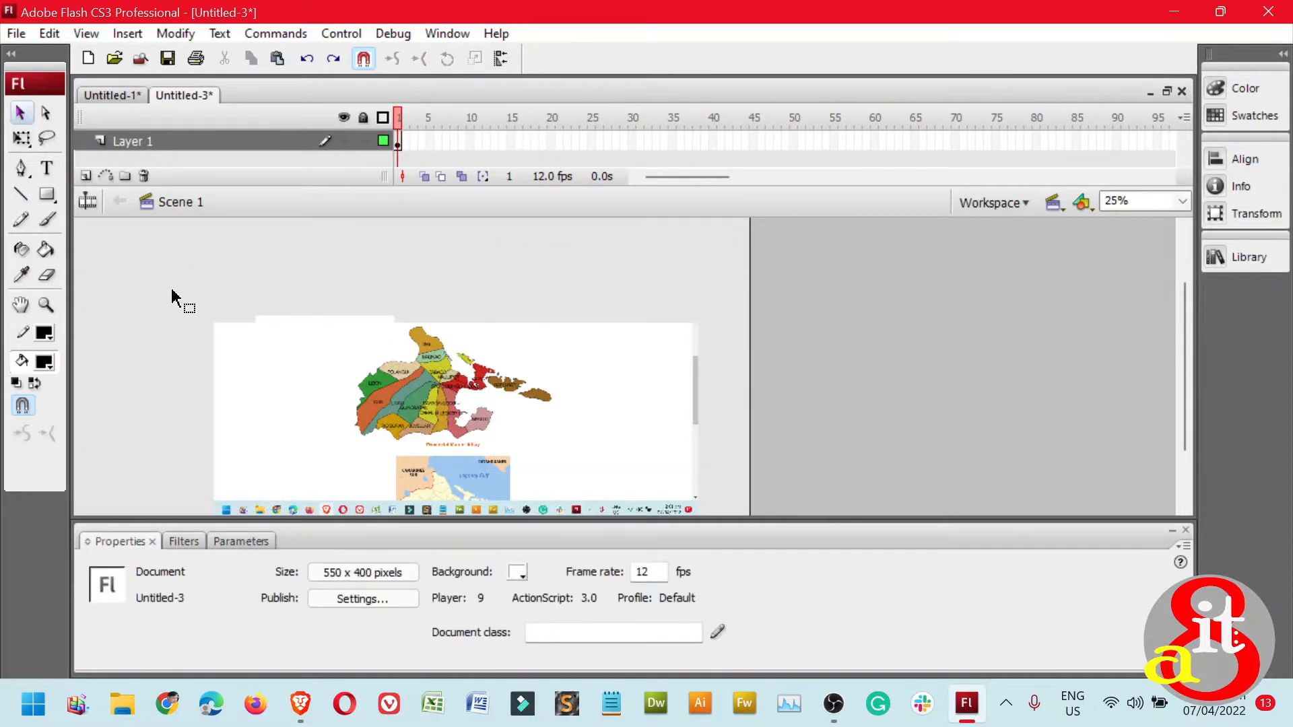
# Delete the leftover screenshot areas left of, right of and below the Albay provincial map, keeping its caption
pyautogui.moveTo(347, 539); pyautogui.dragTo(349, 544)
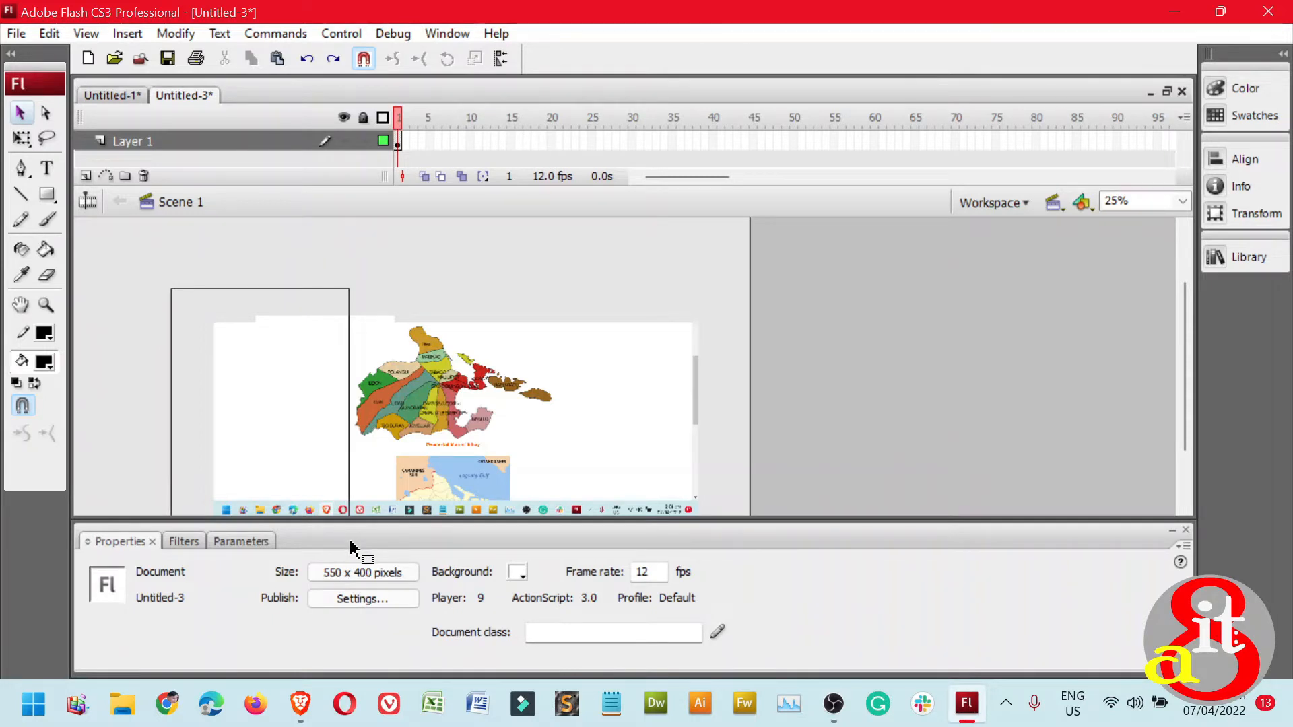
pyautogui.moveTo(349, 544); pyautogui.dragTo(350, 543)
pyautogui.press('Delete')
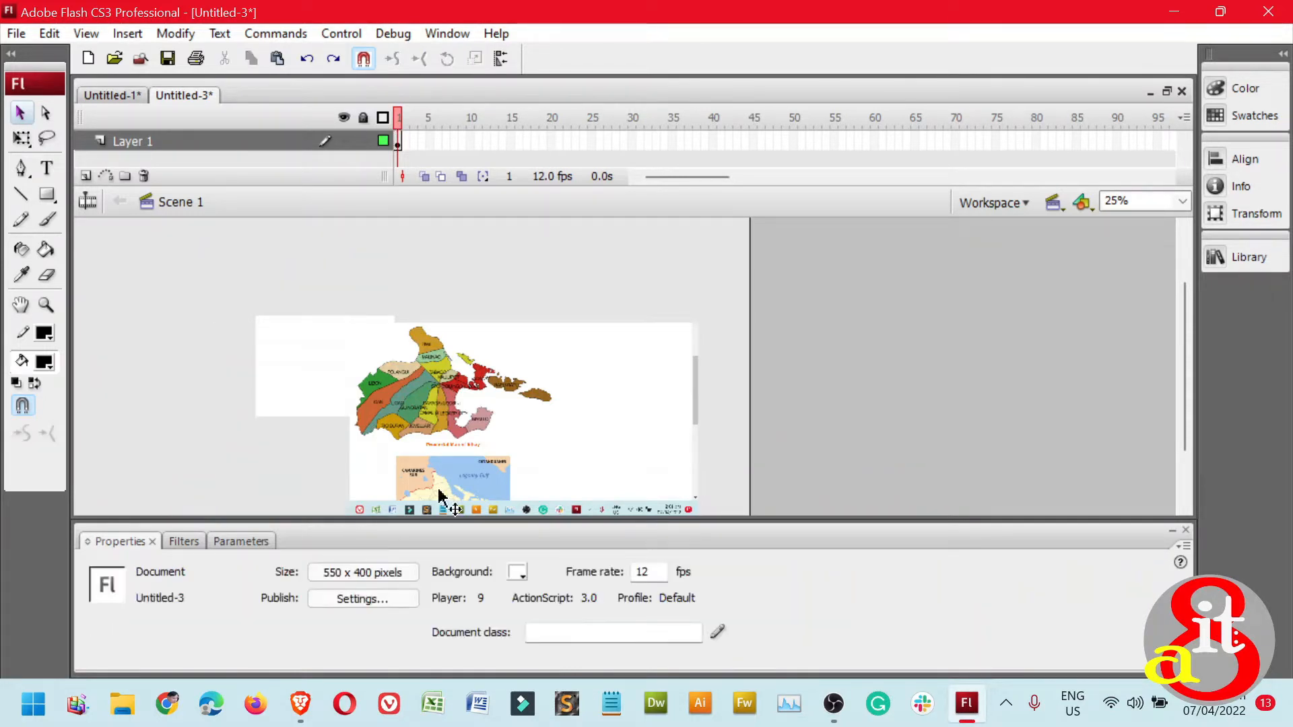
pyautogui.moveTo(715, 298); pyautogui.dragTo(559, 547)
pyautogui.press('Delete')
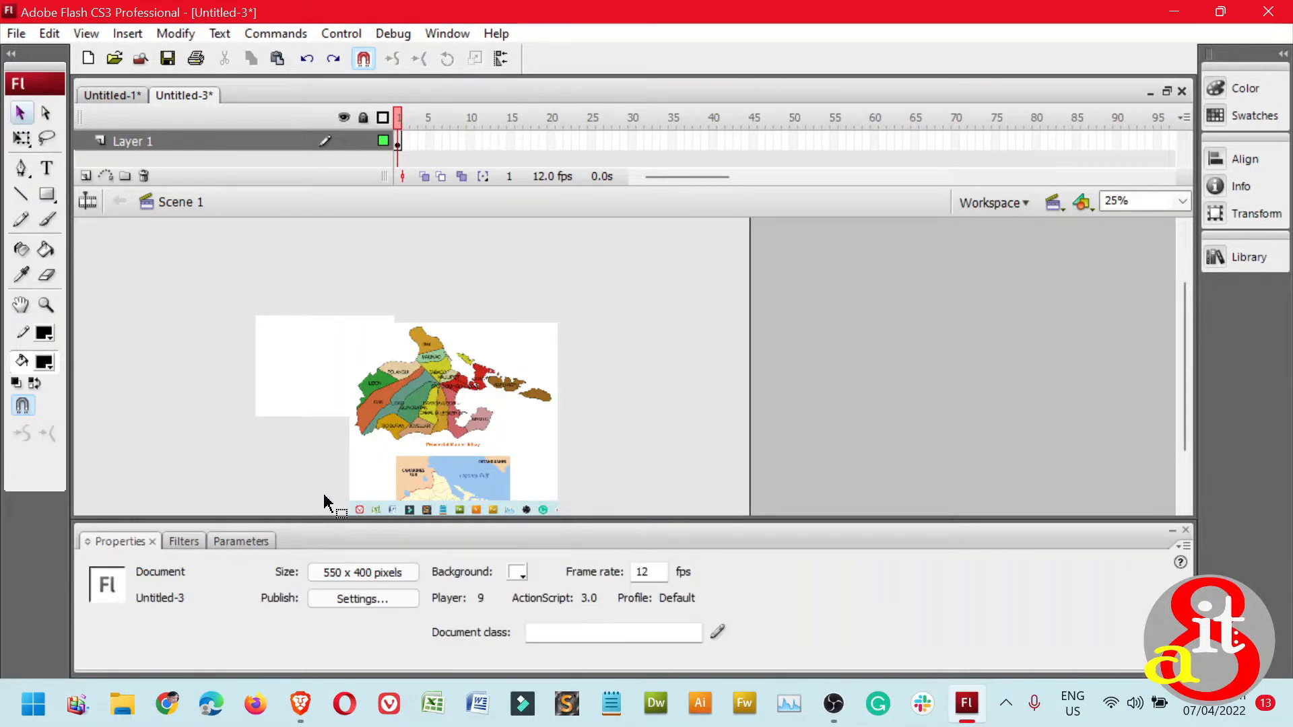
pyautogui.moveTo(304, 458); pyautogui.dragTo(609, 548)
pyautogui.press('Delete')
pyautogui.moveTo(306, 487); pyautogui.dragTo(590, 464)
pyautogui.press('Delete')
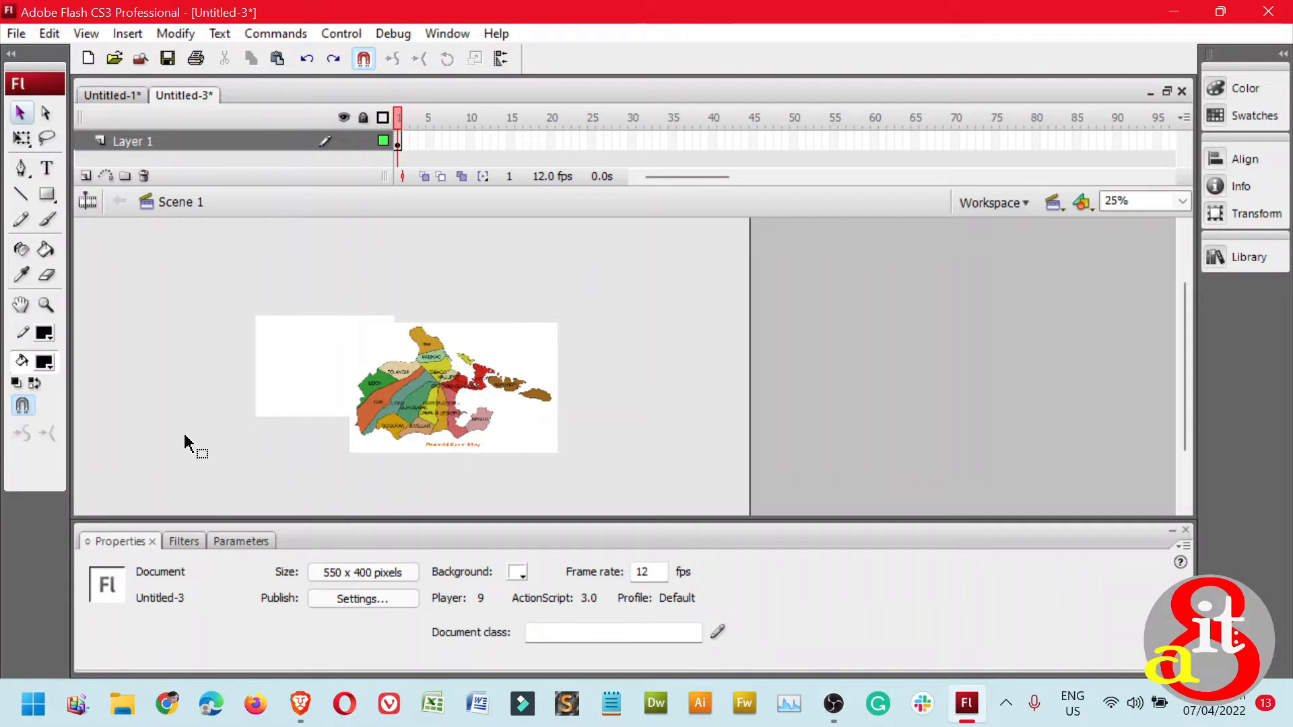
pyautogui.click(469, 419)
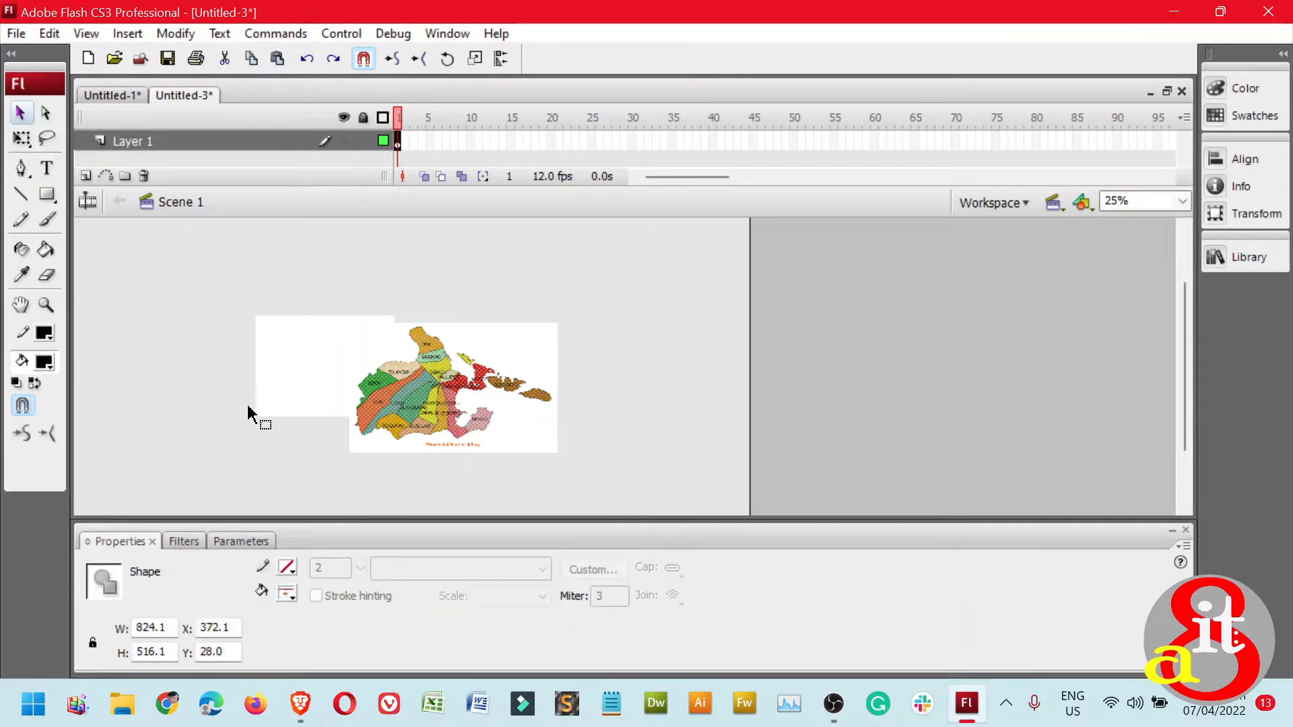
pyautogui.click(223, 411)
pyautogui.click(454, 378)
pyautogui.click(318, 369)
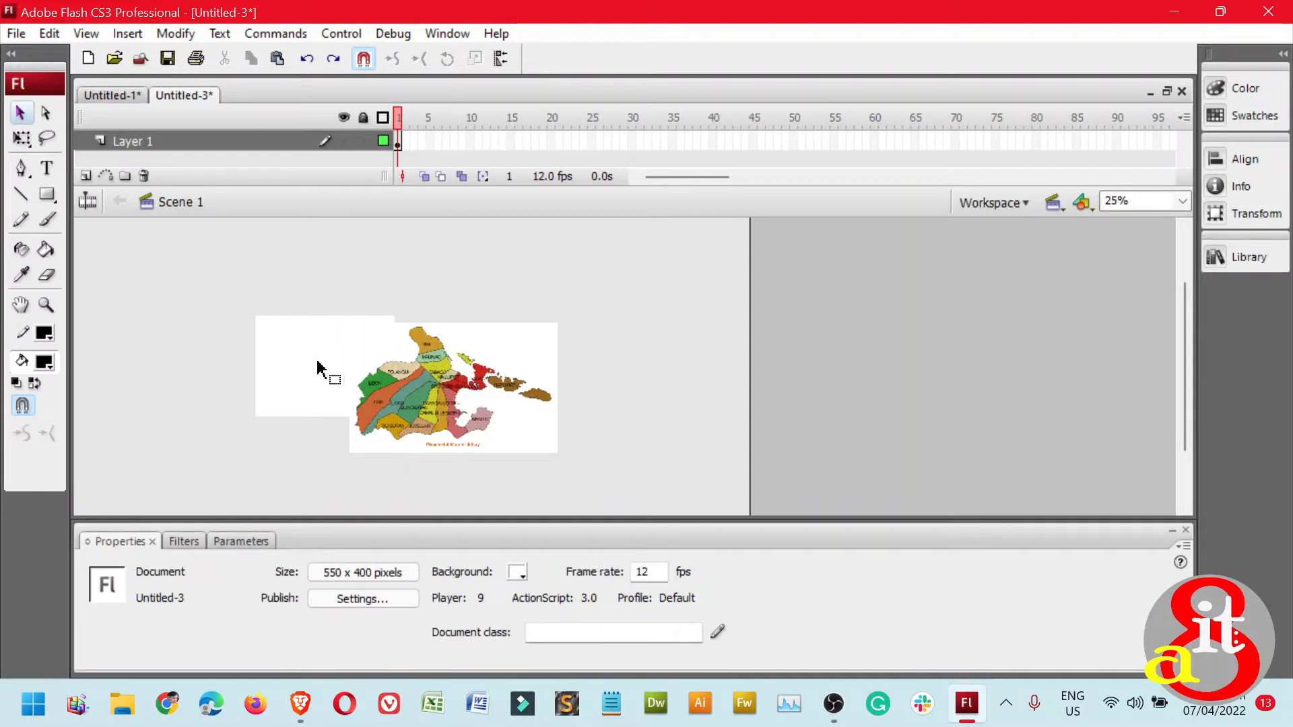
# Match the document size to its contents at 824.15 x 516.15 px and fit the stage in the window
pyautogui.click(350, 573)
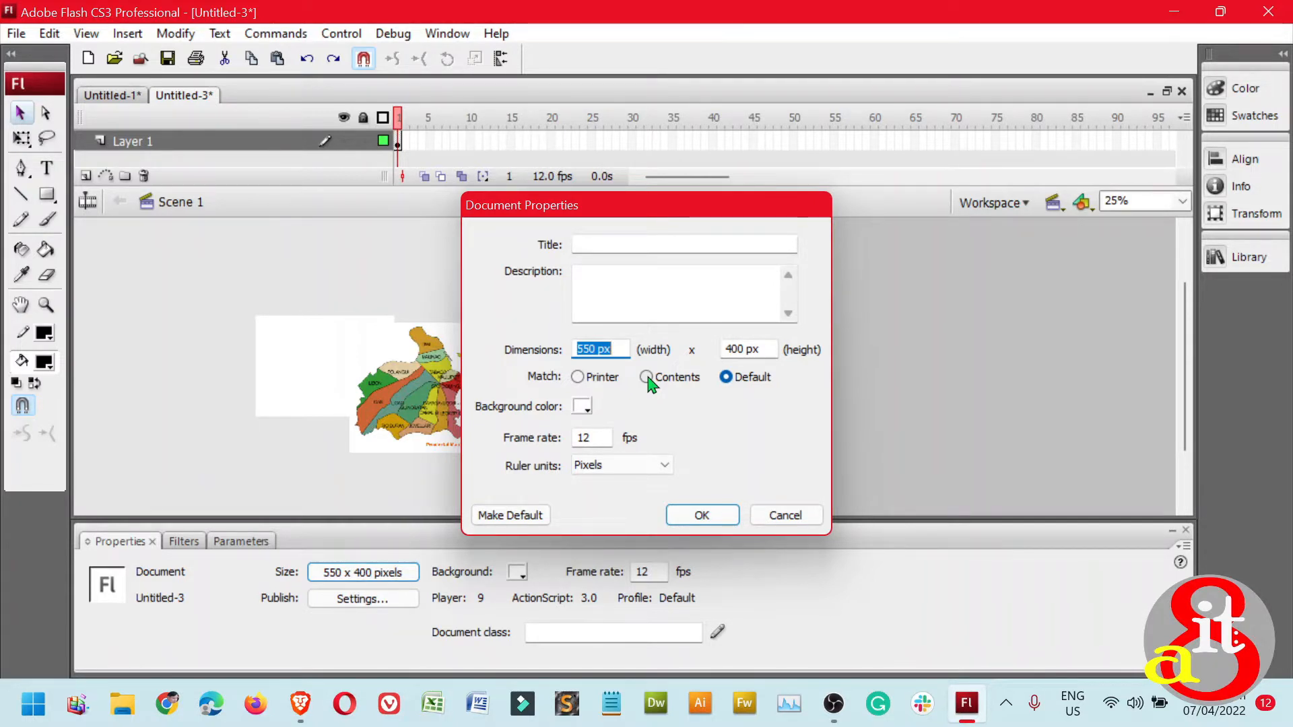
pyautogui.click(648, 379)
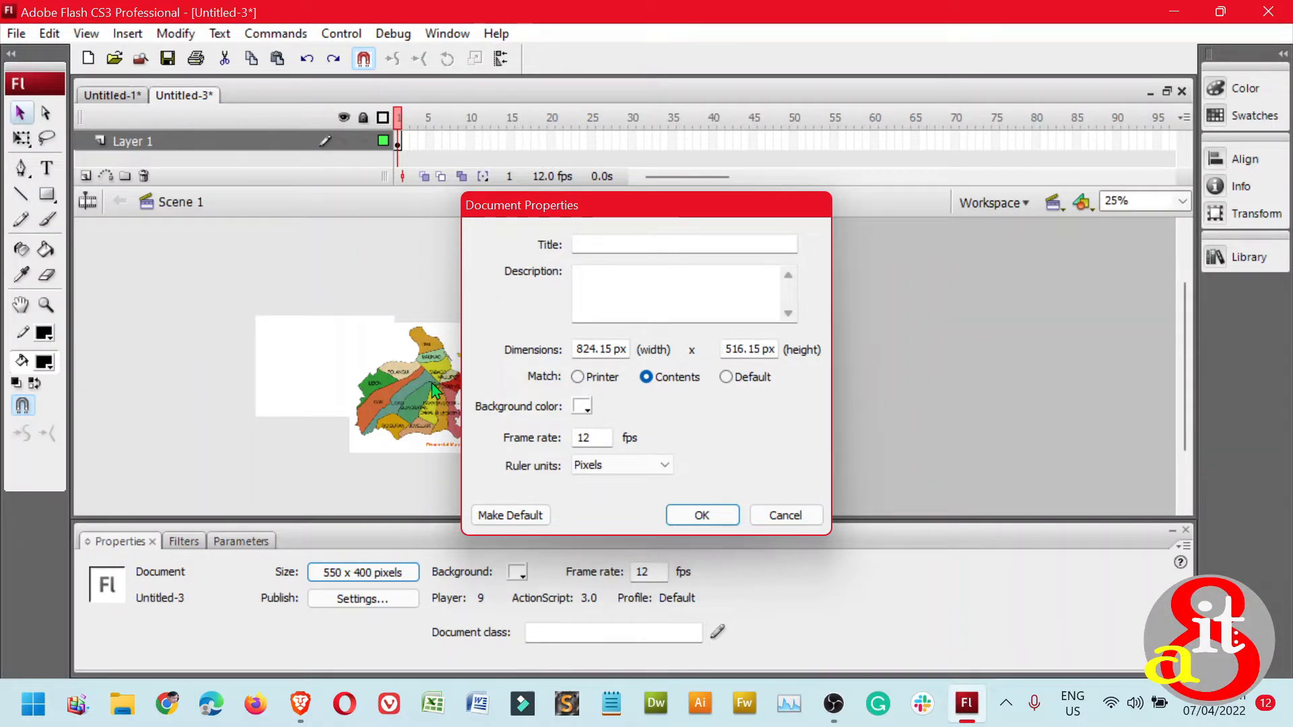
pyautogui.click(703, 516)
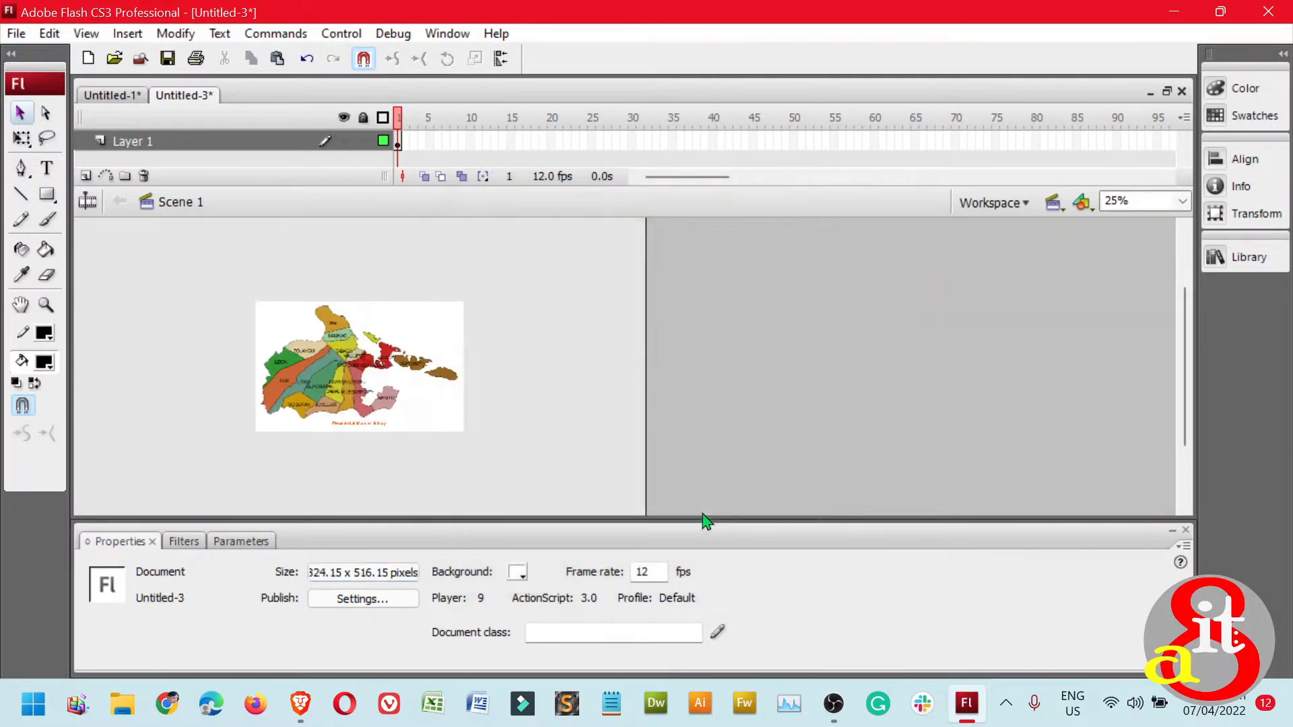
pyautogui.click(1183, 204)
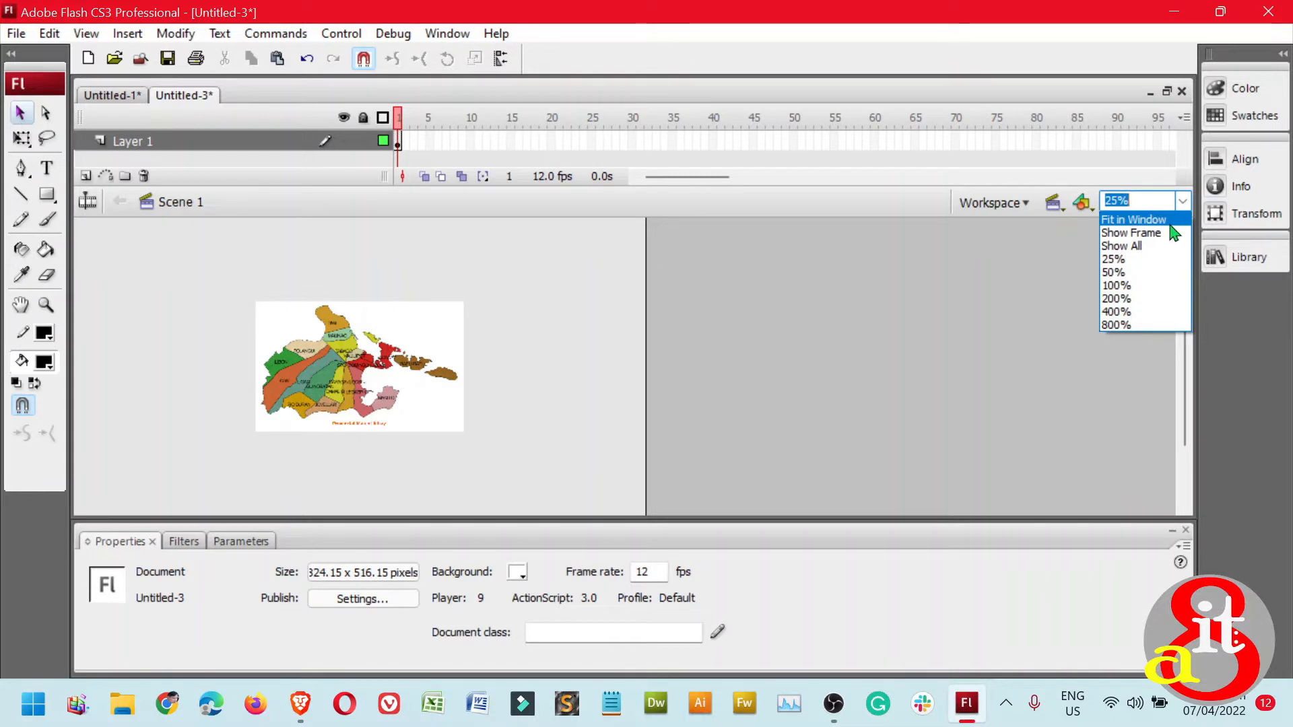
pyautogui.click(1170, 225)
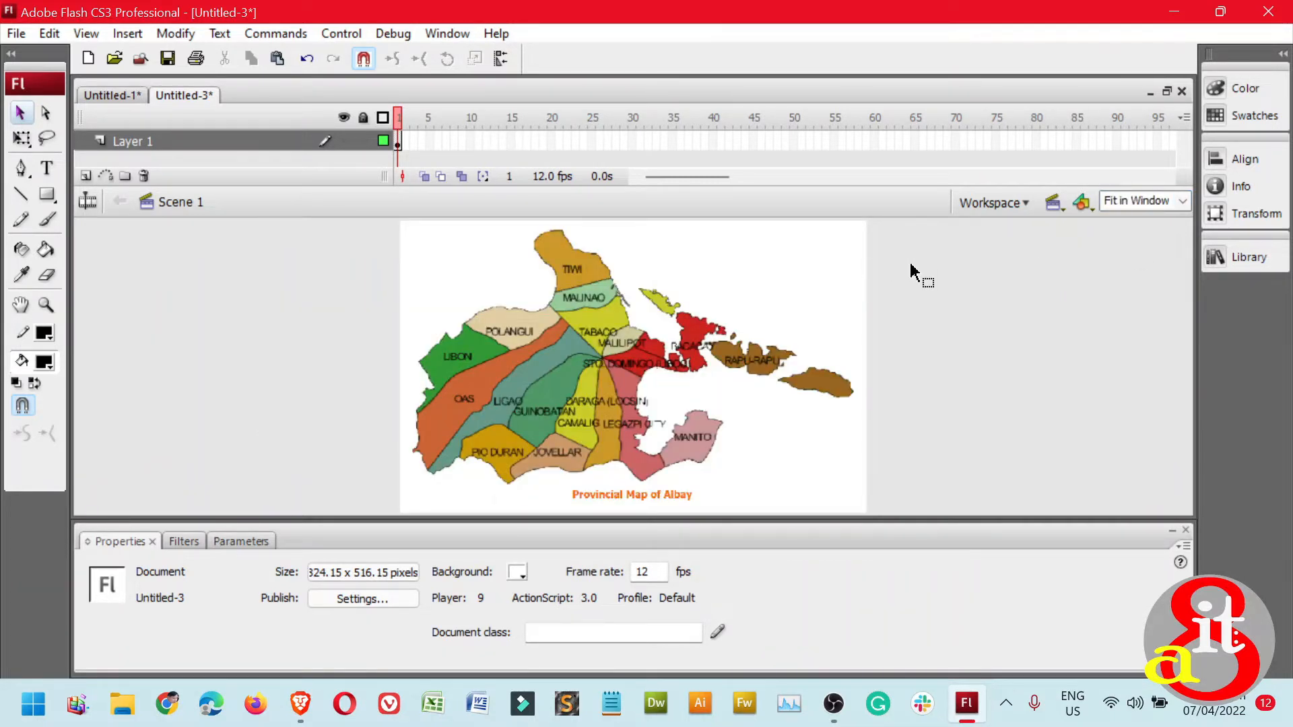
# Lock Layer 1 with the map image and add a new layer above it
pyautogui.click(362, 150)
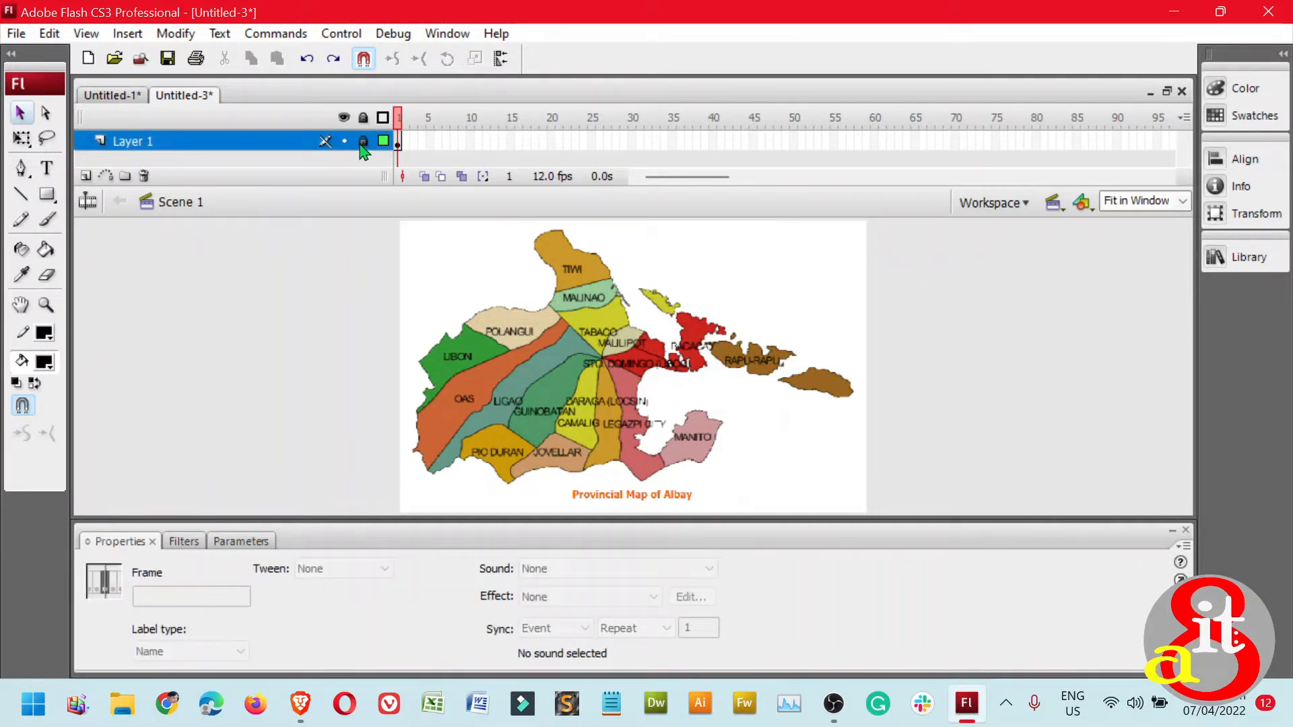
pyautogui.click(87, 177)
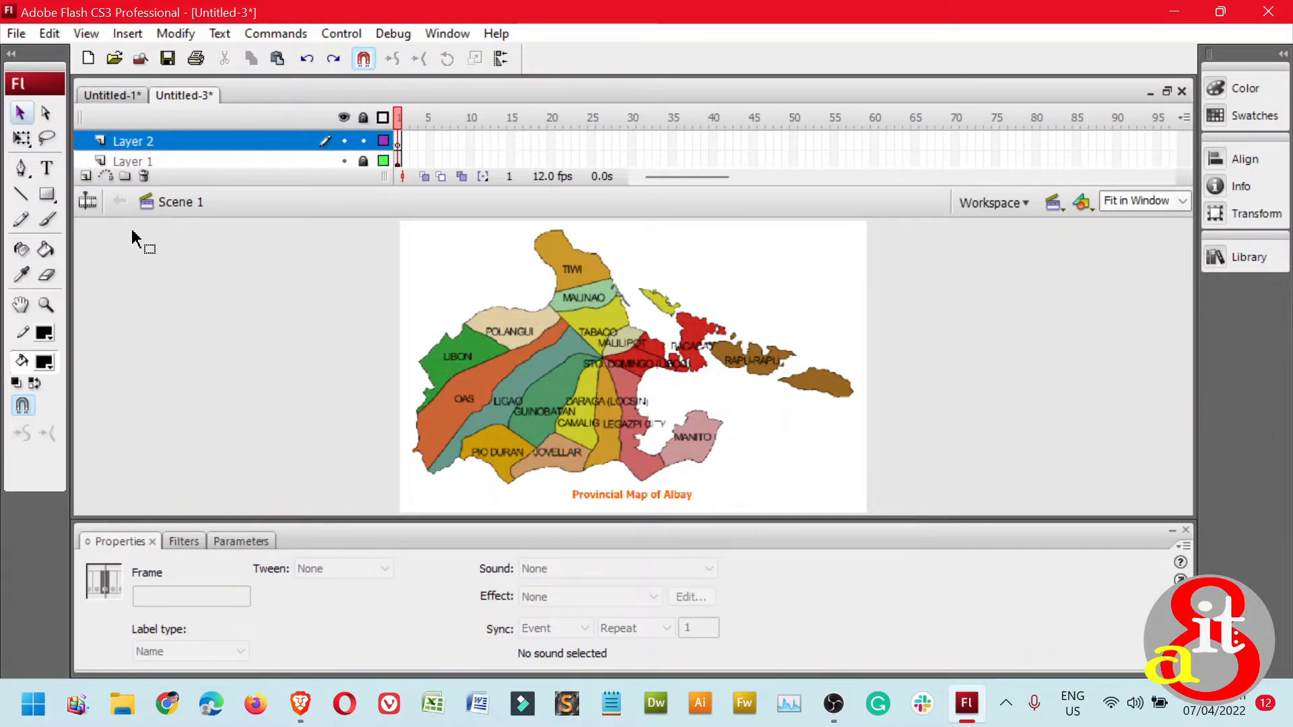
# Collapse the document properties and set the Pencil tool to Smooth mode for tracing the Tiwi region on Layer 2
pyautogui.click(46, 305)
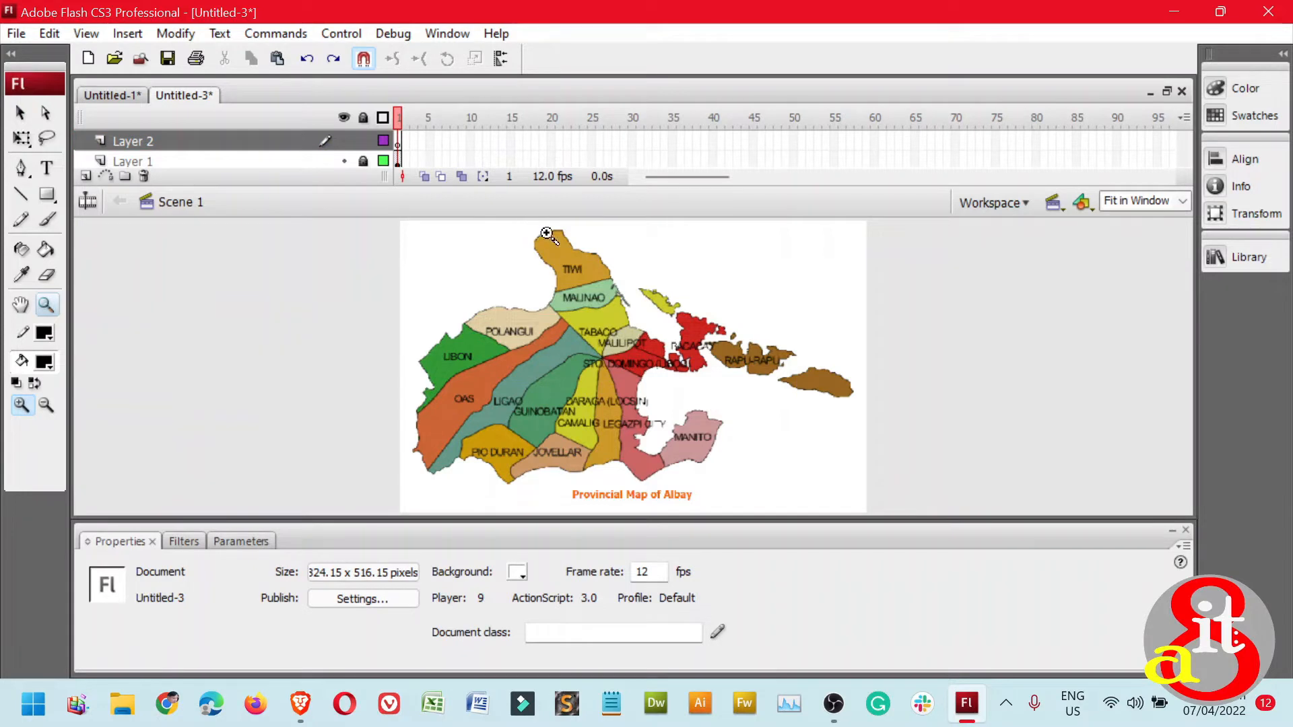
pyautogui.moveTo(517, 227); pyautogui.dragTo(640, 304)
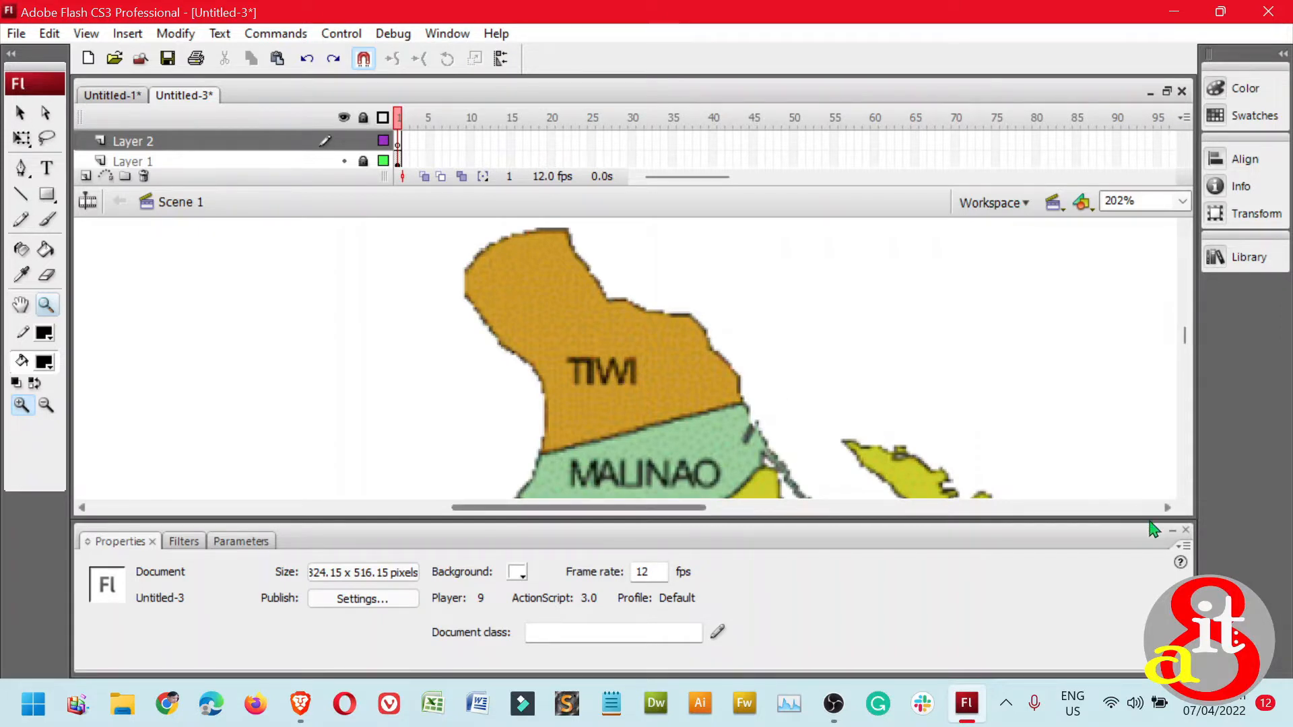
pyautogui.click(1173, 531)
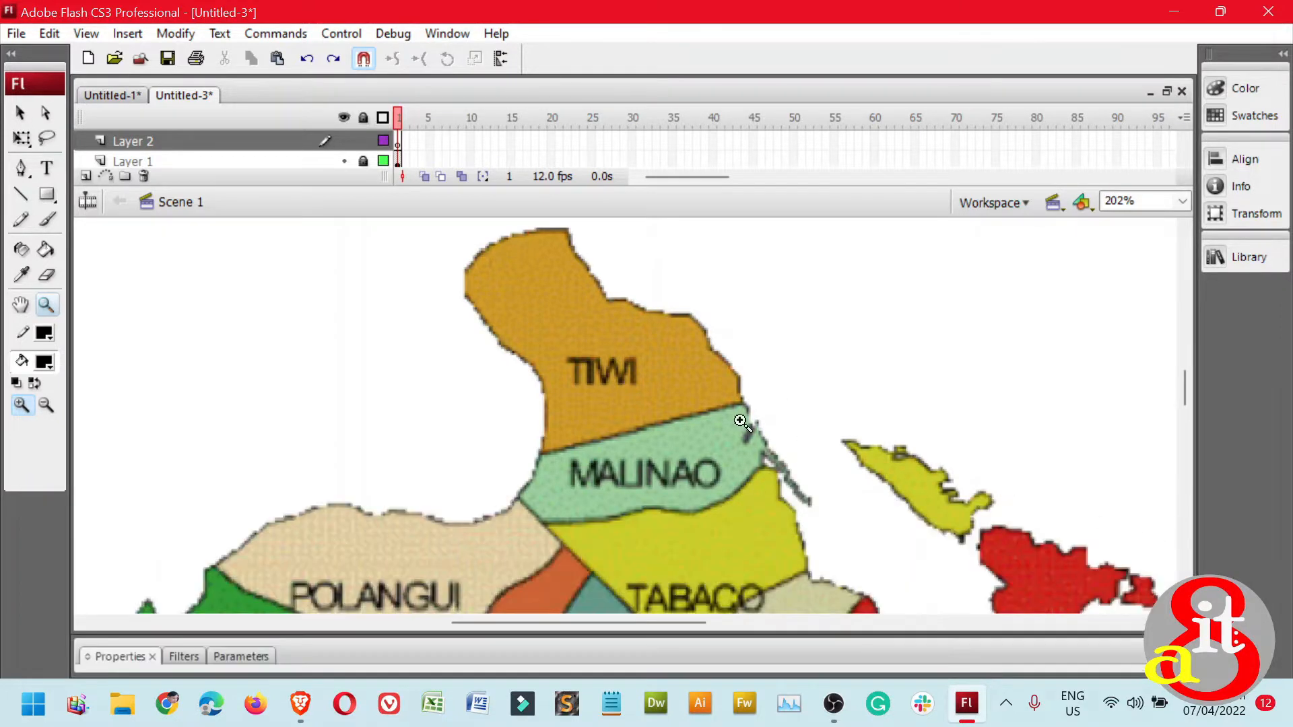
pyautogui.moveTo(404, 471); pyautogui.dragTo(796, 220)
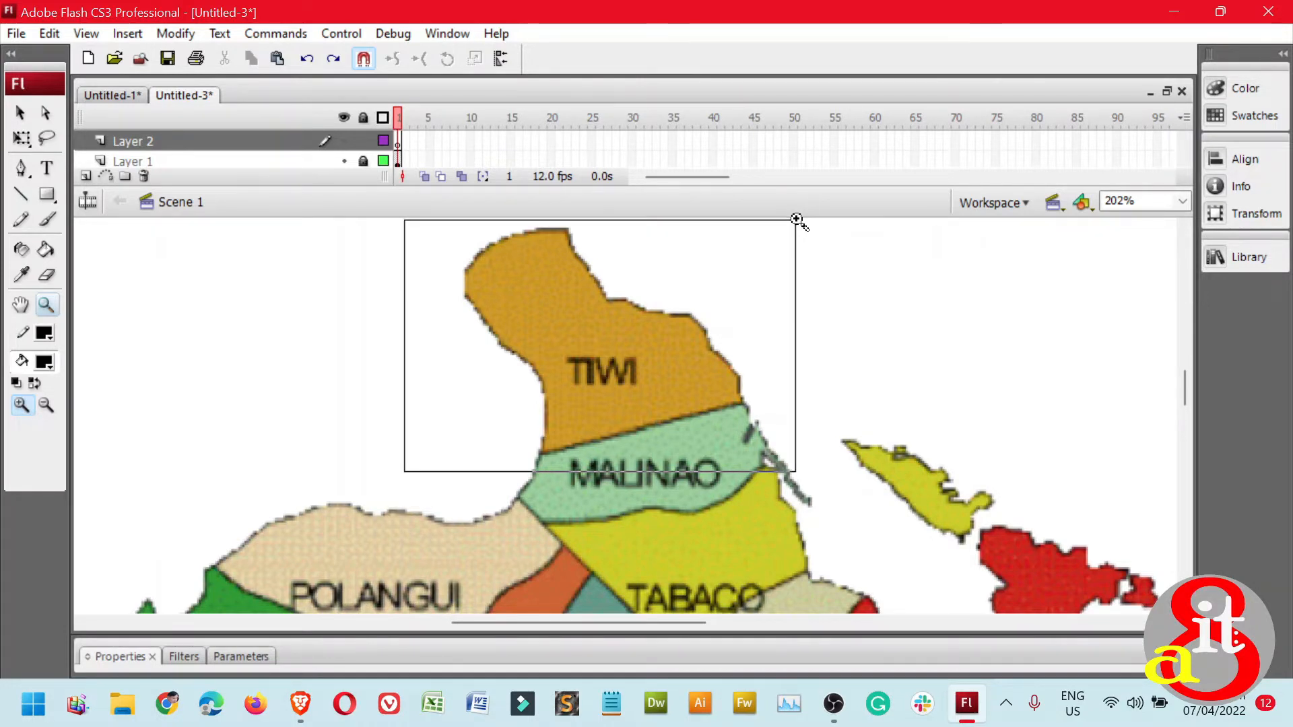
pyautogui.moveTo(796, 220); pyautogui.dragTo(797, 220)
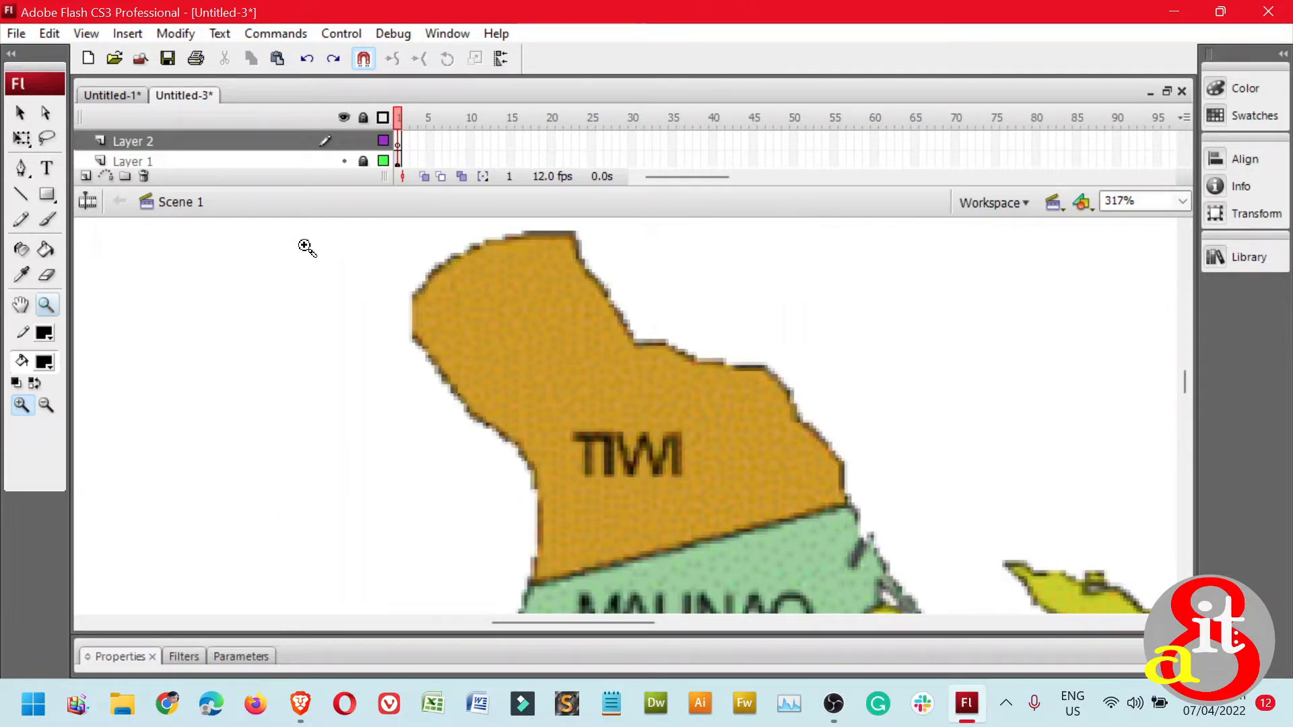
pyautogui.click(22, 228)
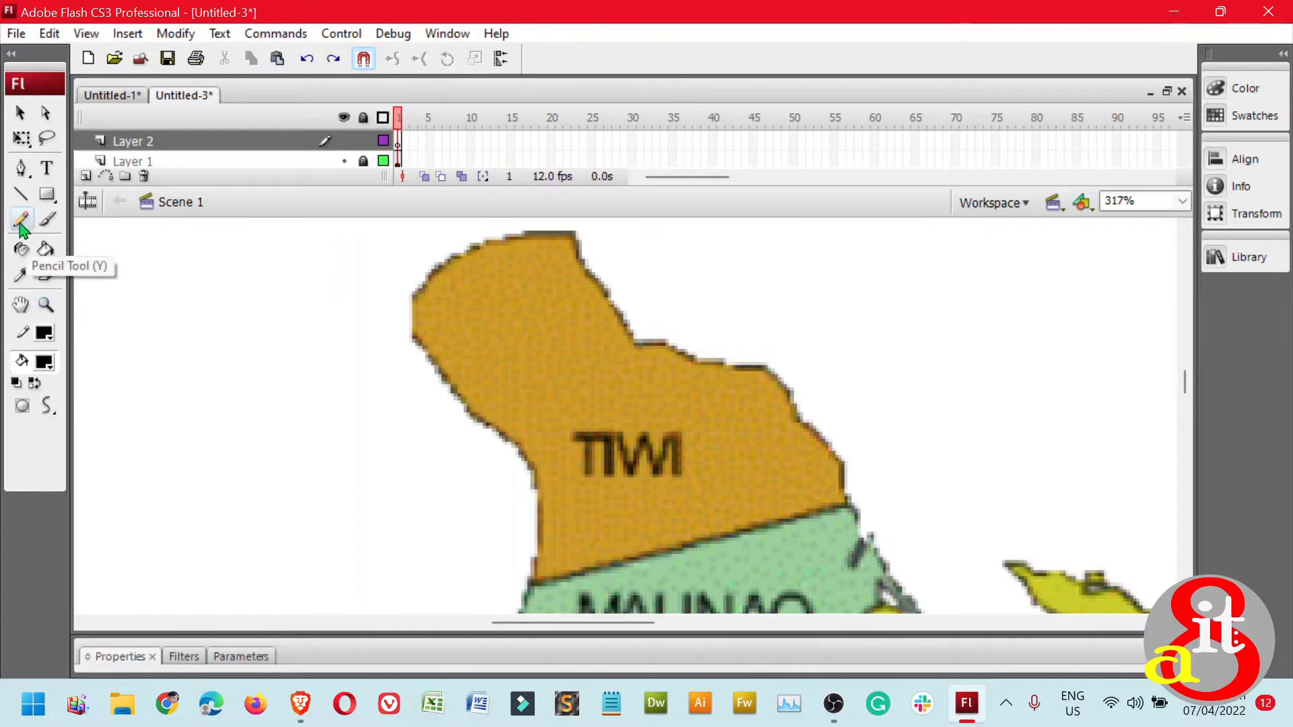
pyautogui.click(58, 417)
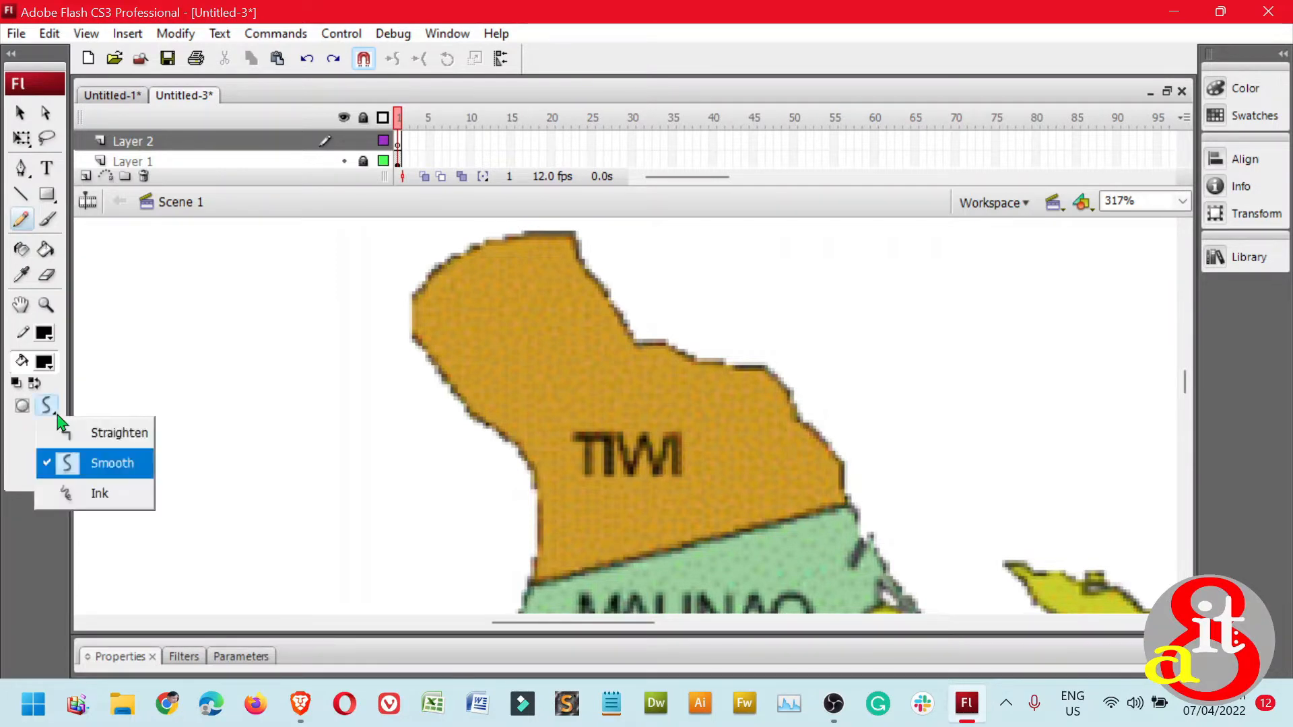
pyautogui.click(112, 466)
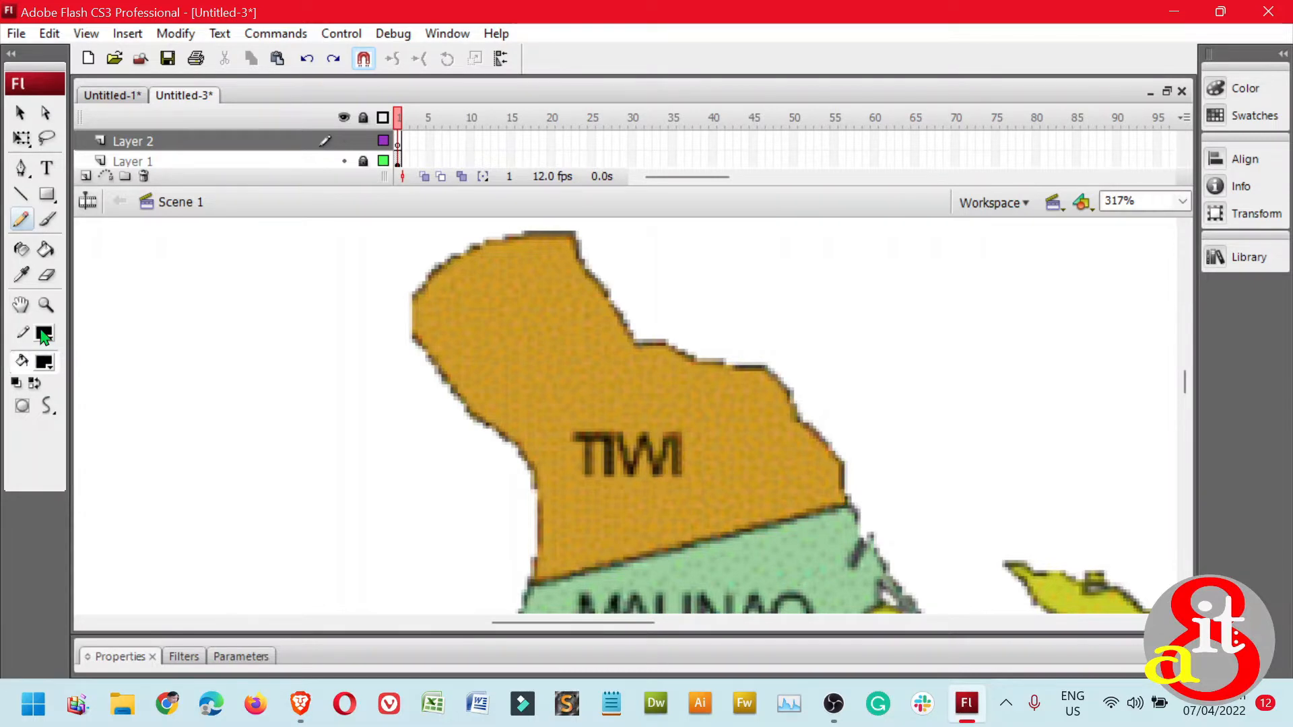
# Trace Tiwi's outline with the Pencil tool from its upper right corner along the top edge and down most of the western boundary
pyautogui.hotkey('ctrl', '=')
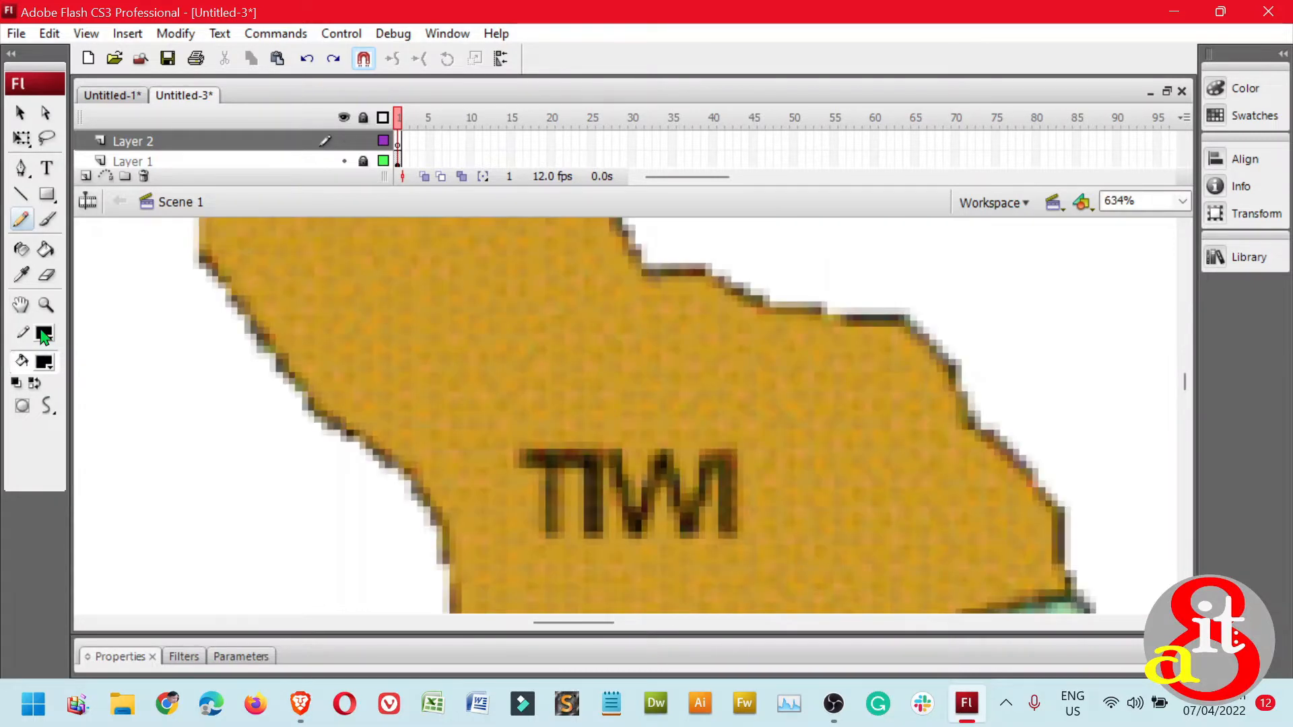
pyautogui.press('h')
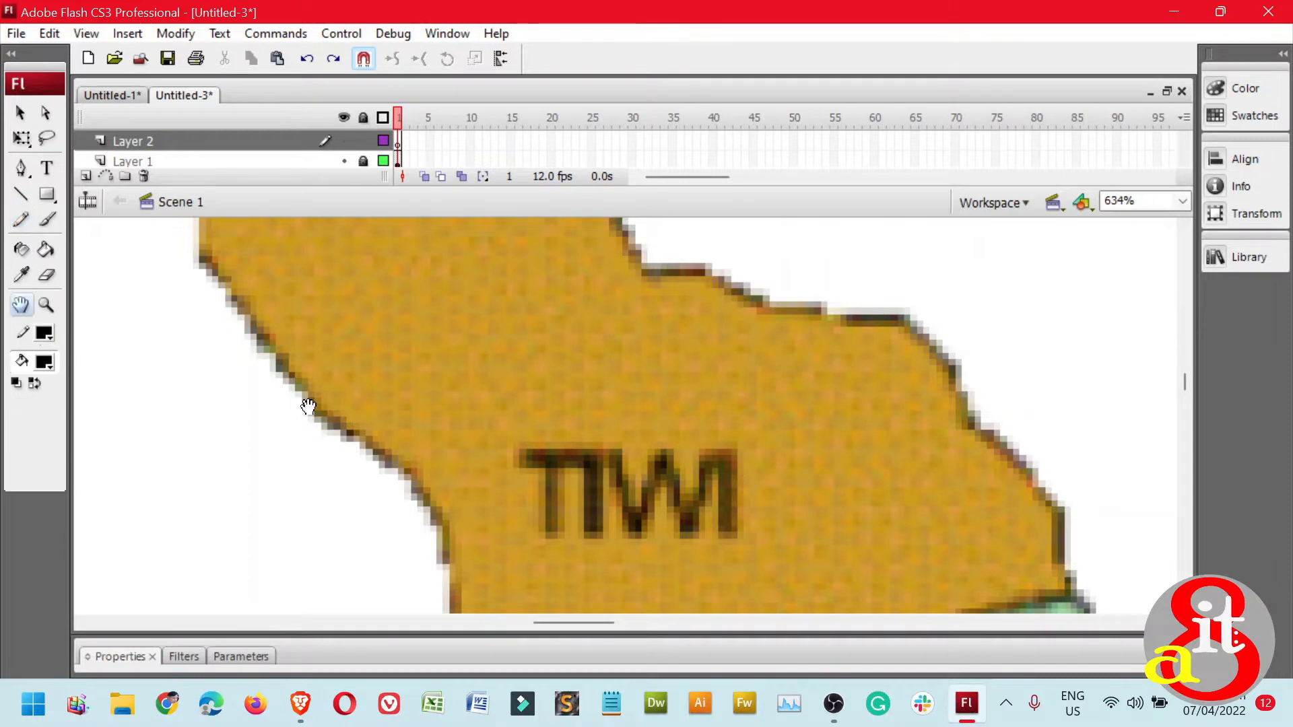
pyautogui.moveTo(450, 288); pyautogui.dragTo(518, 496)
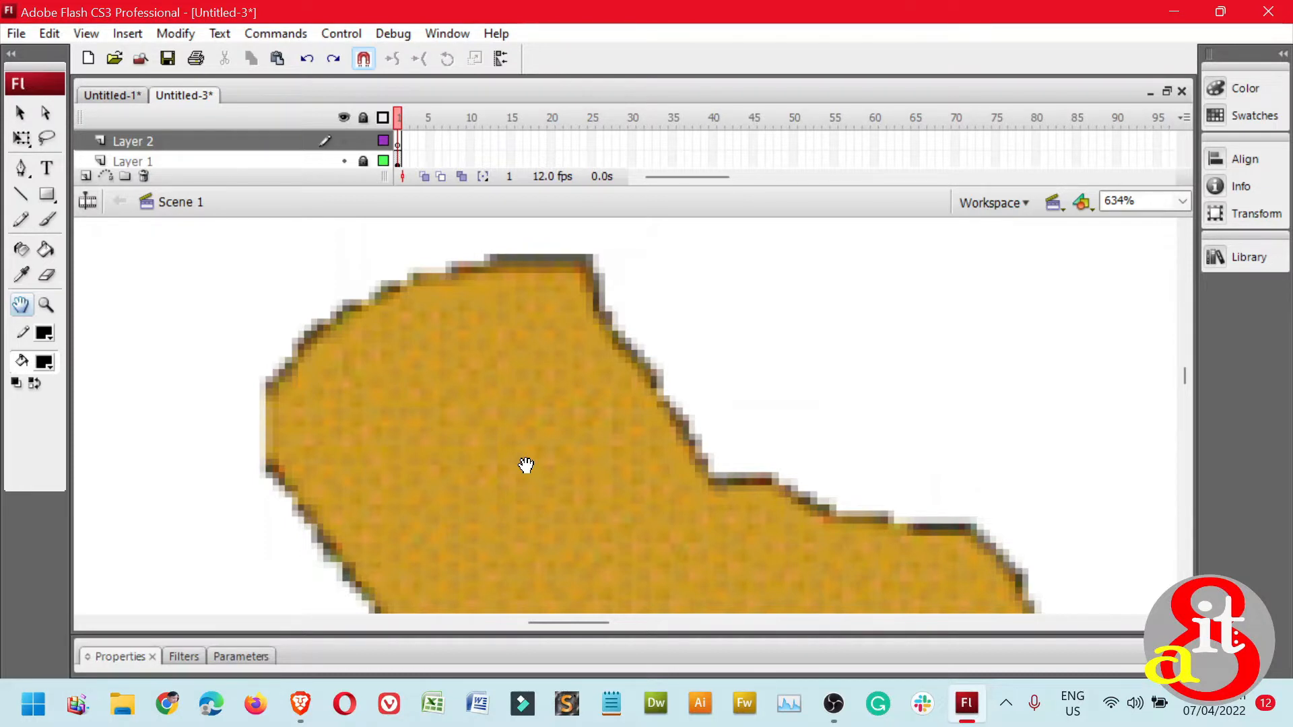
pyautogui.press('y')
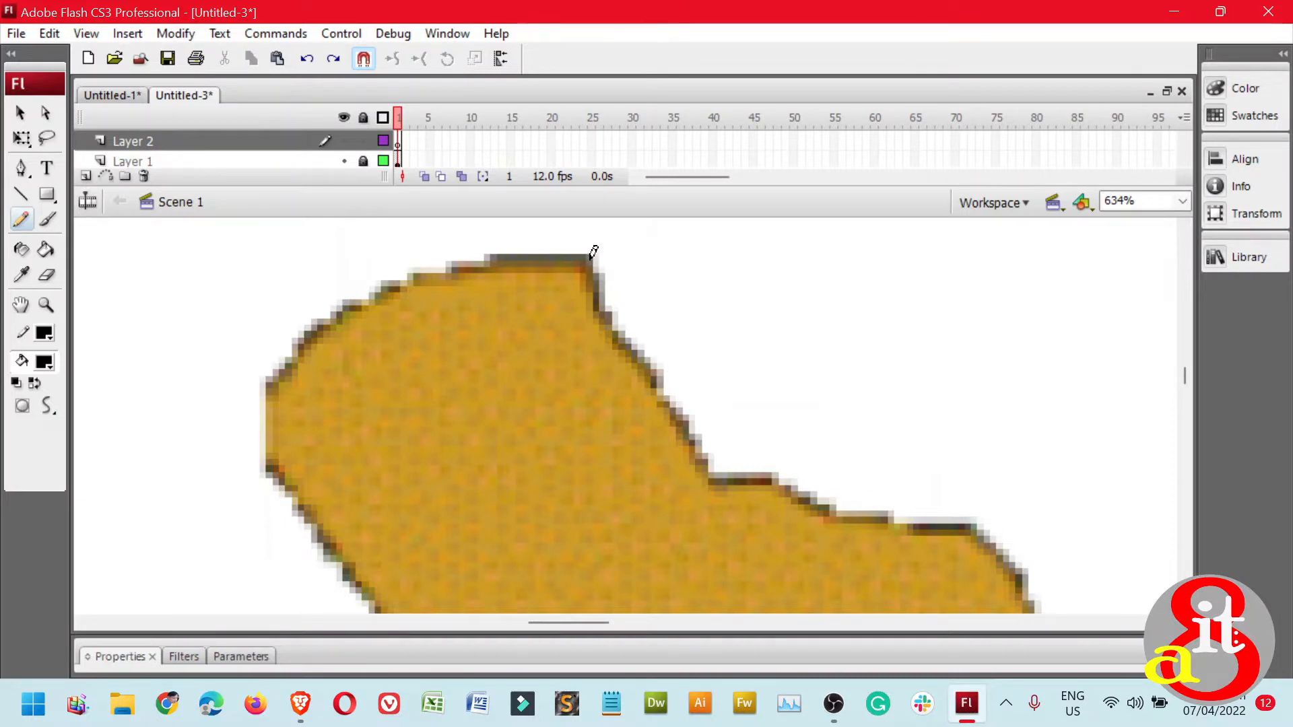
pyautogui.moveTo(593, 256)
pyautogui.mouseDown()
pyautogui.moveTo(495, 258)
pyautogui.moveTo(410, 281)
pyautogui.moveTo(292, 359)
pyautogui.moveTo(272, 386)
pyautogui.moveTo(268, 446)
pyautogui.moveTo(326, 541)
pyautogui.moveTo(344, 475)
pyautogui.moveTo(308, 365)
pyautogui.moveTo(273, 344)
pyautogui.mouseUp()
pyautogui.press('h')
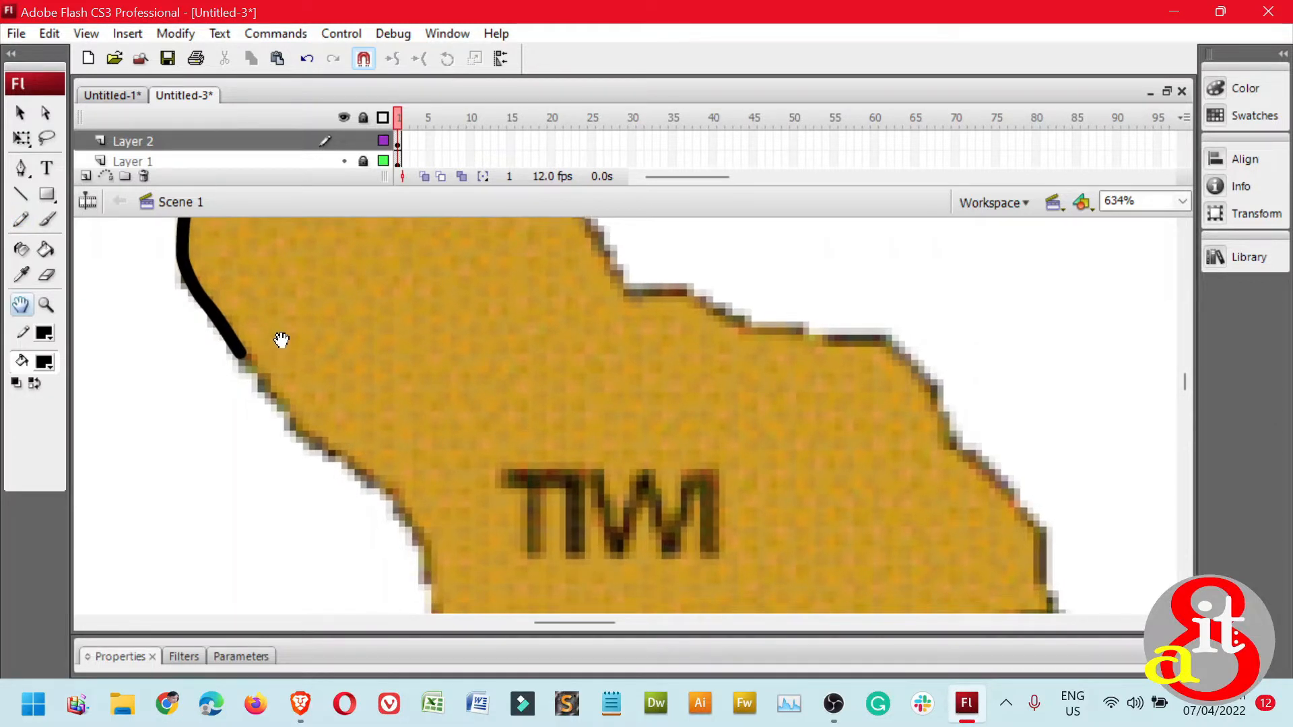
pyautogui.press('y')
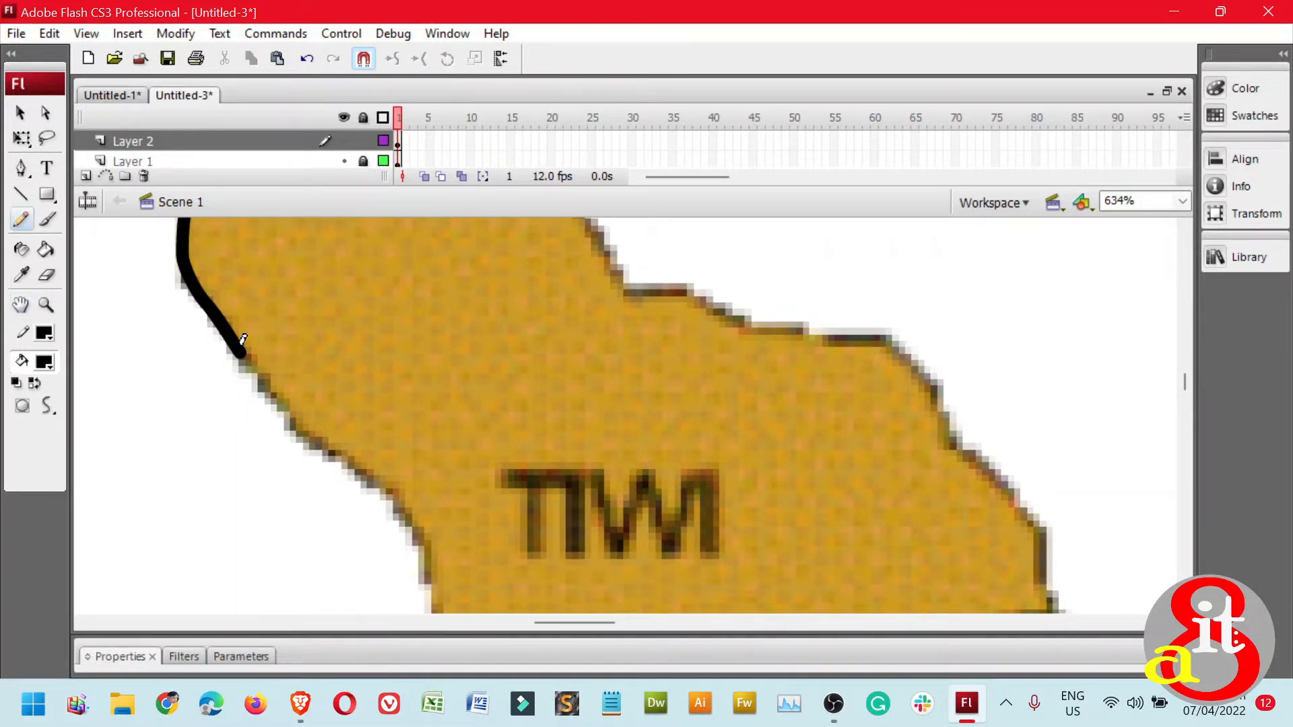
pyautogui.moveTo(243, 339)
pyautogui.mouseDown()
pyautogui.moveTo(299, 427)
pyautogui.moveTo(397, 503)
pyautogui.moveTo(433, 581)
pyautogui.moveTo(439, 445)
pyautogui.moveTo(394, 326)
pyautogui.mouseUp()
# Continue the Pencil outline down Tiwi's remaining western edge, along the border with Malinao and up the lower east coast
pyautogui.press('h')
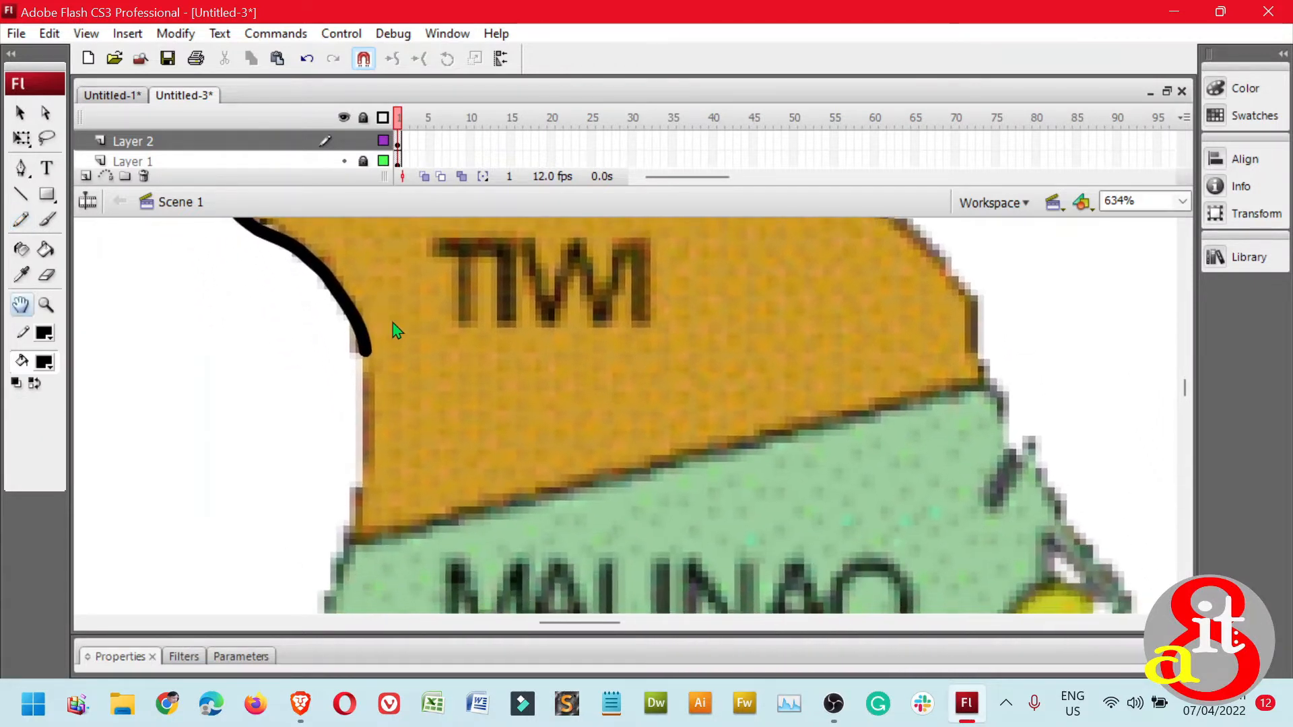
pyautogui.press('y')
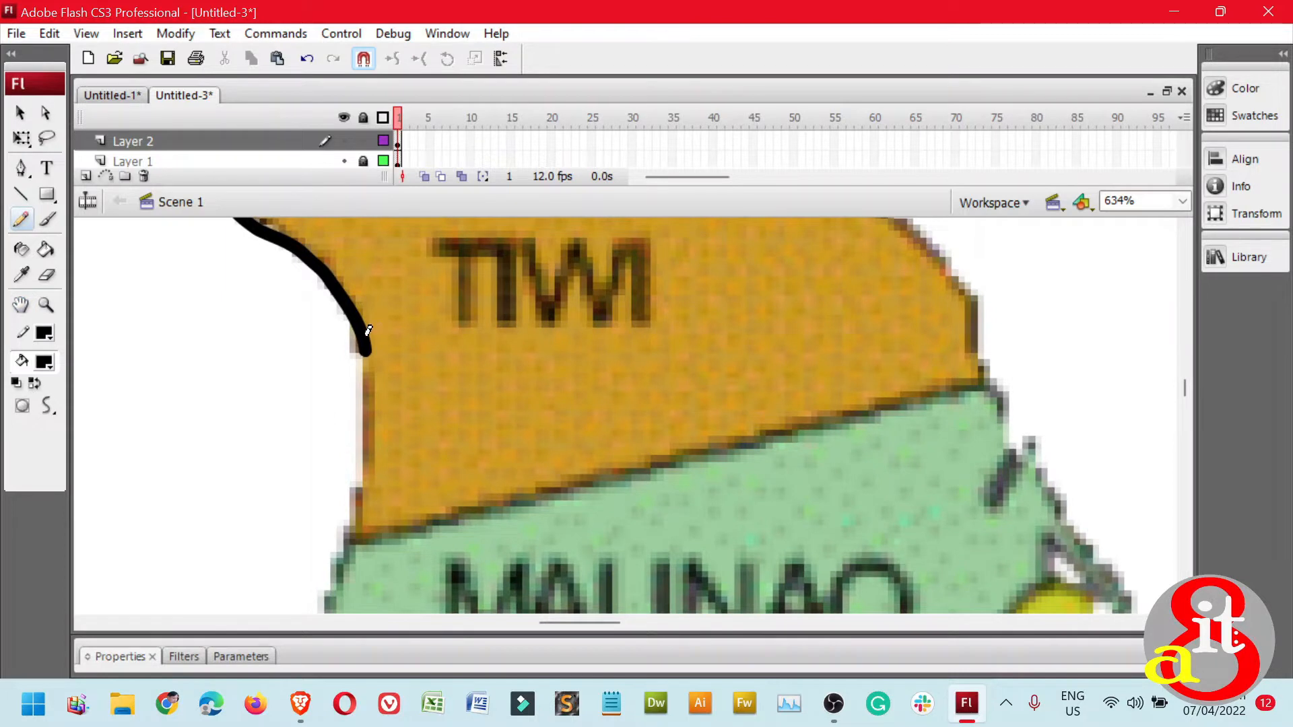
pyautogui.moveTo(370, 345)
pyautogui.mouseDown()
pyautogui.moveTo(361, 513)
pyautogui.moveTo(381, 536)
pyautogui.moveTo(872, 403)
pyautogui.moveTo(589, 493)
pyautogui.mouseUp()
pyautogui.press('h')
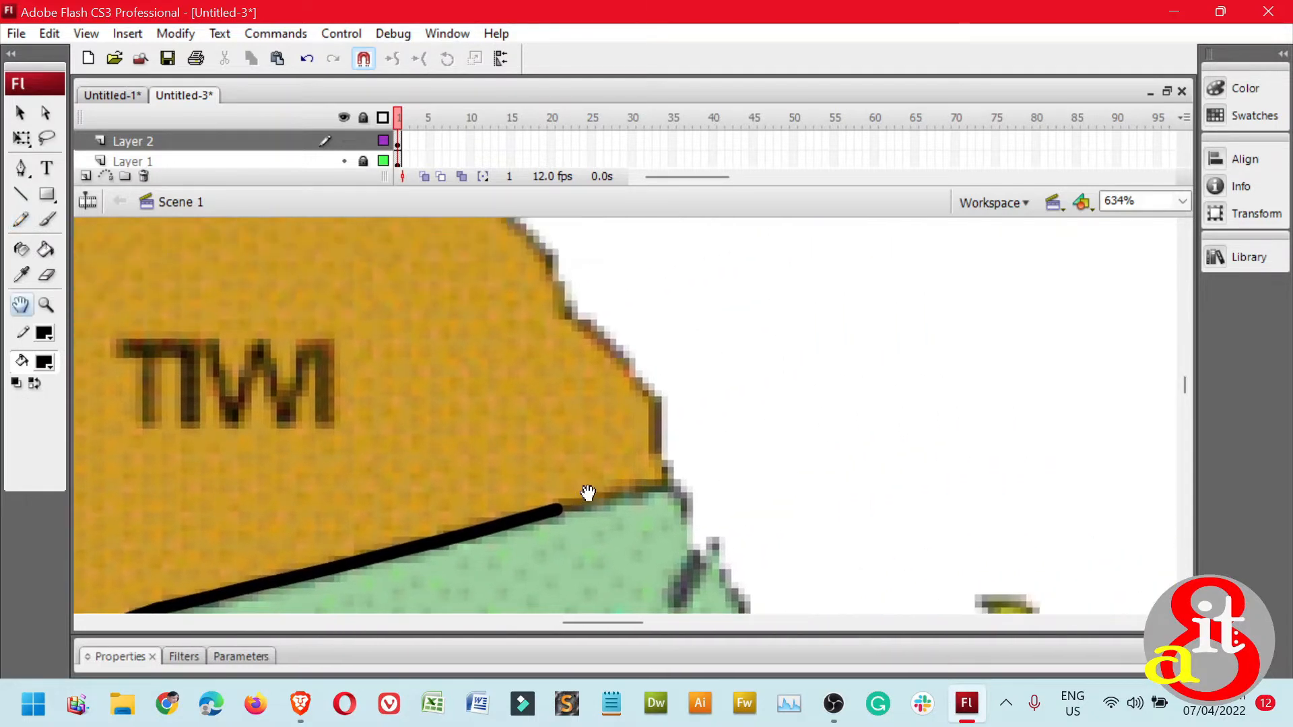
pyautogui.press('y')
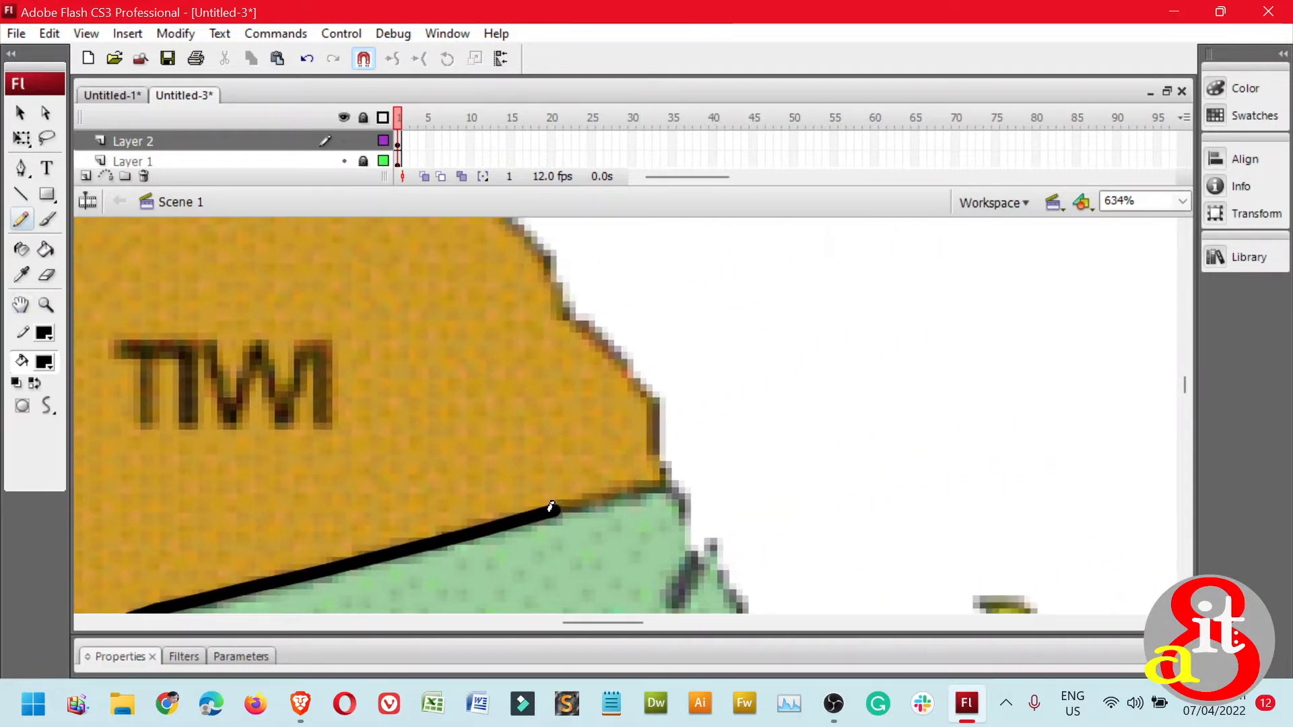
pyautogui.moveTo(559, 505)
pyautogui.mouseDown()
pyautogui.moveTo(652, 483)
pyautogui.moveTo(666, 463)
pyautogui.moveTo(645, 381)
pyautogui.moveTo(573, 312)
pyautogui.moveTo(557, 251)
pyautogui.mouseUp()
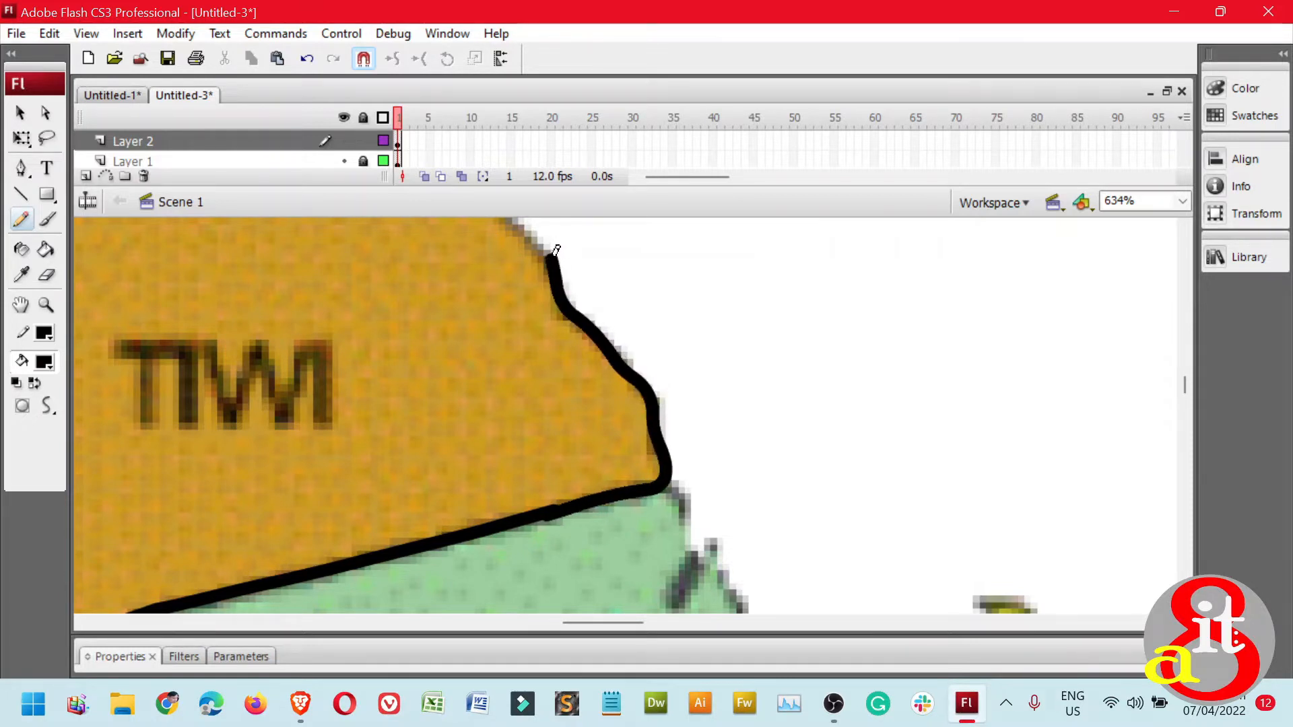
# Trace the rest of Tiwi's northeastern coast up to the top corner, closing the outline
pyautogui.press('h')
pyautogui.moveTo(456, 294); pyautogui.dragTo(514, 456)
pyautogui.press('y')
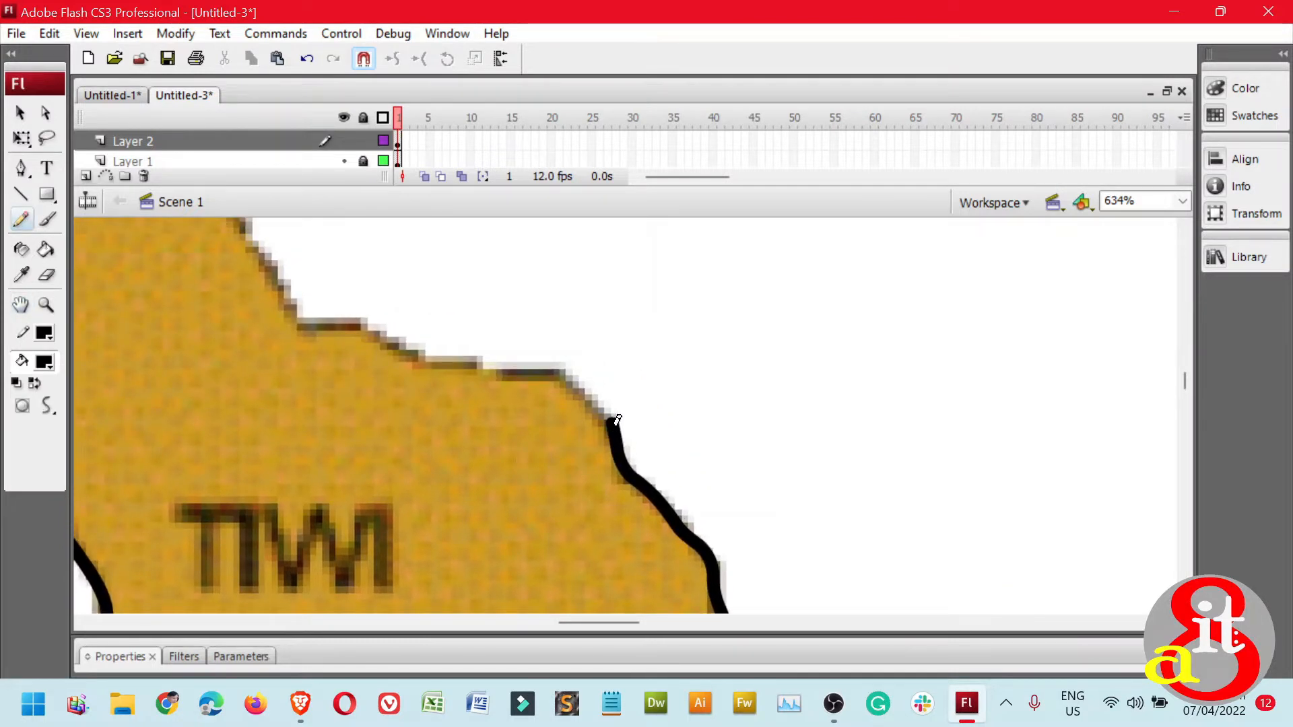
pyautogui.moveTo(616, 413)
pyautogui.mouseDown()
pyautogui.moveTo(558, 370)
pyautogui.moveTo(425, 356)
pyautogui.moveTo(363, 325)
pyautogui.moveTo(305, 322)
pyautogui.moveTo(273, 342)
pyautogui.moveTo(418, 491)
pyautogui.mouseUp()
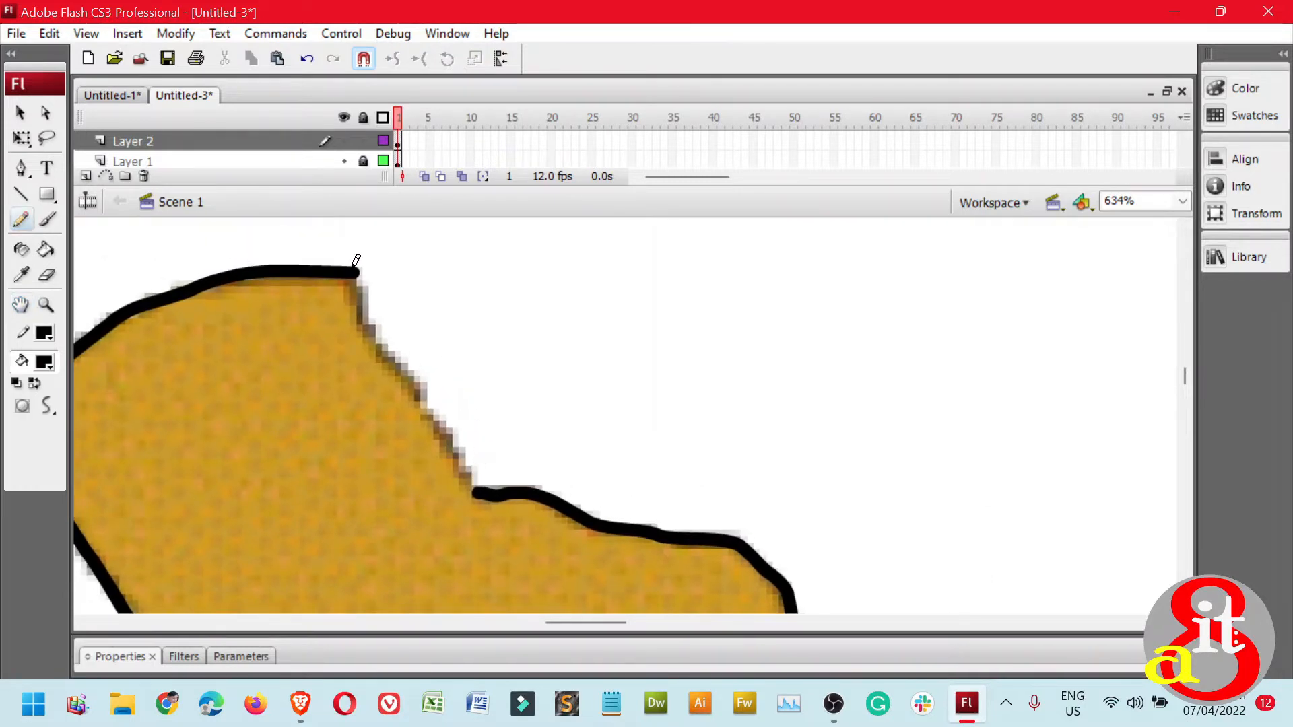
pyautogui.moveTo(357, 264)
pyautogui.mouseDown()
pyautogui.moveTo(376, 335)
pyautogui.moveTo(489, 483)
pyautogui.mouseUp()
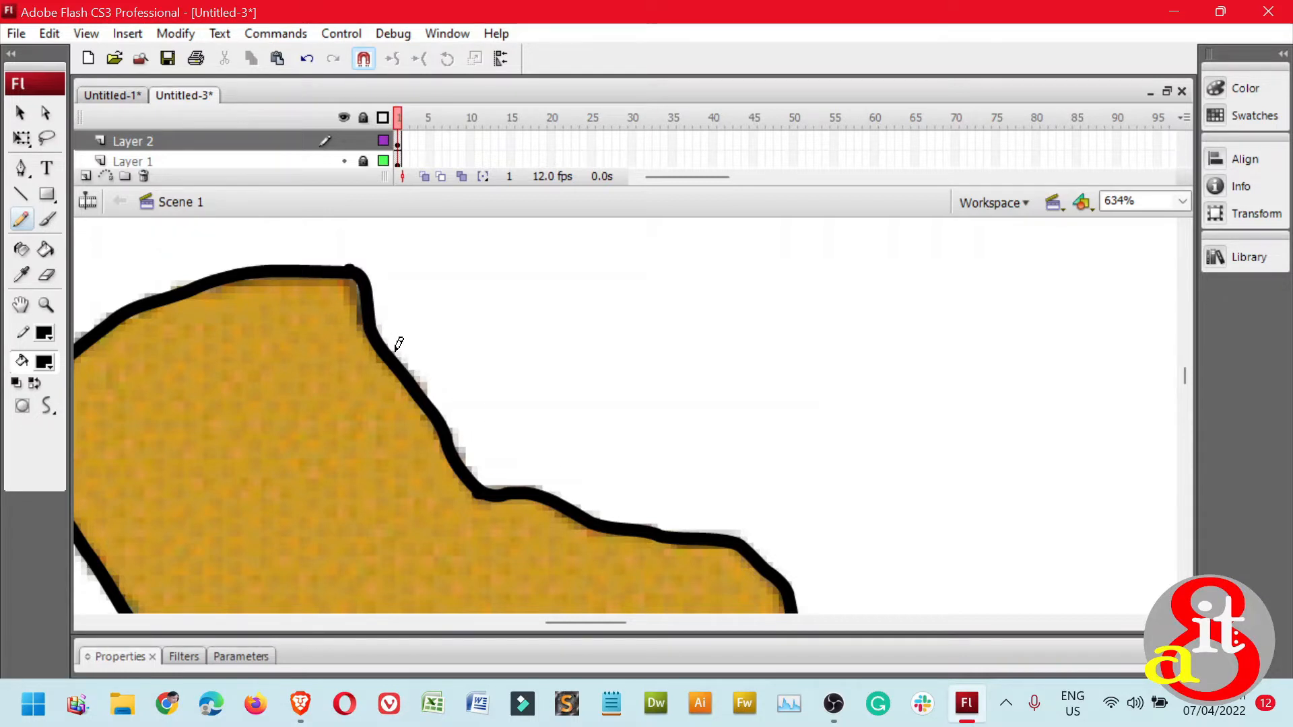
# Select the traced Tiwi outline with the Subselection tool and examine its anchor points along the whole boundary
pyautogui.click(51, 115)
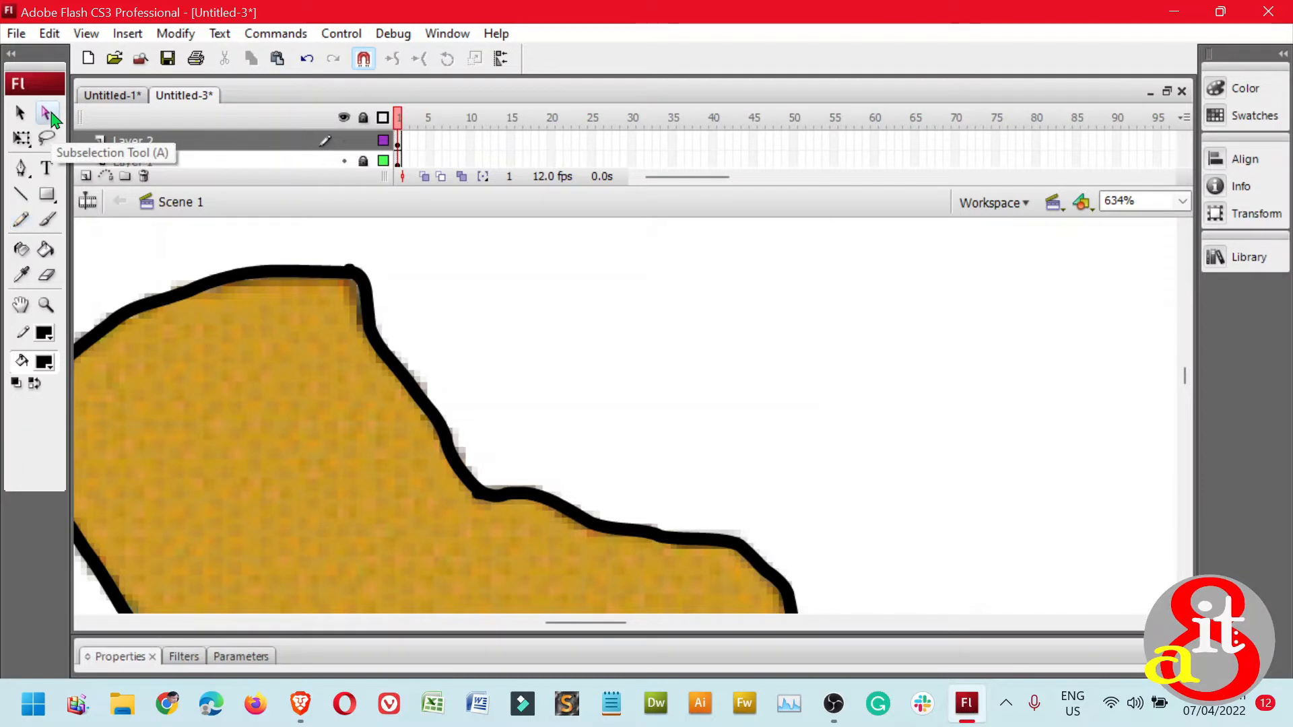
pyautogui.click(314, 279)
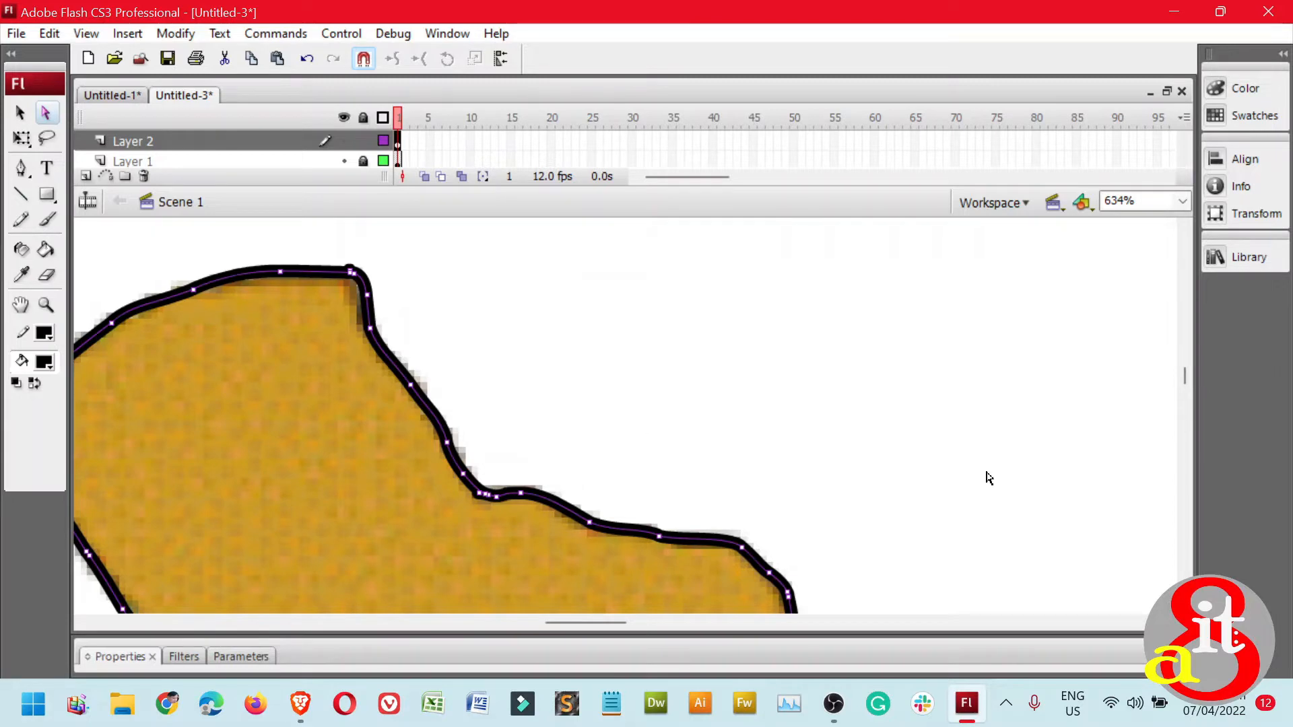
pyautogui.moveTo(1185, 376); pyautogui.dragTo(1187, 385)
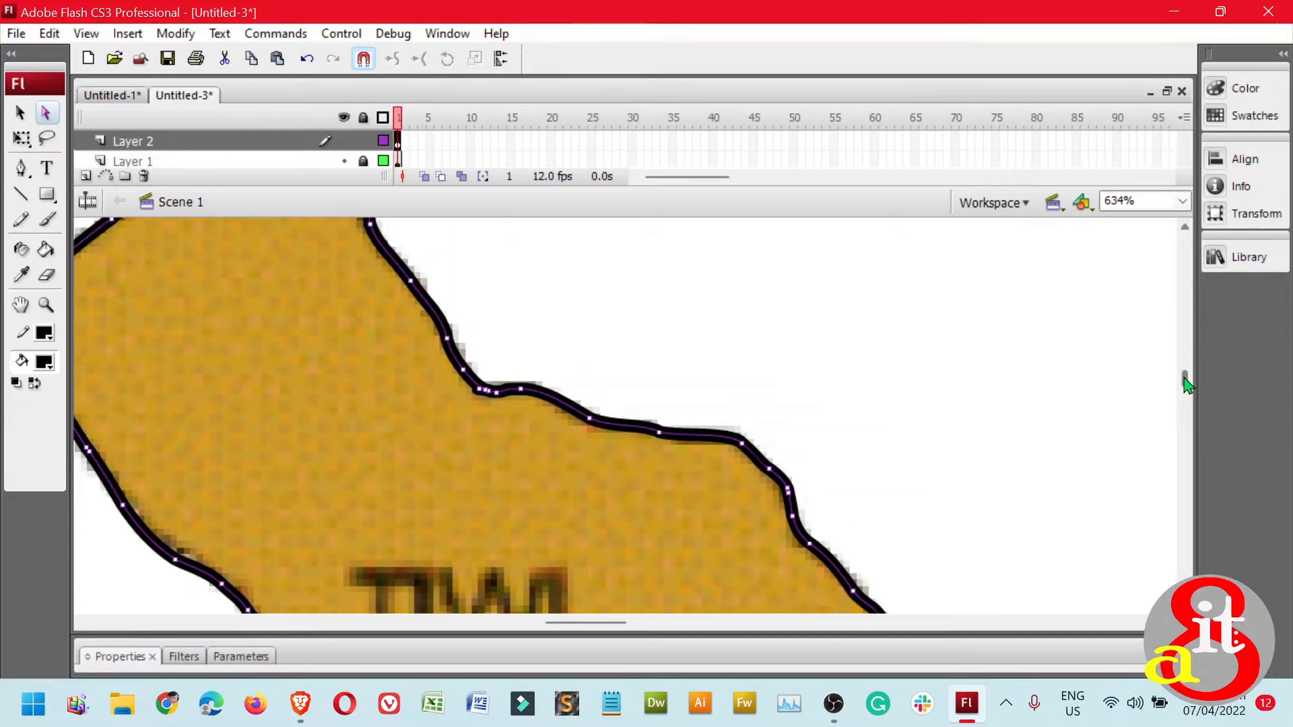
pyautogui.hotkey('ctrl', '-')
pyautogui.hotkey('ctrl', '-')
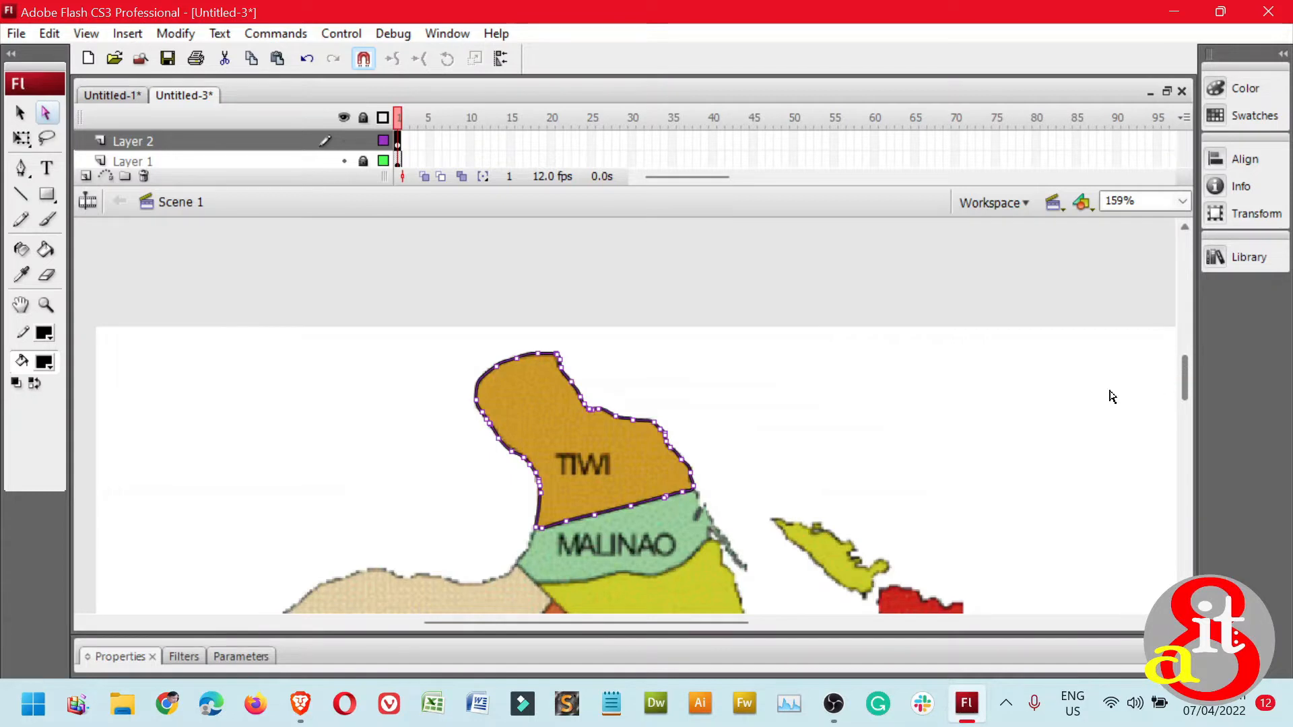
# Fill the traced Tiwi region with orange using the Paint Bucket
pyautogui.click(49, 258)
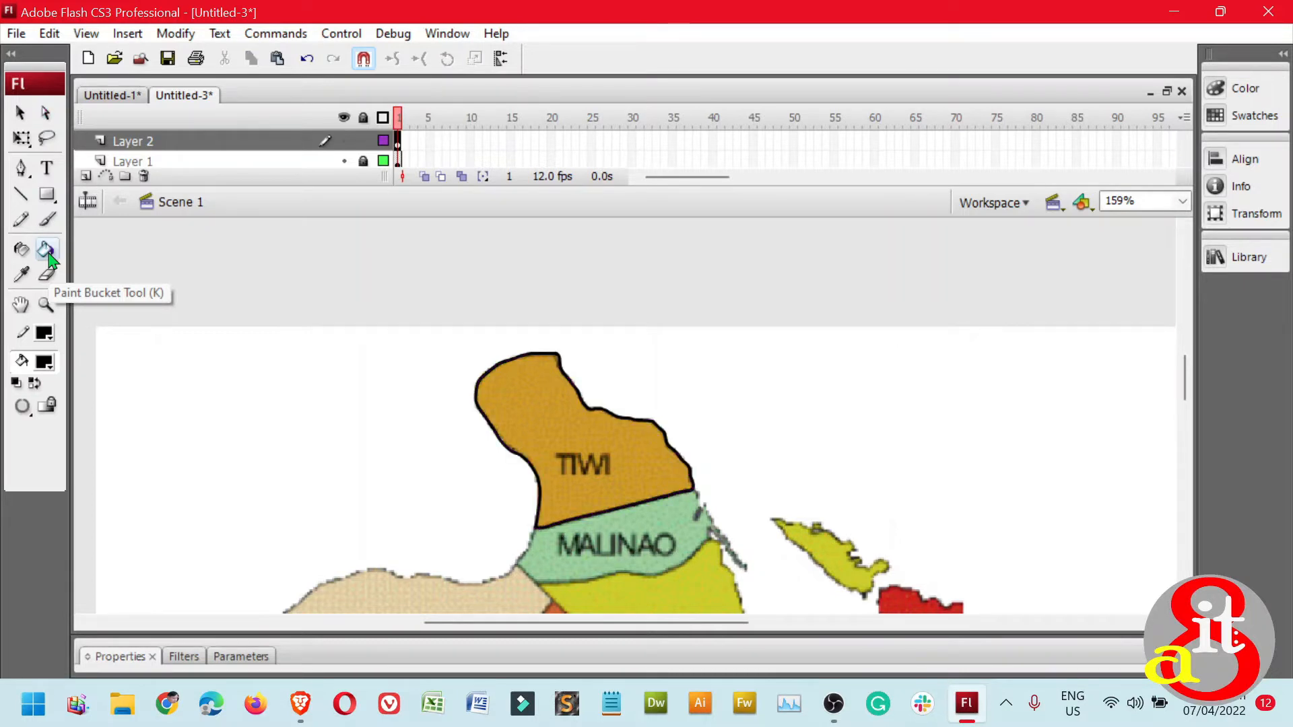
pyautogui.click(44, 360)
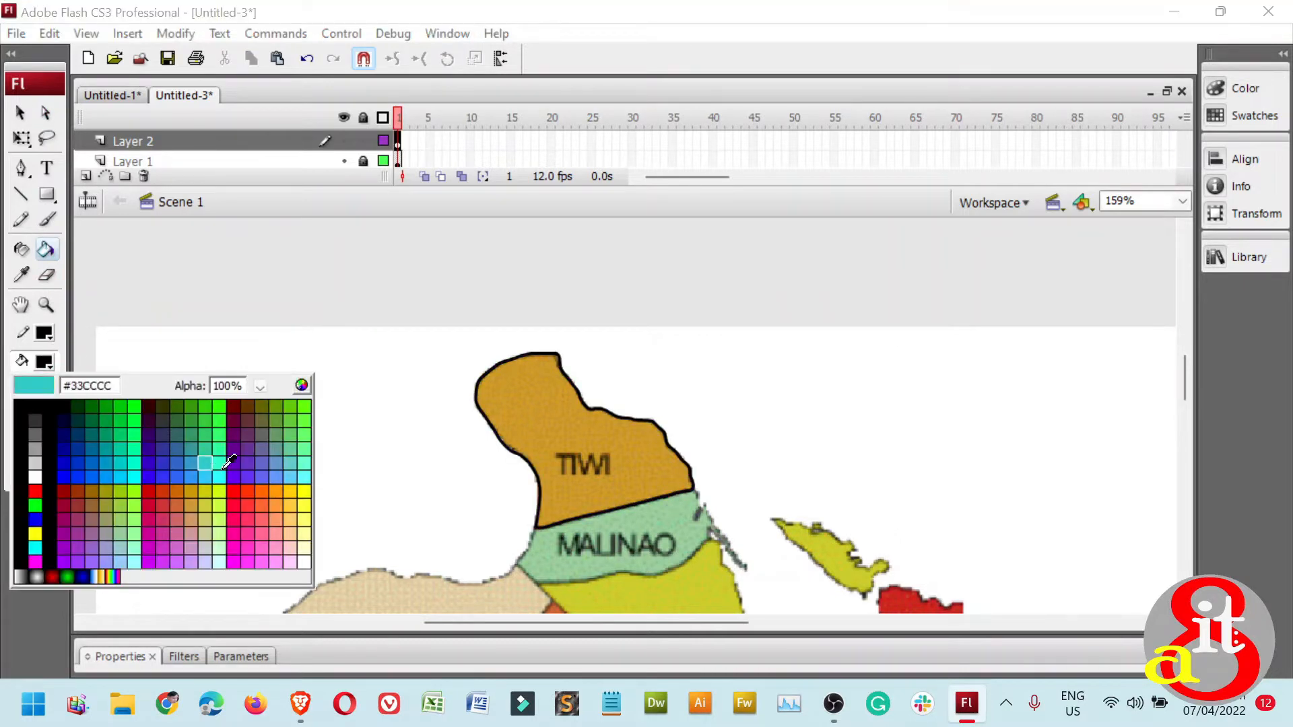
pyautogui.click(277, 503)
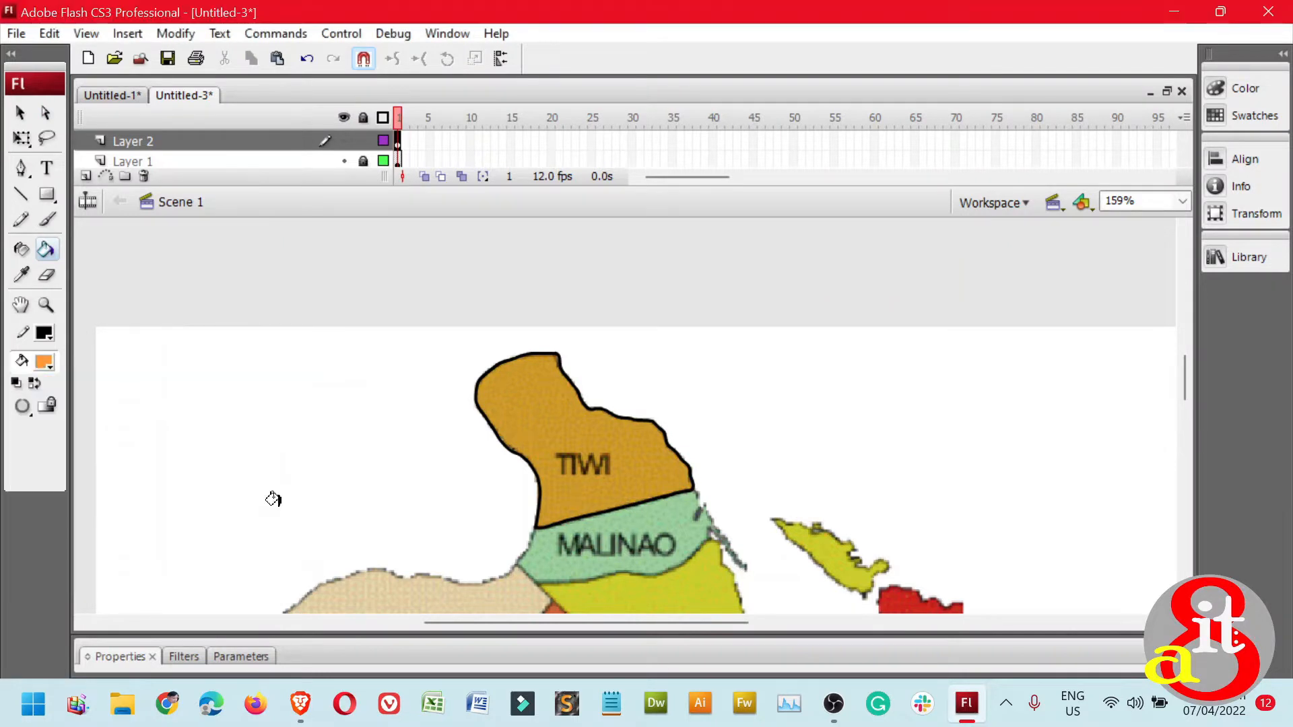
pyautogui.click(549, 412)
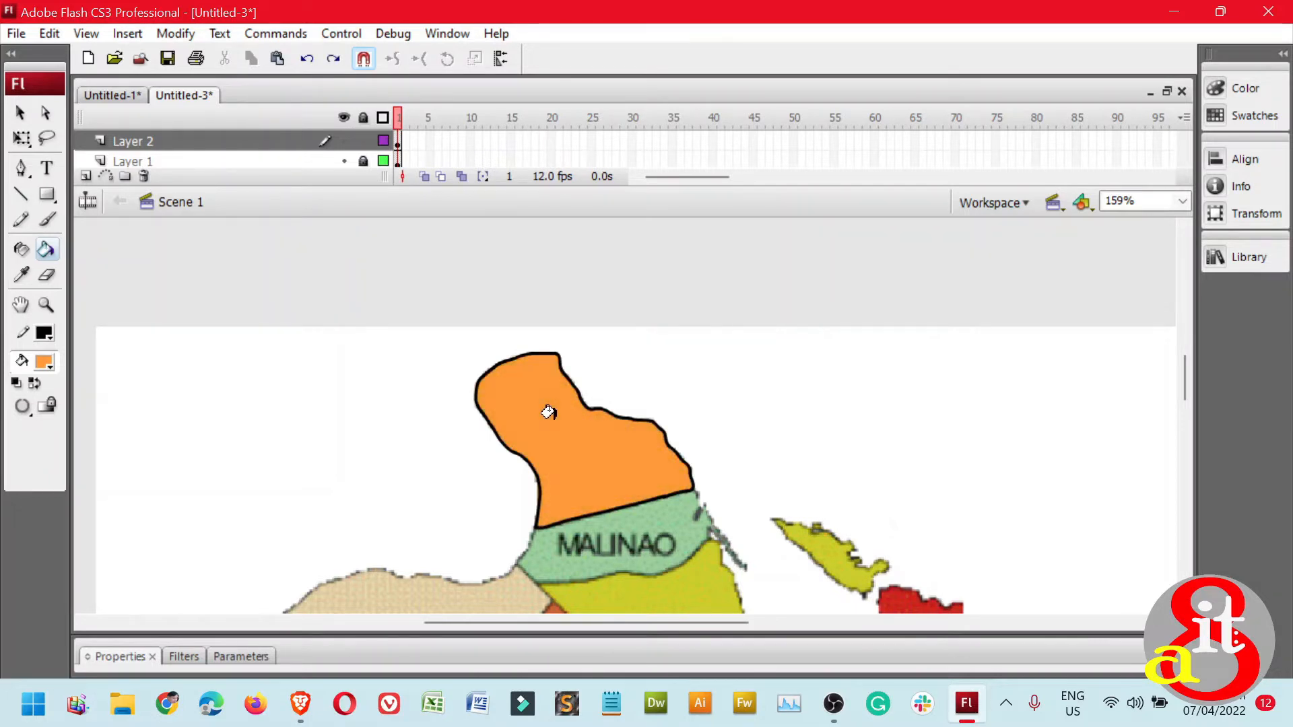
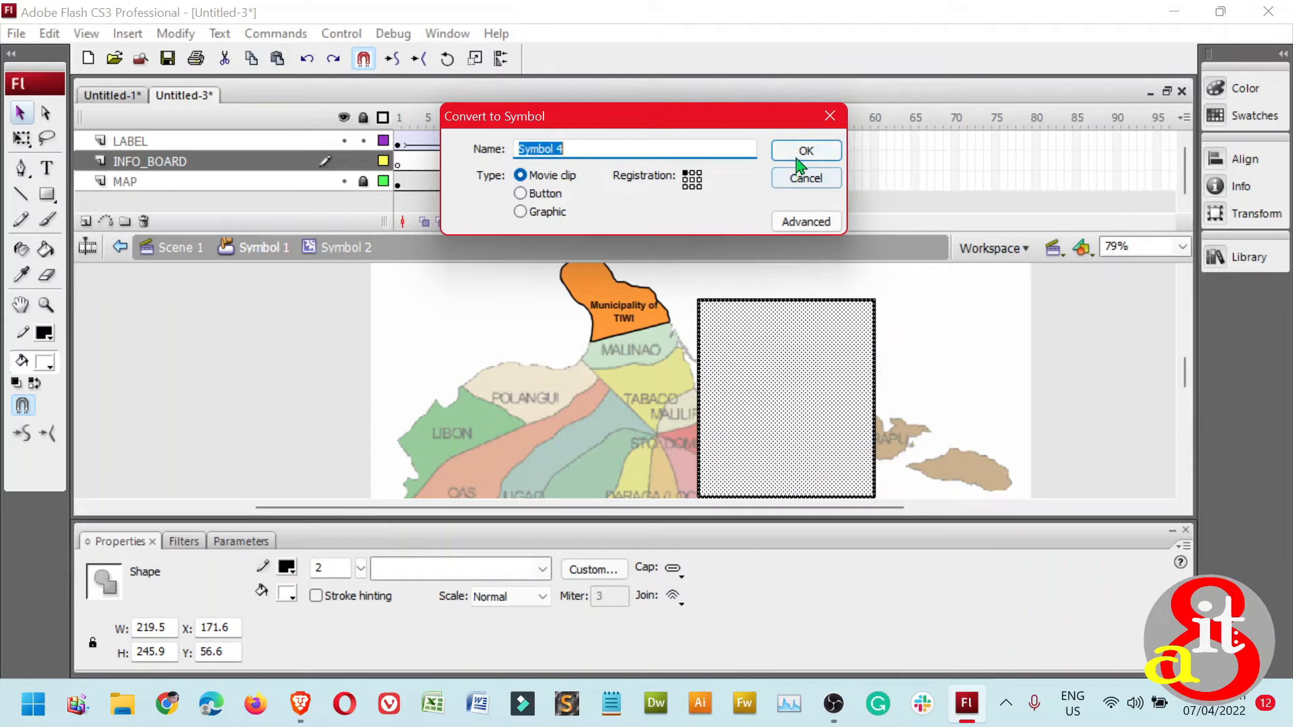
# Convert the white rectangle on the INFO_BOARD layer to the movie clip Symbol 4 and move its transformation point to the top edge's midpoint
pyautogui.click(803, 155)
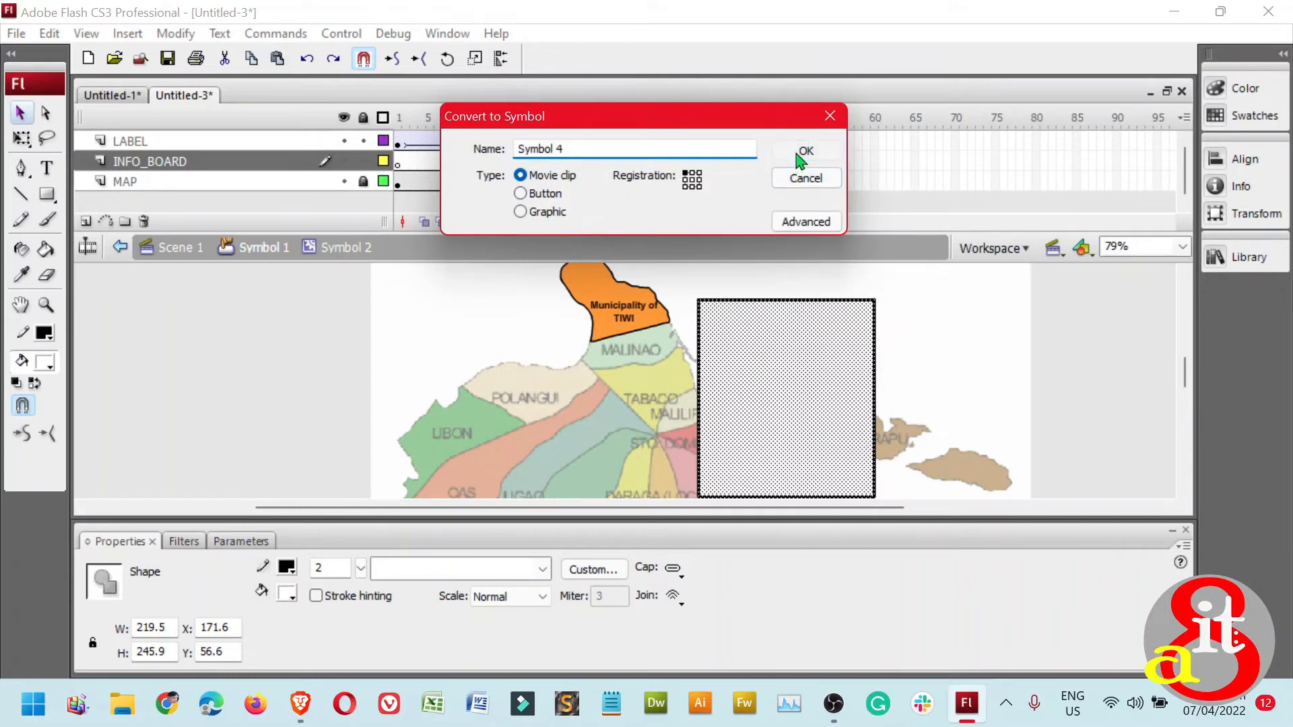
pyautogui.click(30, 144)
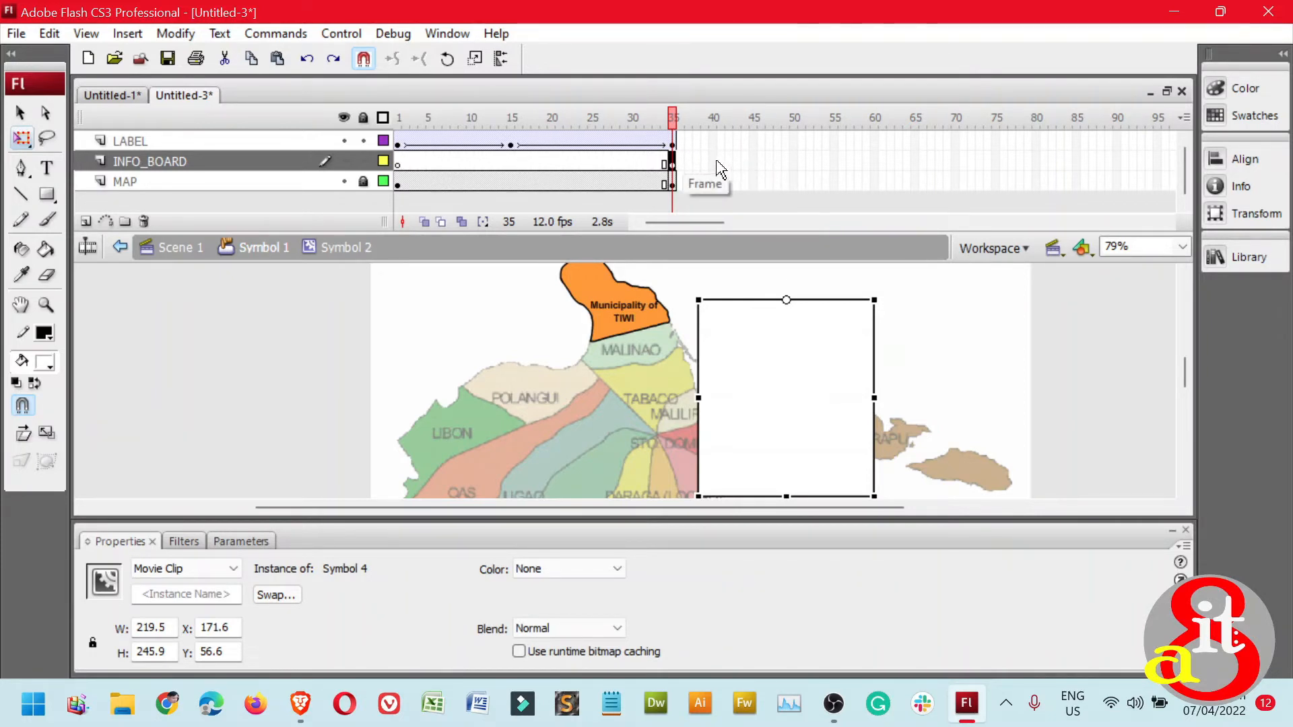
# Insert keyframes at frames 50 and 70 of the INFO_BOARD layer
pyautogui.click(795, 163)
pyautogui.rightClick(795, 164)
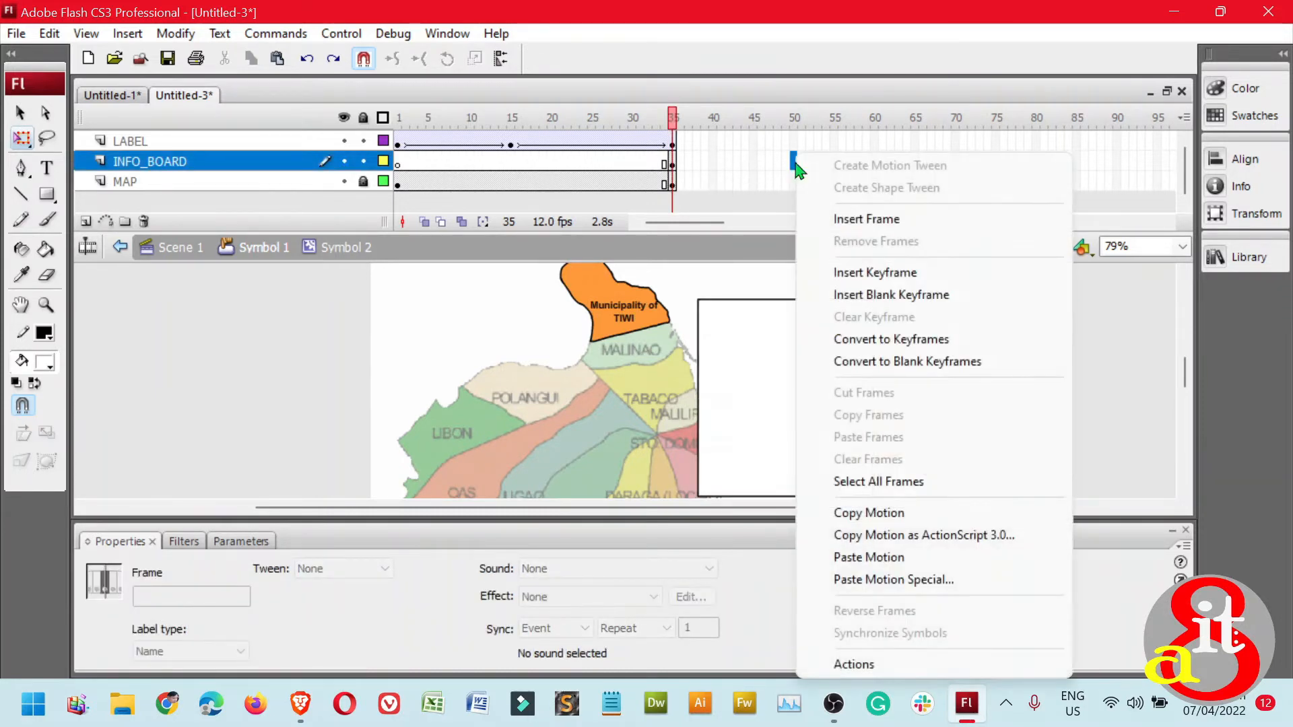
pyautogui.click(869, 273)
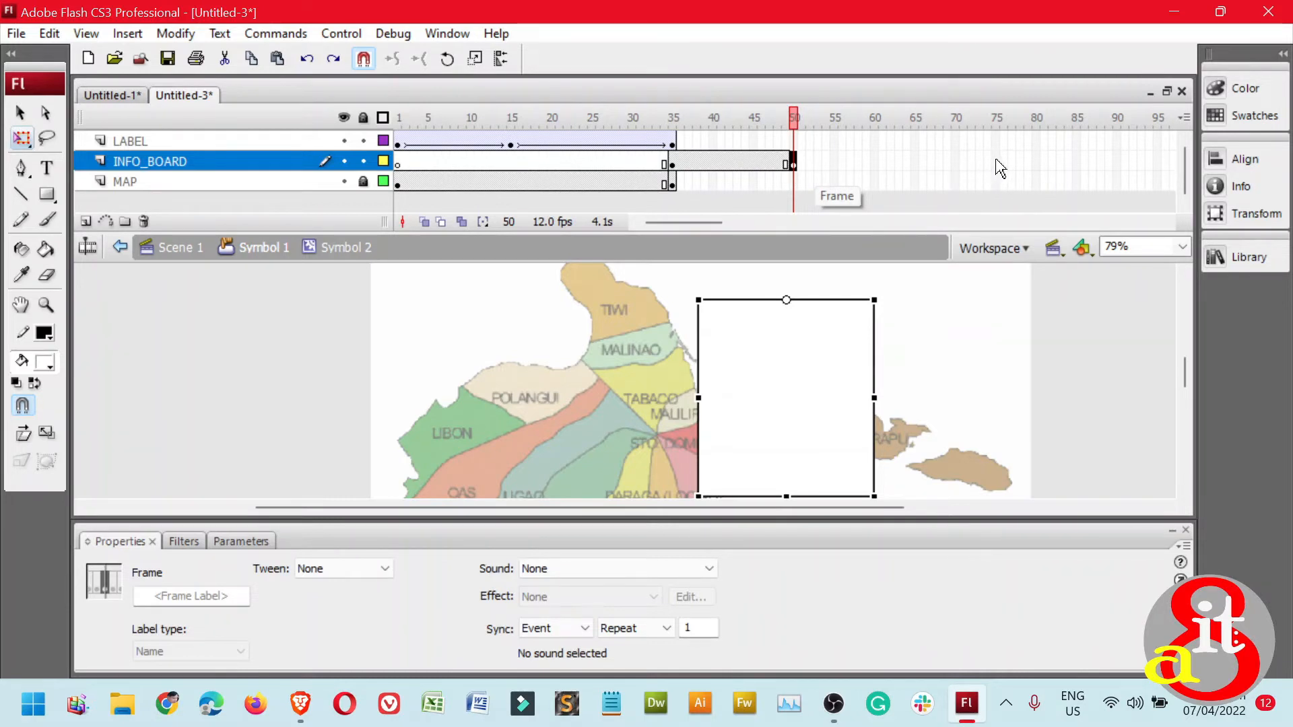
pyautogui.click(956, 162)
pyautogui.rightClick(957, 162)
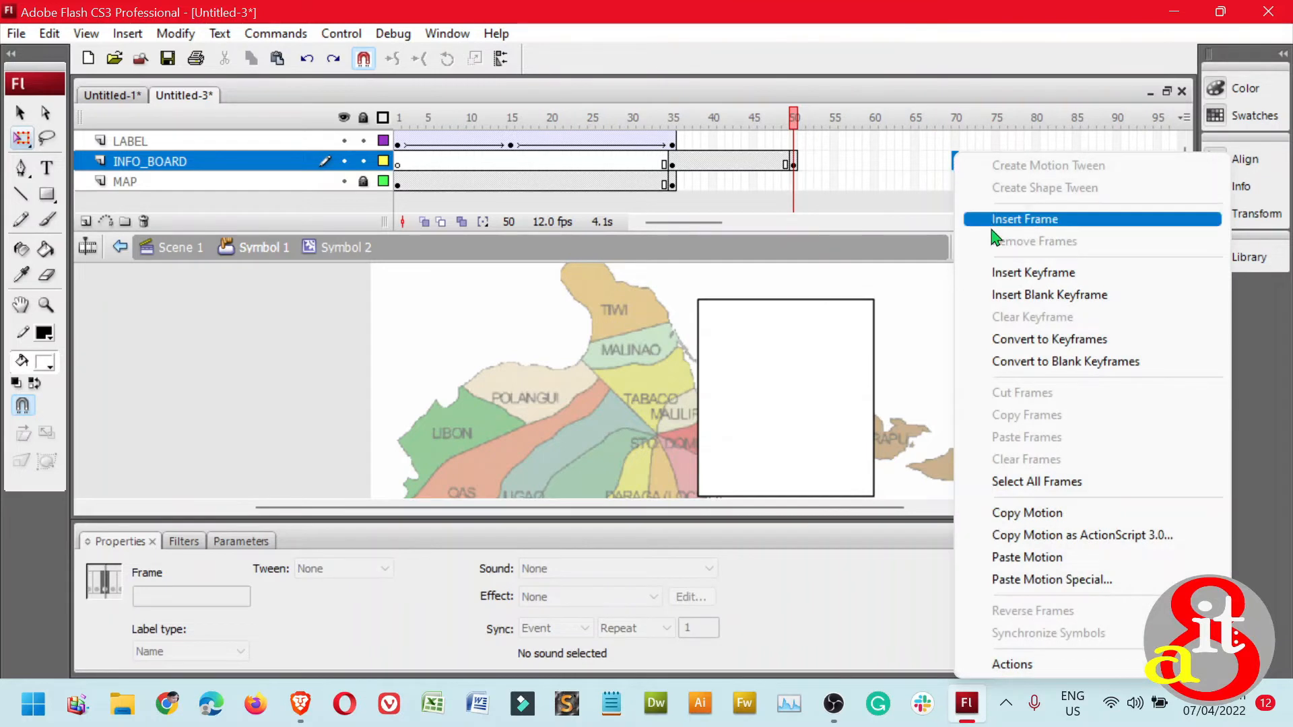
pyautogui.click(1013, 273)
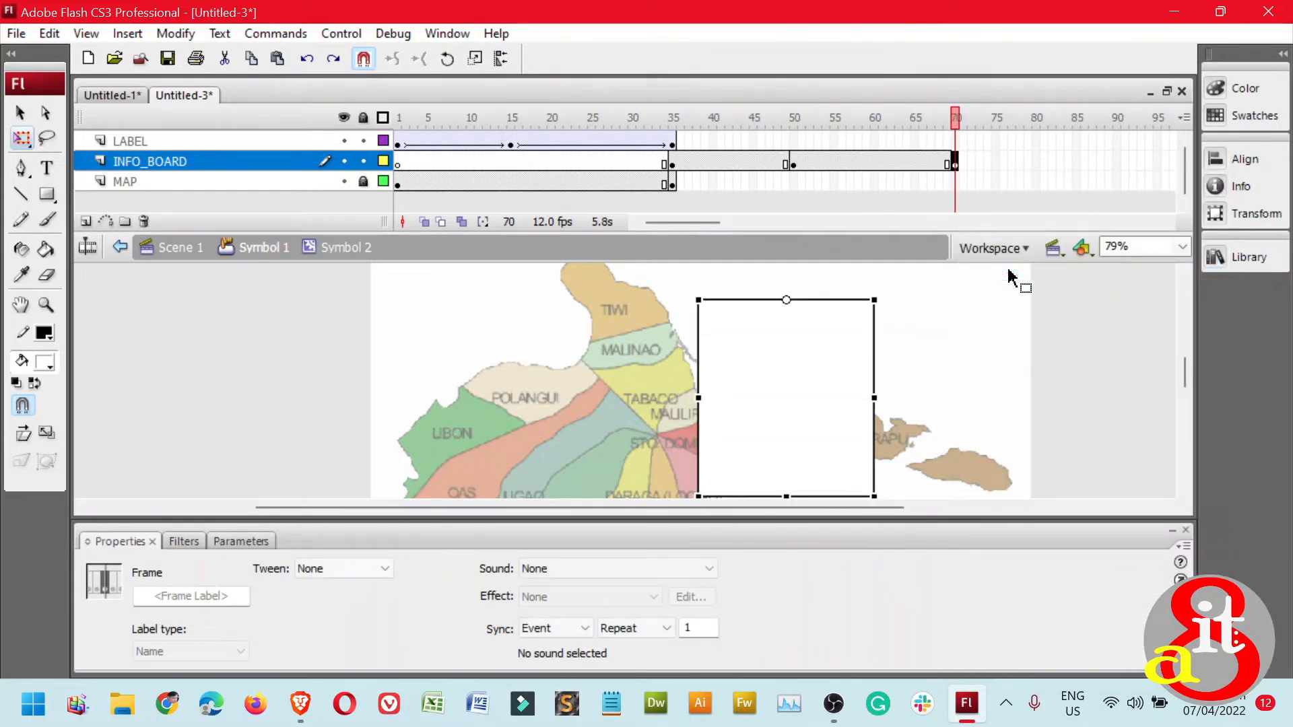
# At frame 35 of the INFO_BOARD layer, squash the board upward to a thin strip about 3.9 px high with Free Transform
pyautogui.click(673, 164)
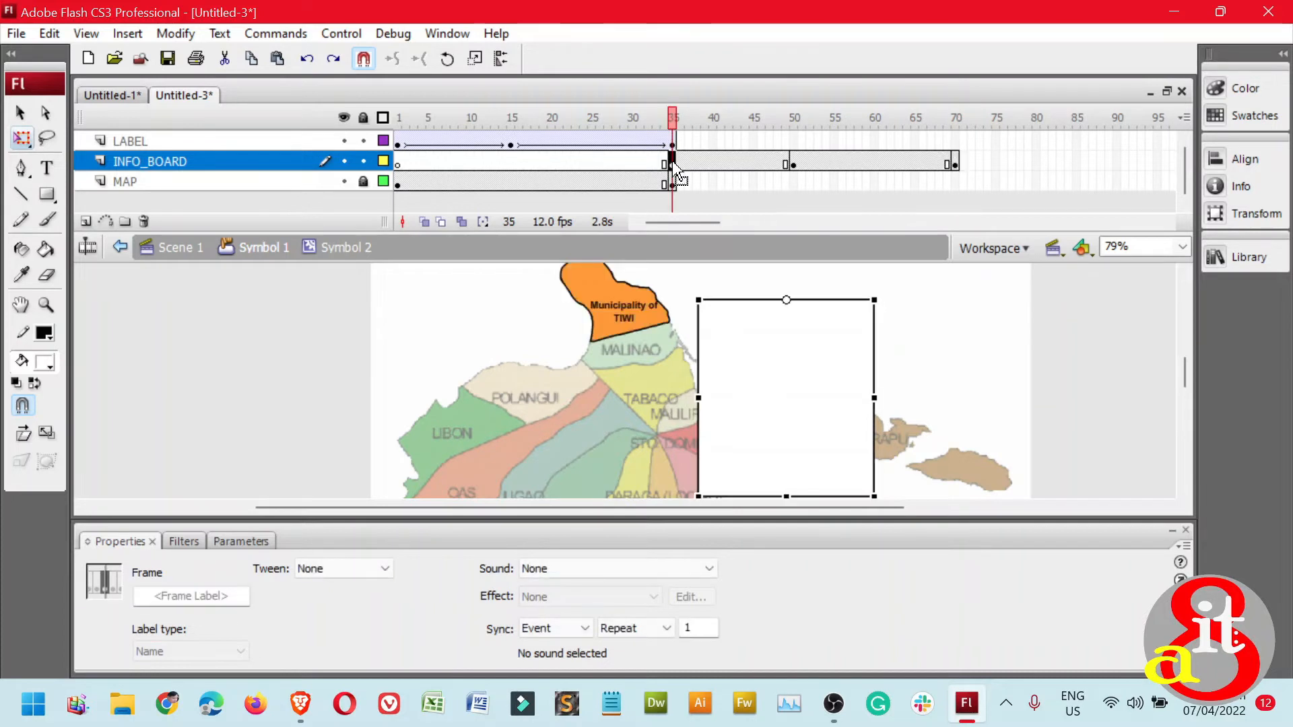
pyautogui.click(794, 163)
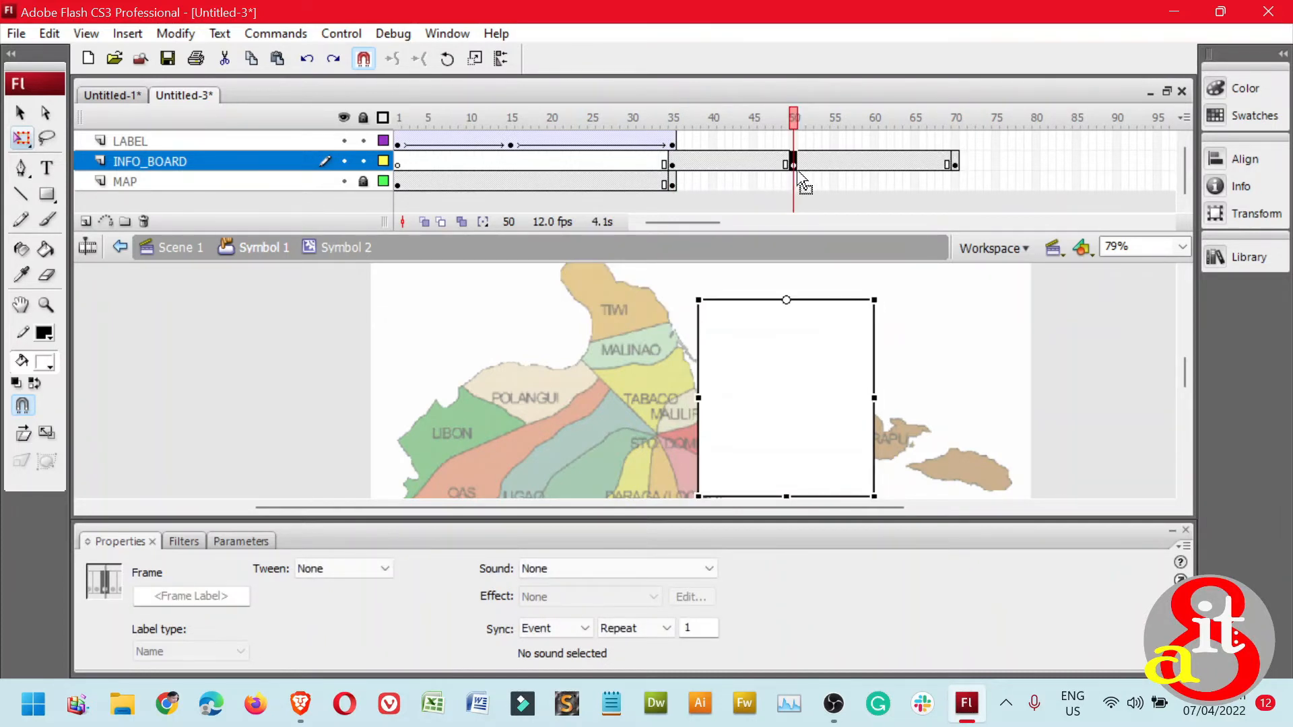
pyautogui.click(956, 166)
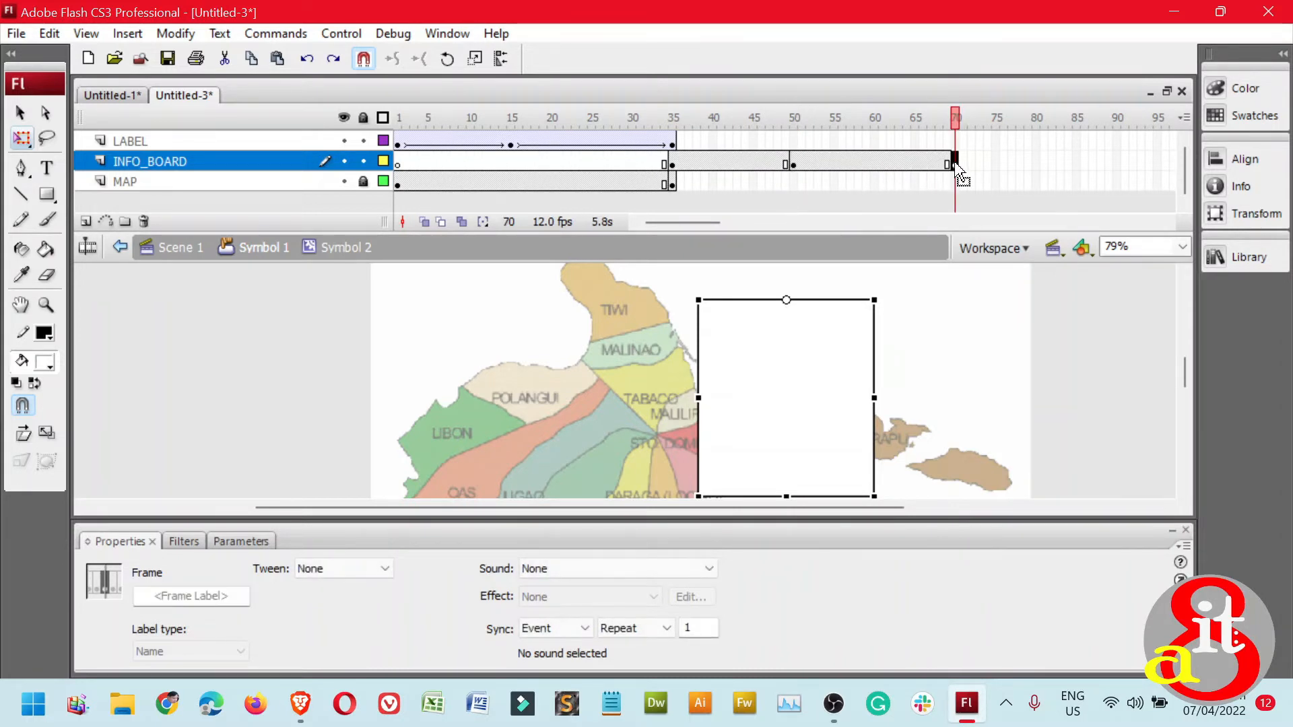
pyautogui.click(672, 165)
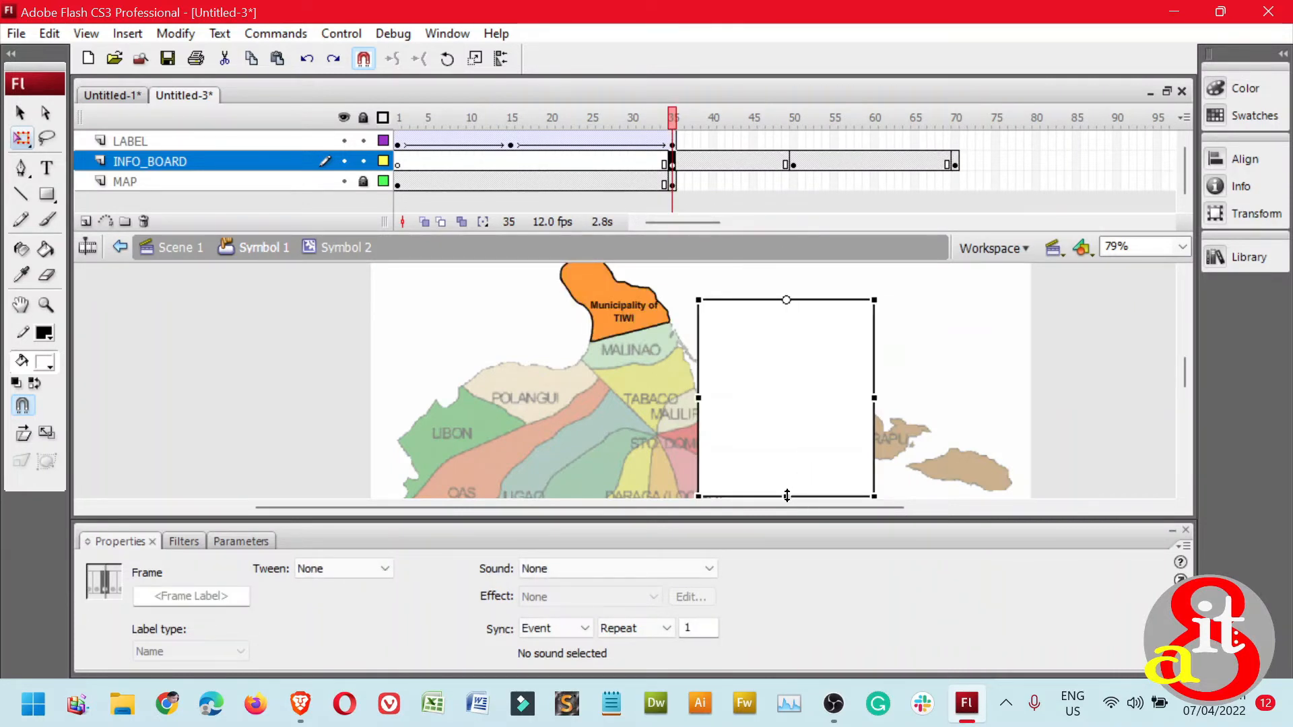
pyautogui.moveTo(787, 497); pyautogui.dragTo(786, 304)
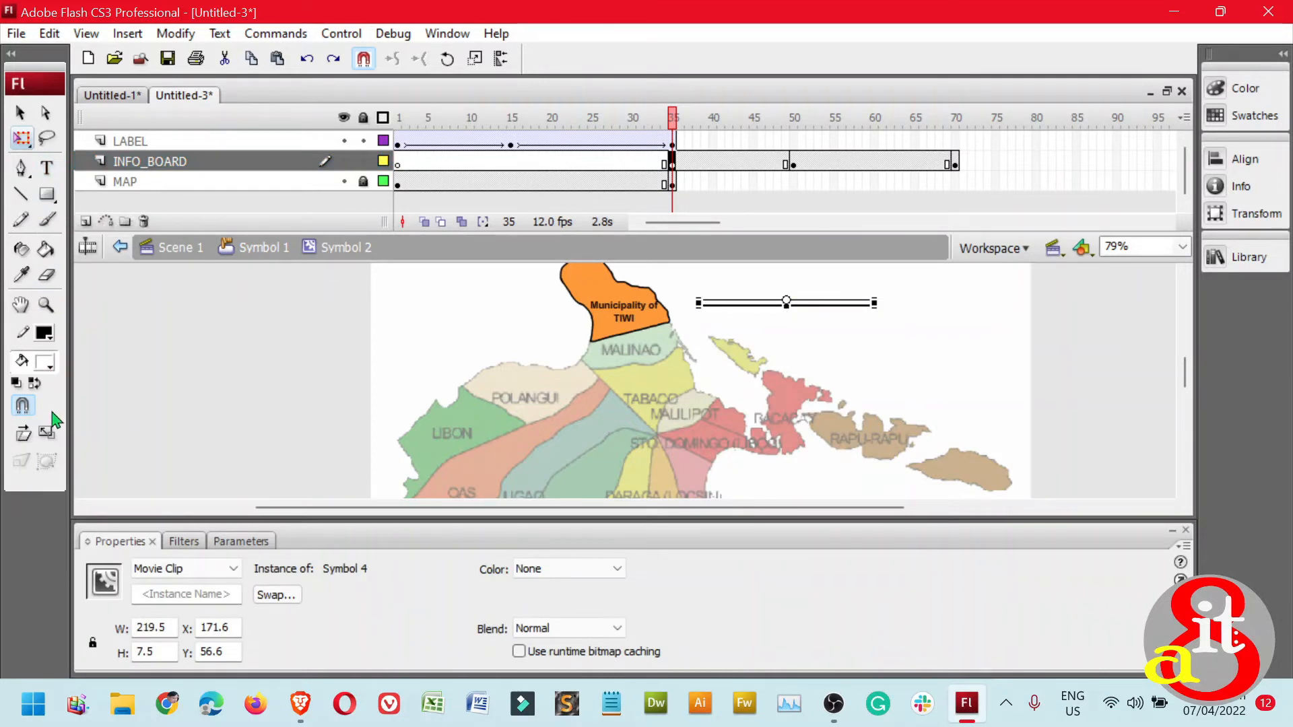
pyautogui.click(46, 304)
pyautogui.moveTo(683, 284); pyautogui.dragTo(903, 336)
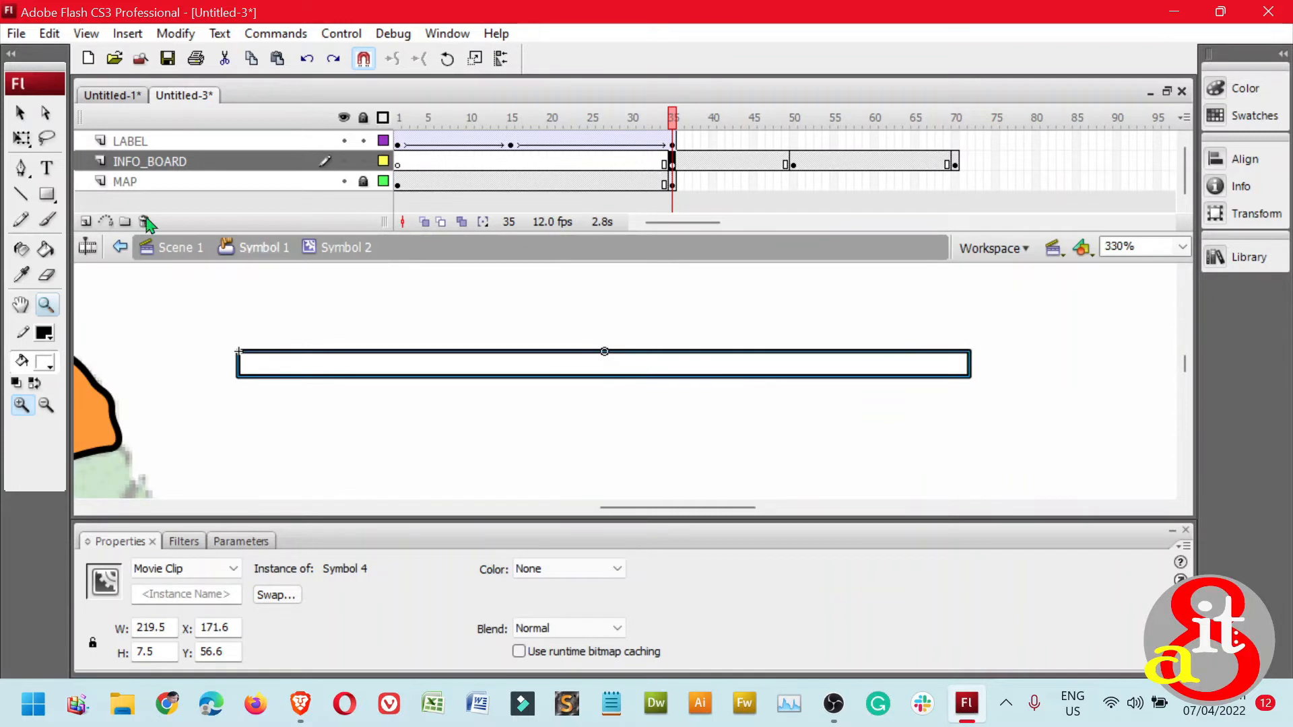
pyautogui.click(25, 146)
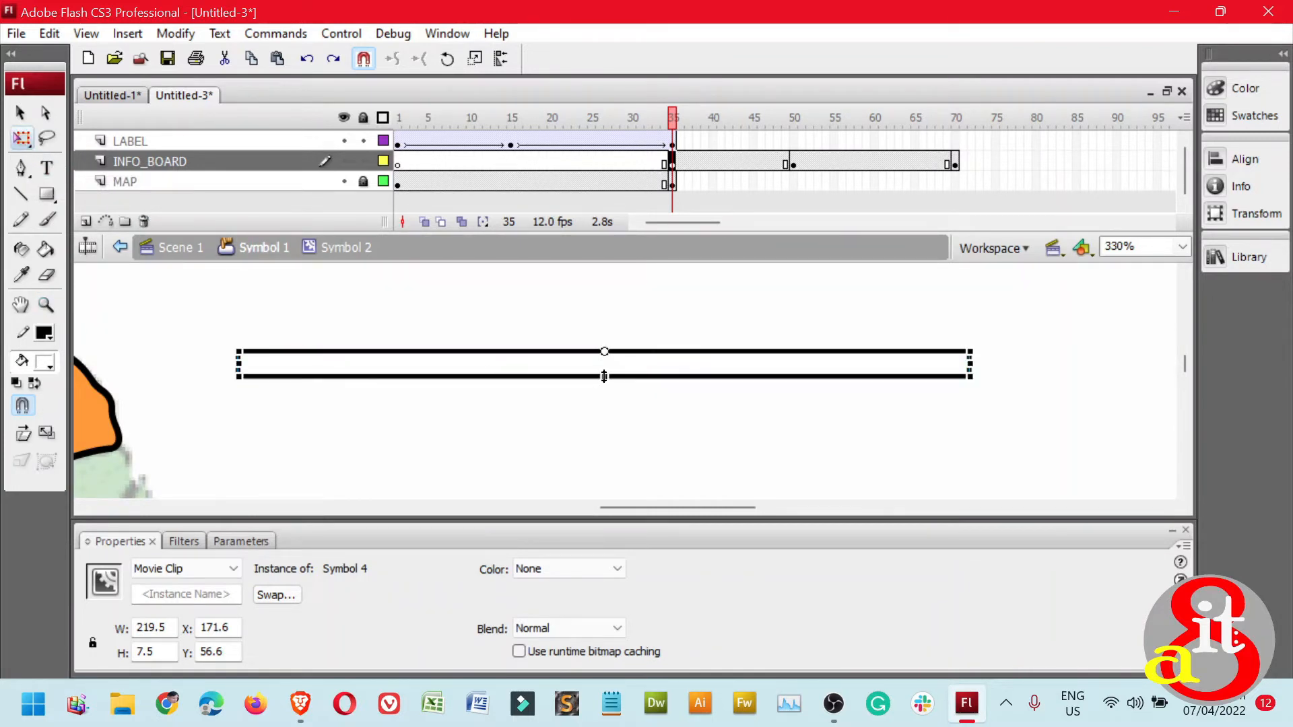
pyautogui.moveTo(605, 376); pyautogui.dragTo(605, 365)
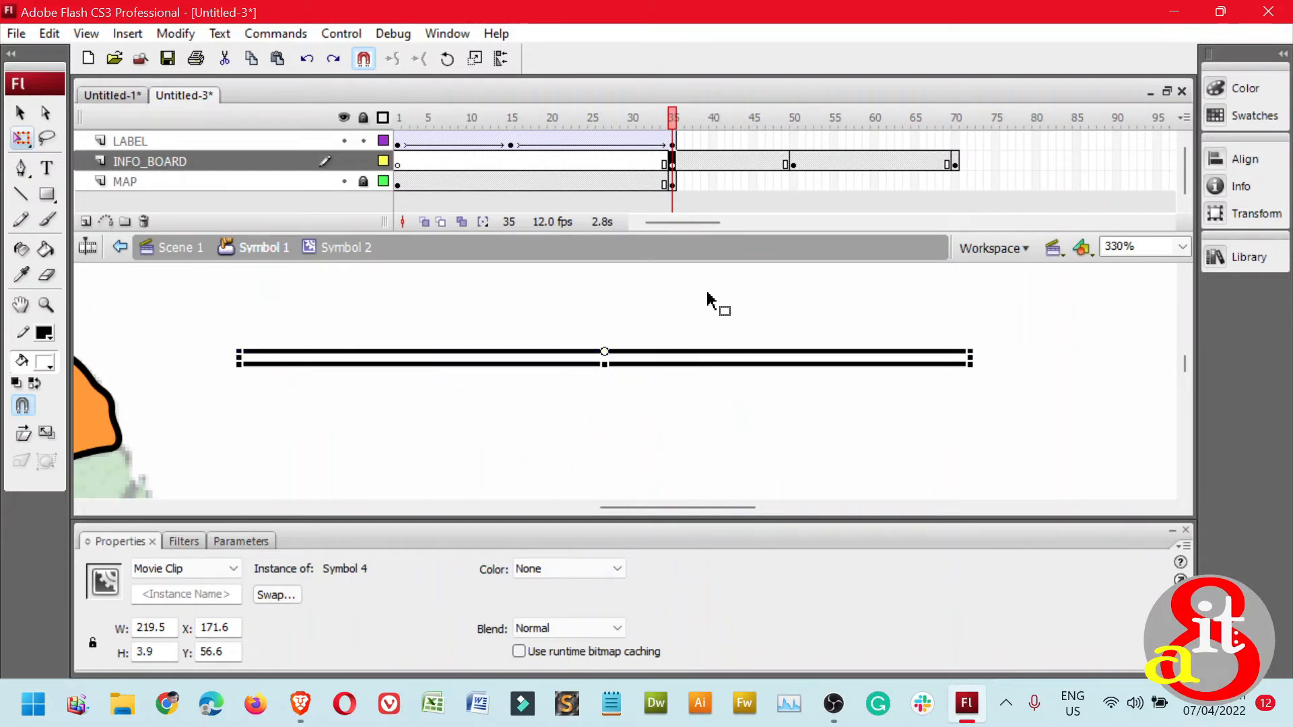
# Make the thin board strip at frame 35 fully transparent by setting its color effect to Alpha 0%
pyautogui.click(672, 166)
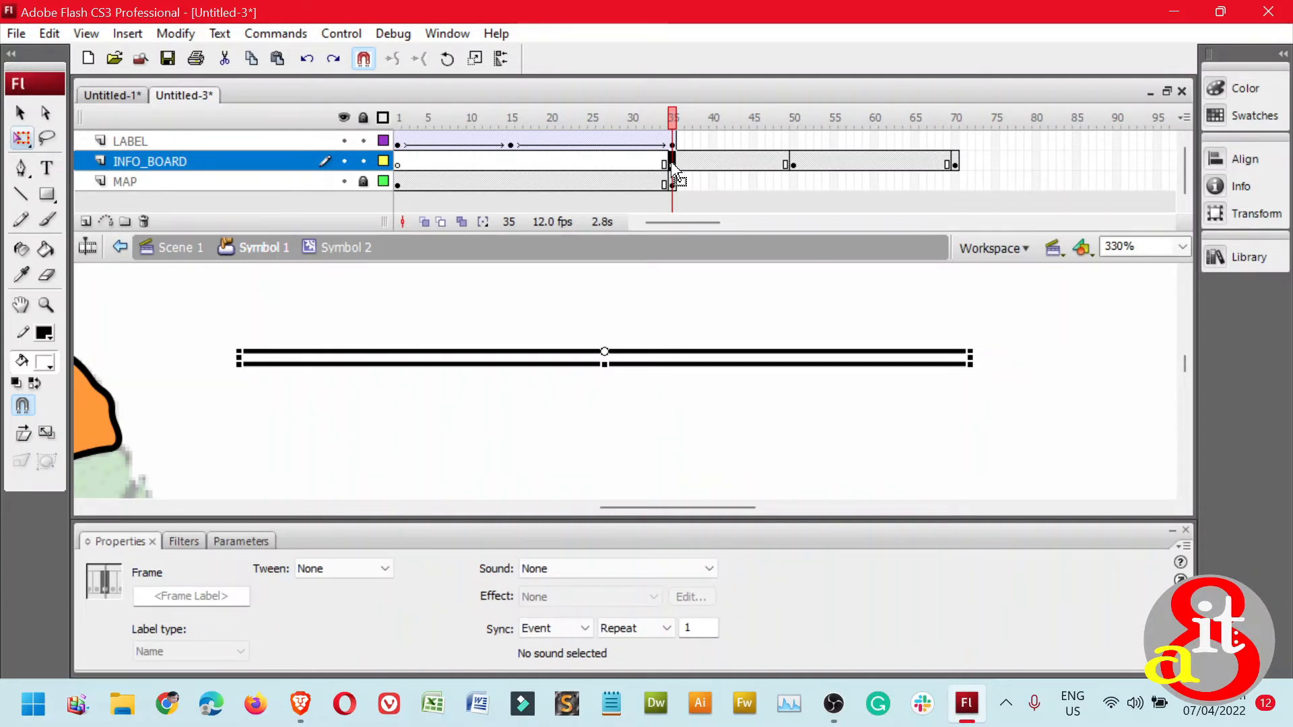
pyautogui.press('v')
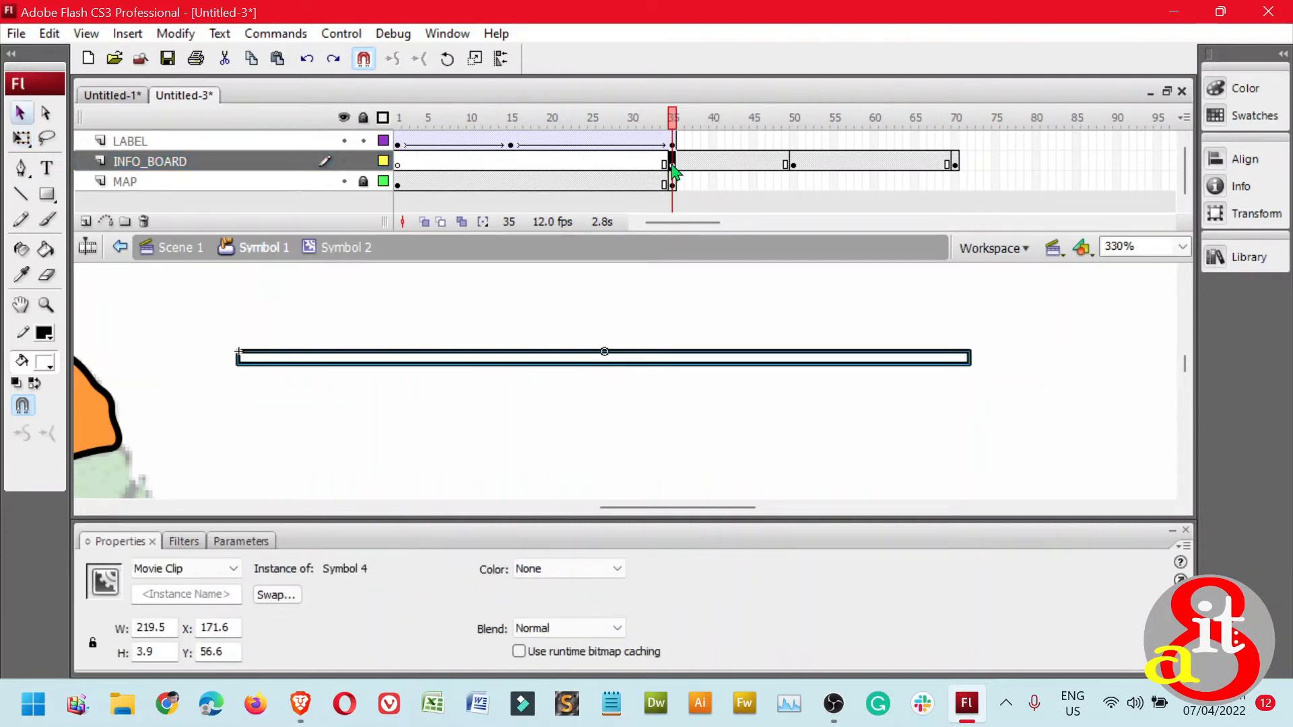
pyautogui.click(623, 578)
pyautogui.click(598, 626)
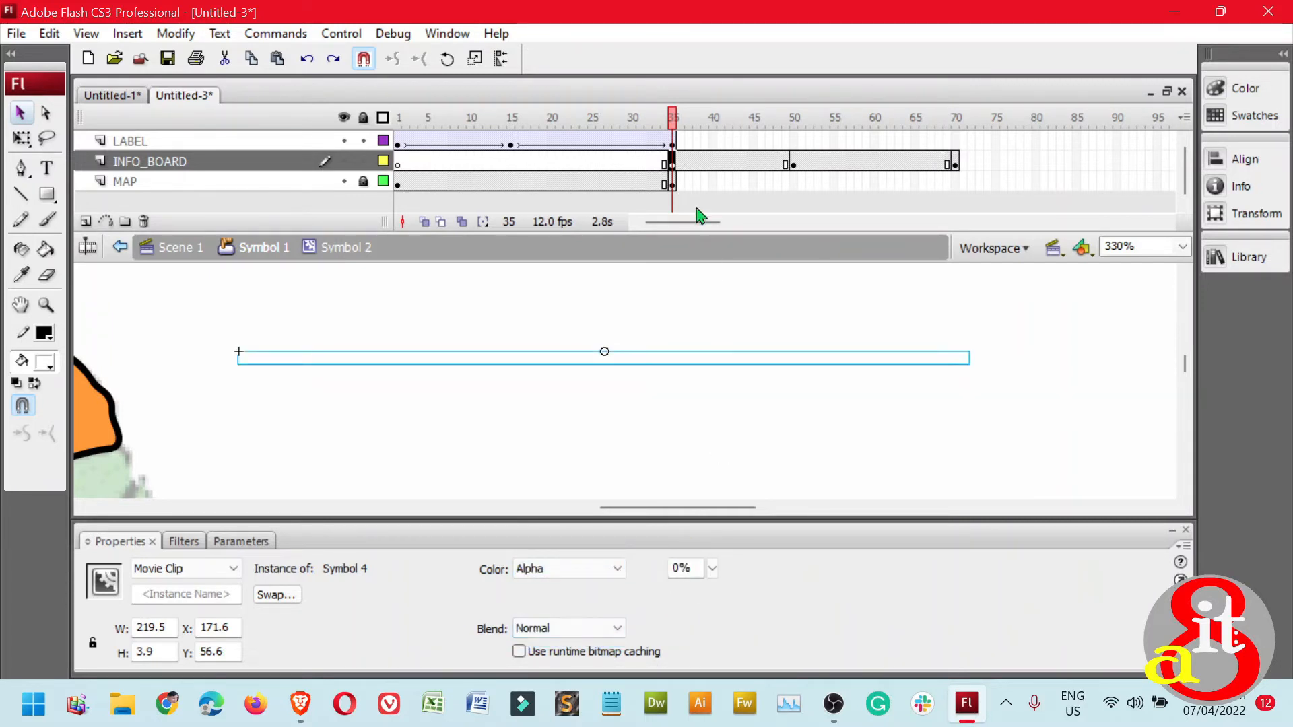
pyautogui.moveTo(680, 135); pyautogui.dragTo(792, 135)
# At frame 50 of the INFO_BOARD layer, squash the board upward to about 13 px high with Free Transform
pyautogui.click(793, 165)
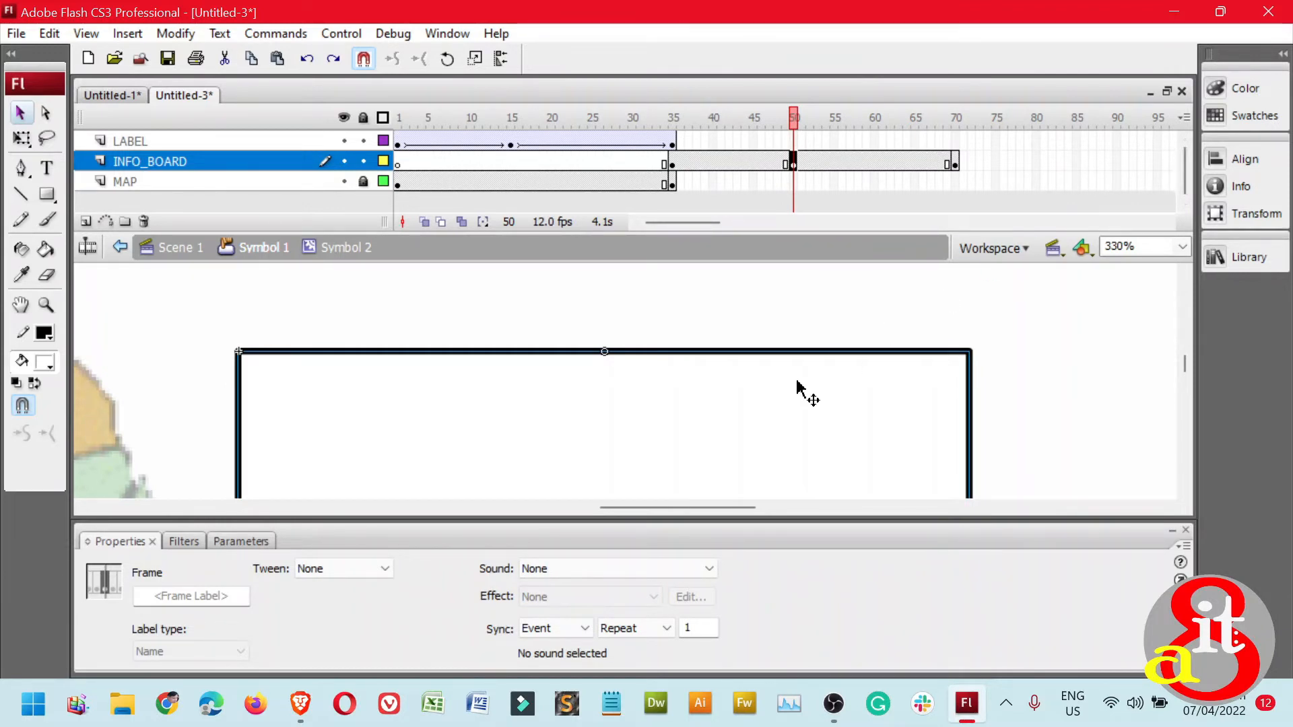
pyautogui.hotkey('ctrl', '-')
pyautogui.hotkey('ctrl', '-')
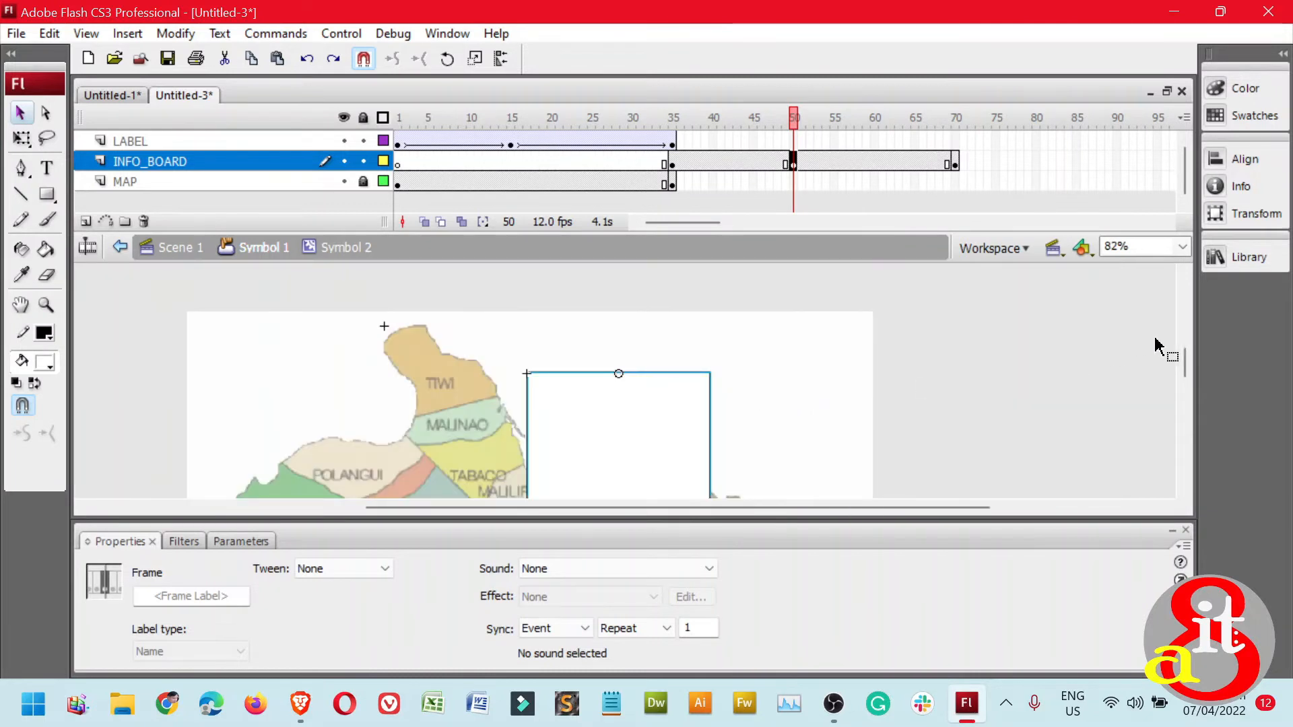
pyautogui.scroll(-3, 1185, 366)
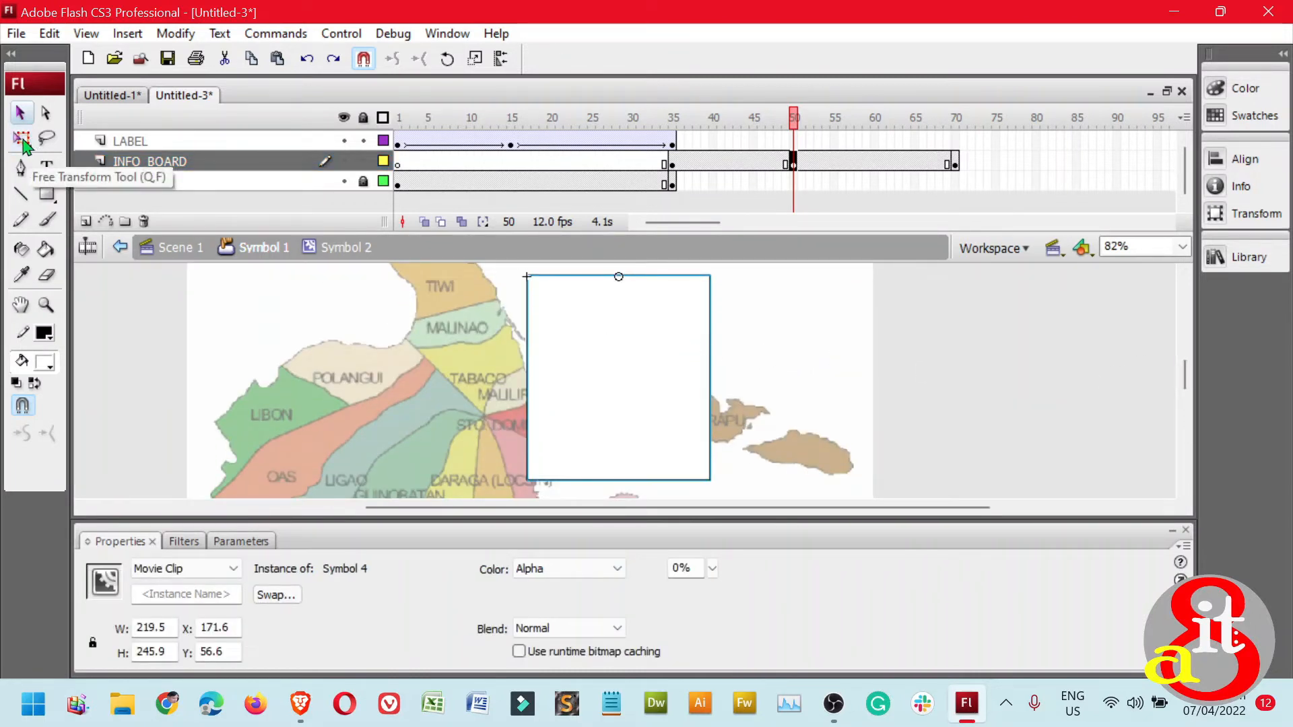
pyautogui.click(23, 141)
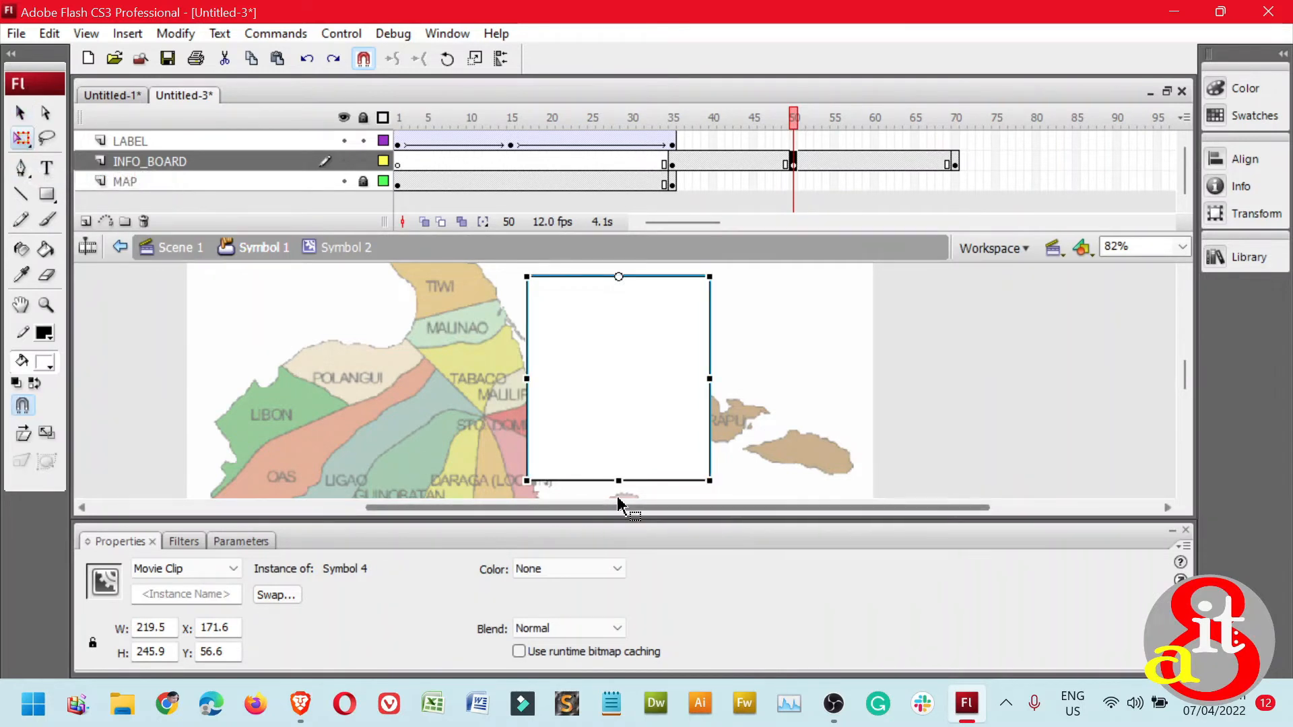
pyautogui.moveTo(619, 479); pyautogui.dragTo(620, 286)
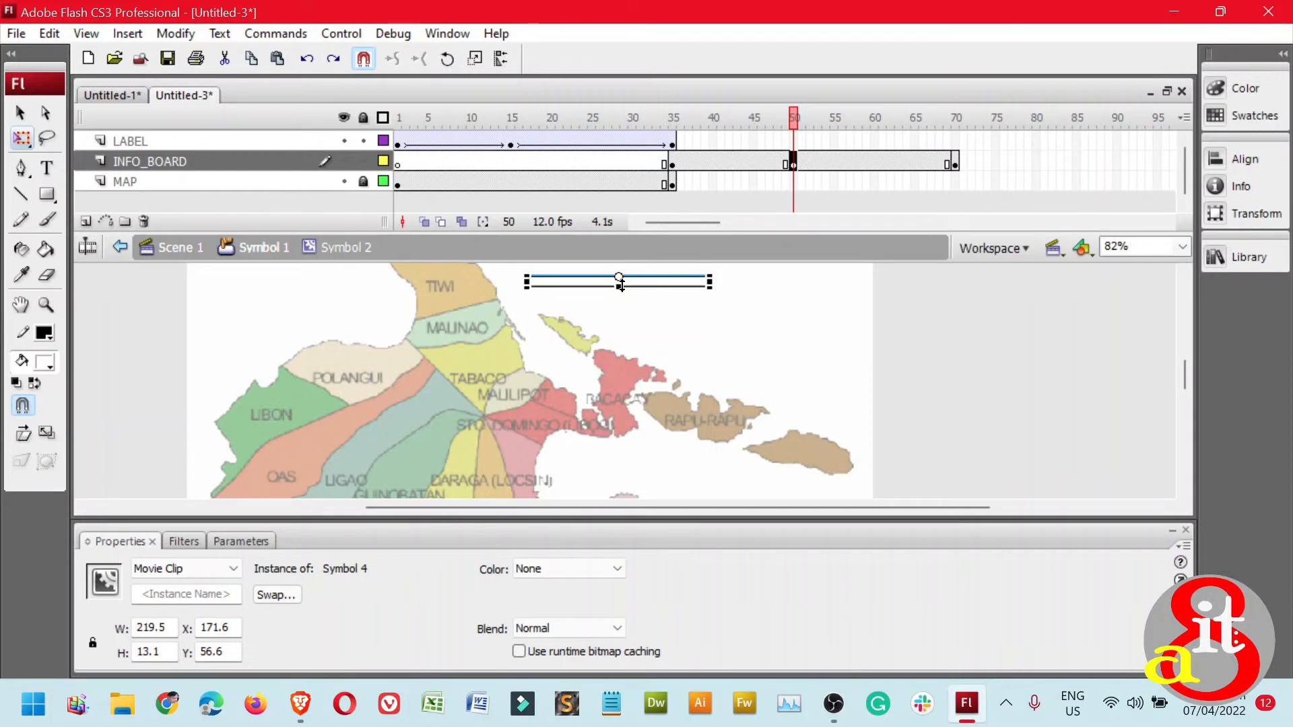
# Reduce the frame 50 strip to about 4.3 px high and compare it with the transparent strip at frame 35
pyautogui.click(701, 341)
pyautogui.hotkey('ctrl', '=')
pyautogui.click(972, 405)
pyautogui.hotkey('ctrl', '=')
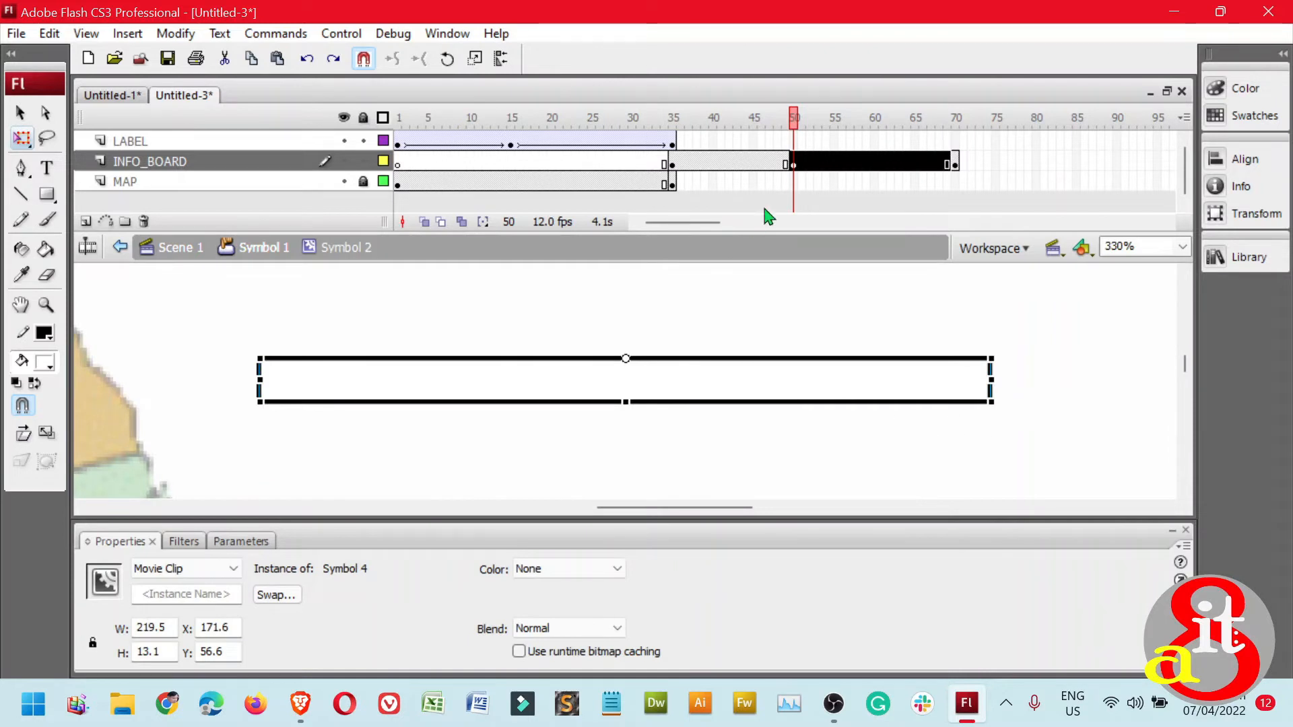
pyautogui.click(672, 166)
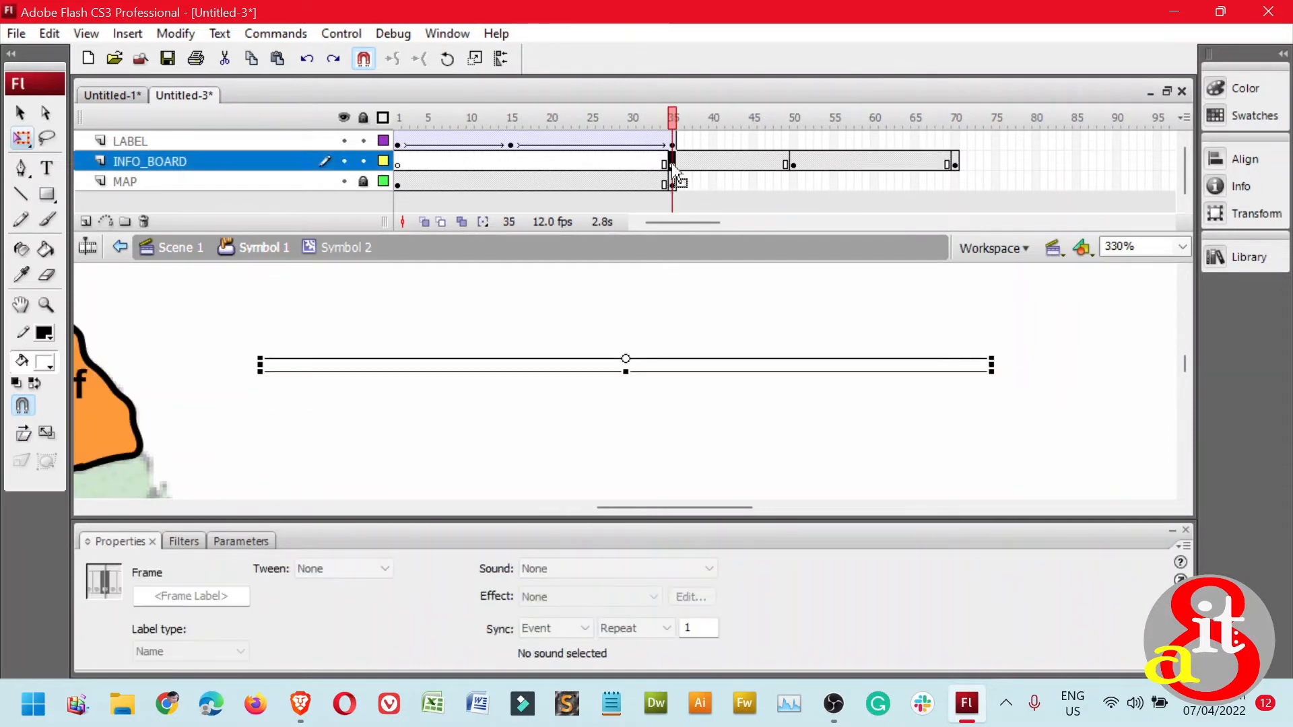
pyautogui.click(787, 164)
pyautogui.click(792, 164)
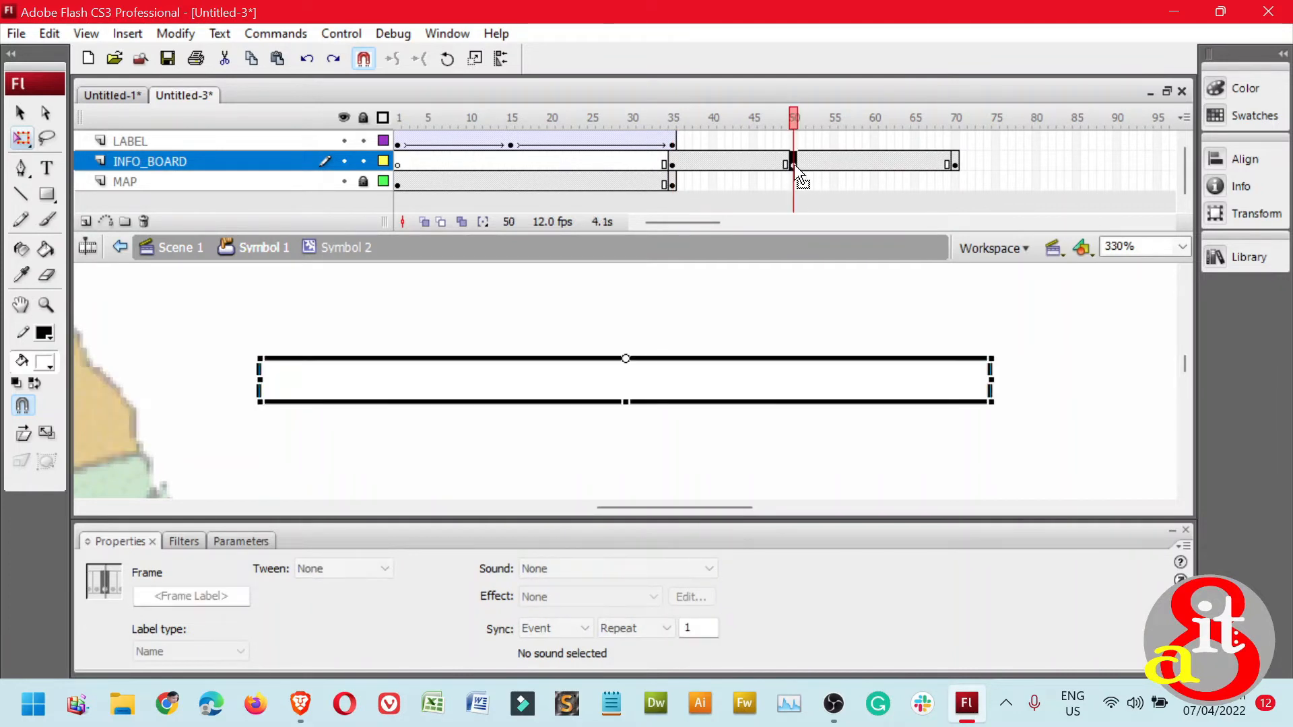
pyautogui.moveTo(626, 400); pyautogui.dragTo(630, 373)
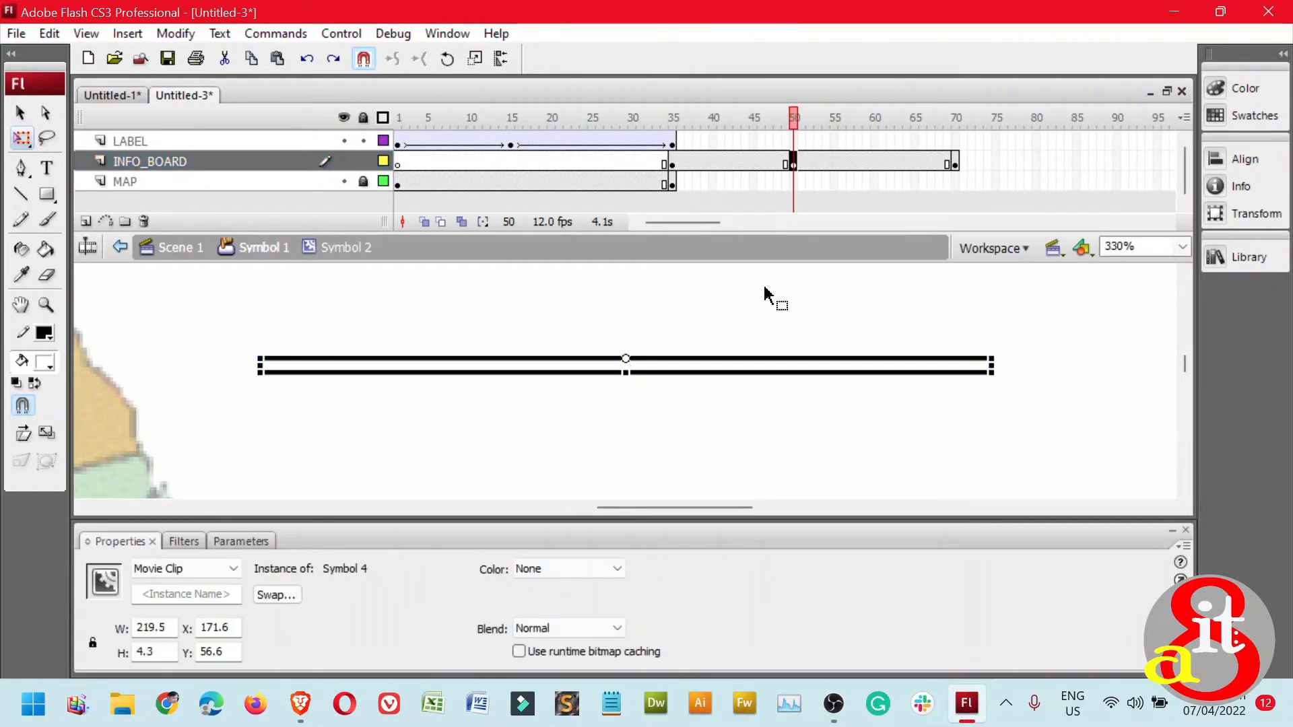
pyautogui.click(674, 163)
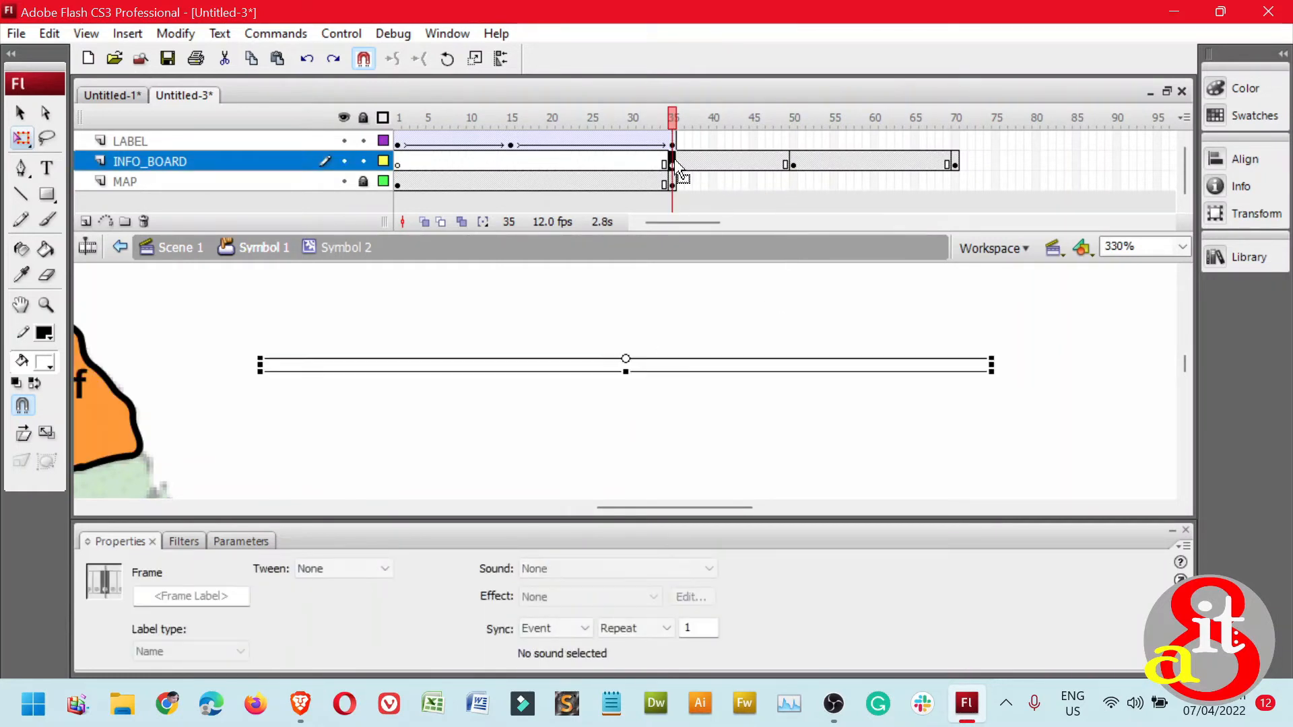
pyautogui.click(793, 164)
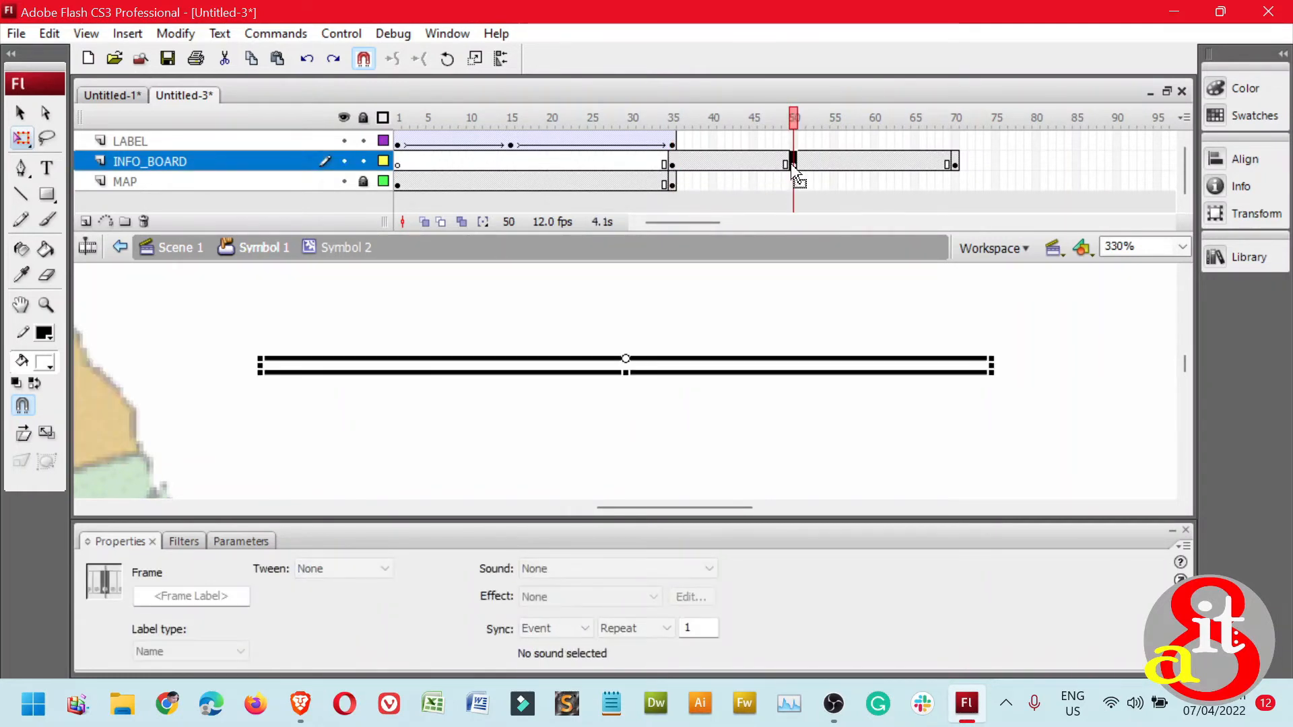
# Create motion tweens on the INFO_BOARD layer across frames 35 to 70
pyautogui.click(673, 164)
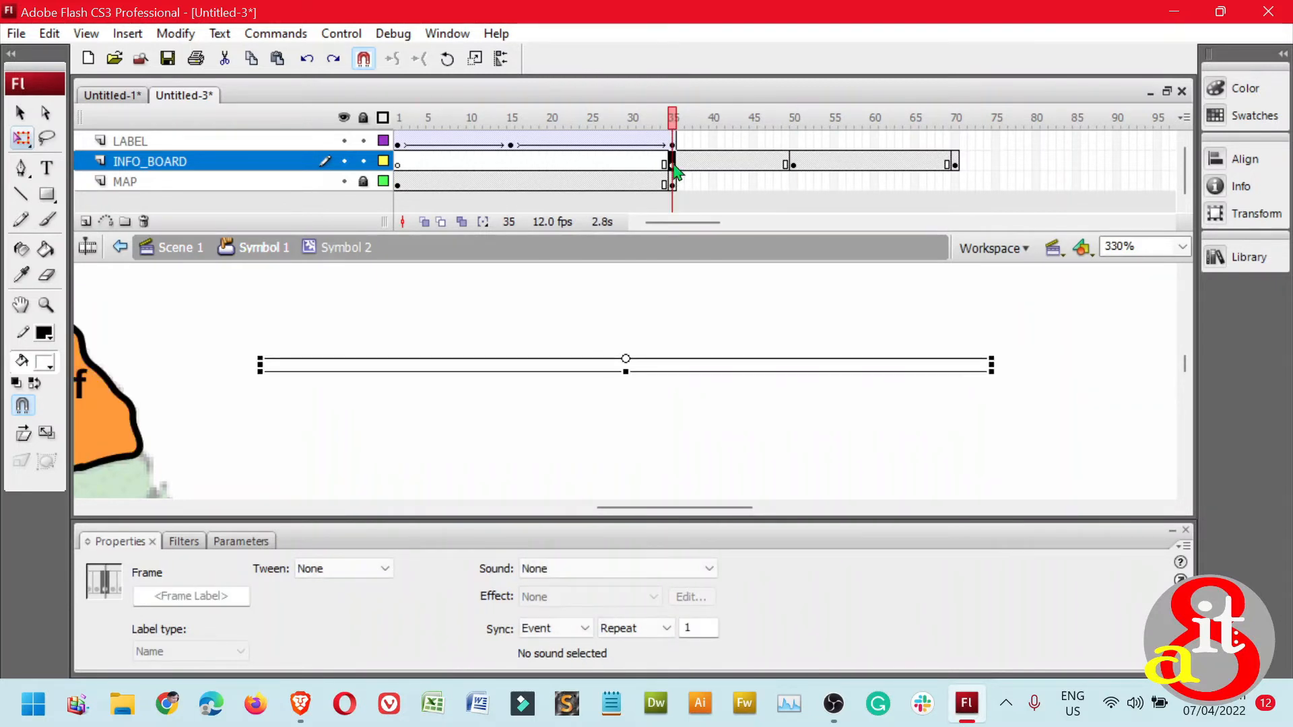
pyautogui.keyDown('shift'); pyautogui.click(957, 165); pyautogui.keyUp('shift')
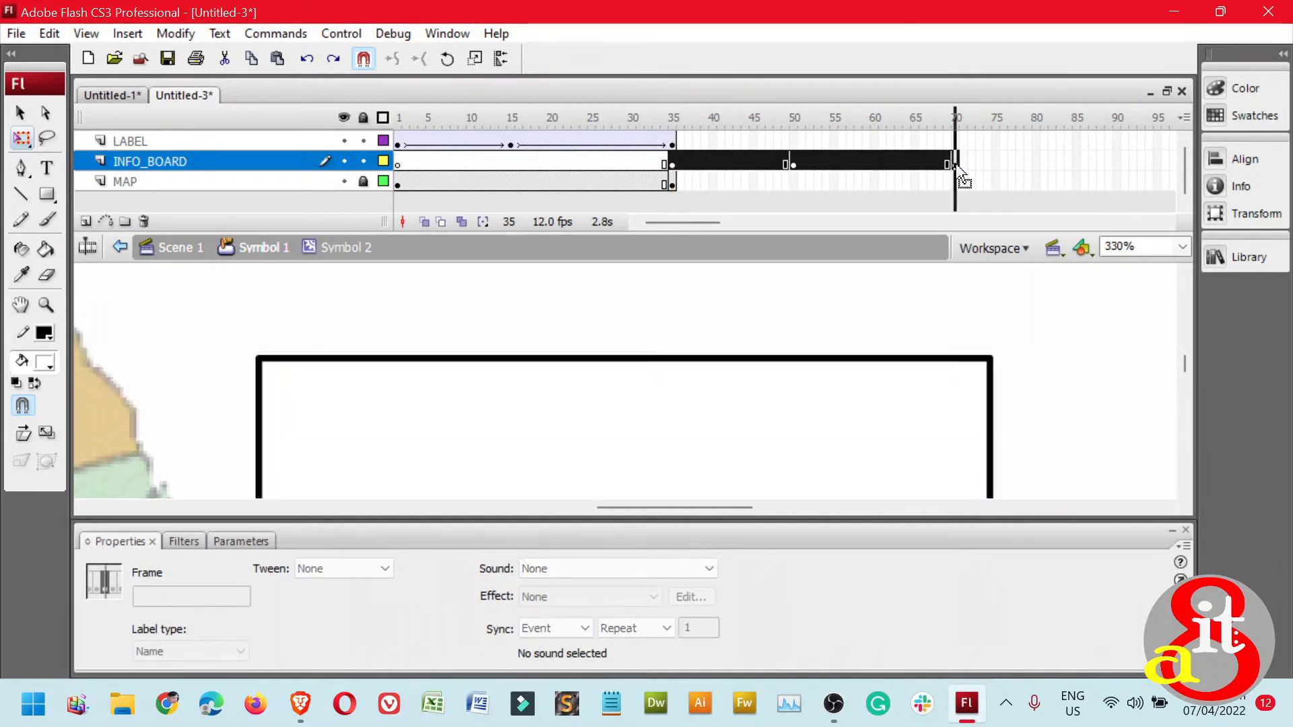
pyautogui.rightClick(750, 163)
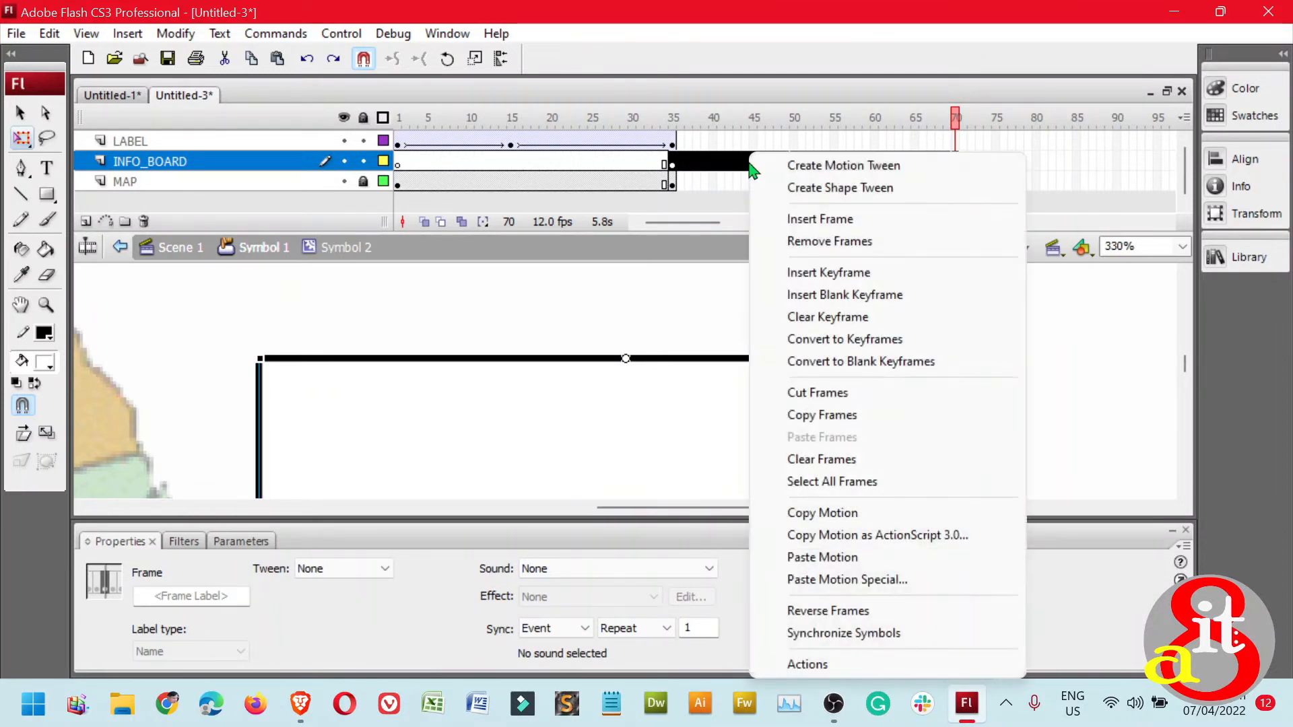
pyautogui.click(850, 172)
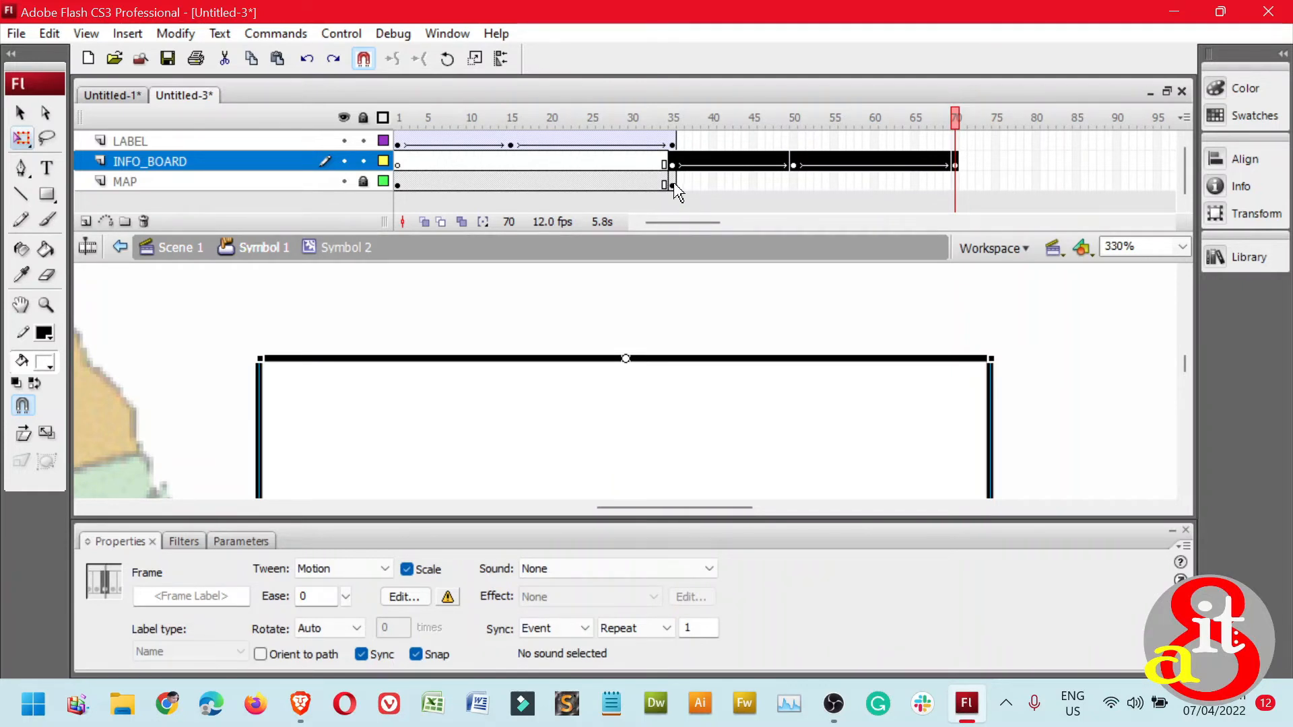
# Extend the MAP layer by moving its frame 35 keyframe to frame 70
pyautogui.moveTo(677, 187); pyautogui.dragTo(757, 195)
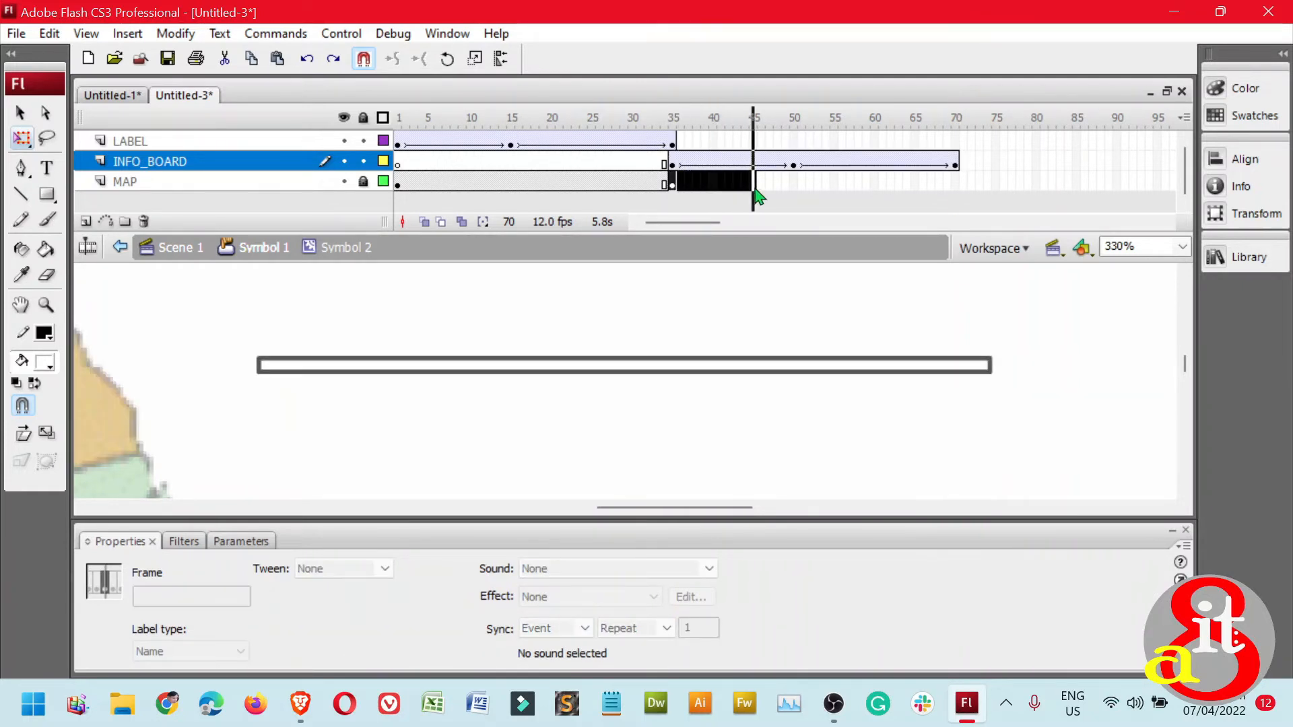
pyautogui.hotkey('shift', 'F5')
pyautogui.click(673, 188)
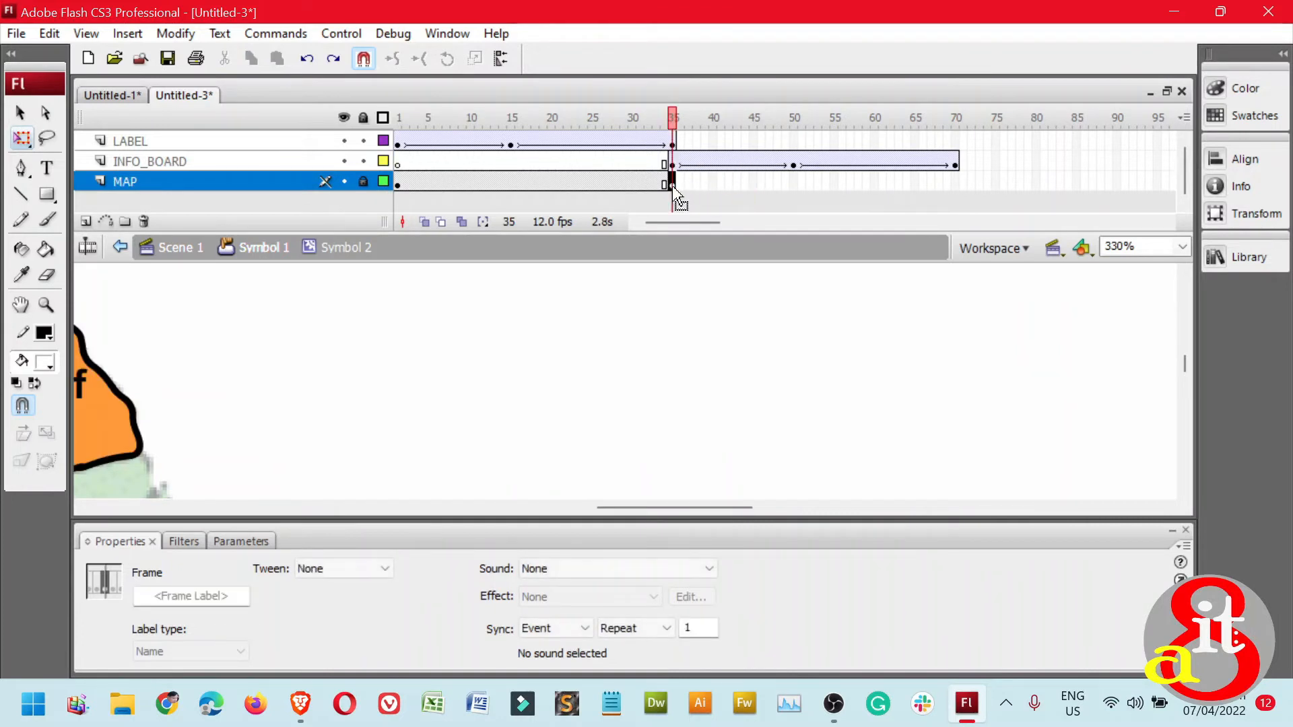
pyautogui.moveTo(674, 192); pyautogui.dragTo(956, 186)
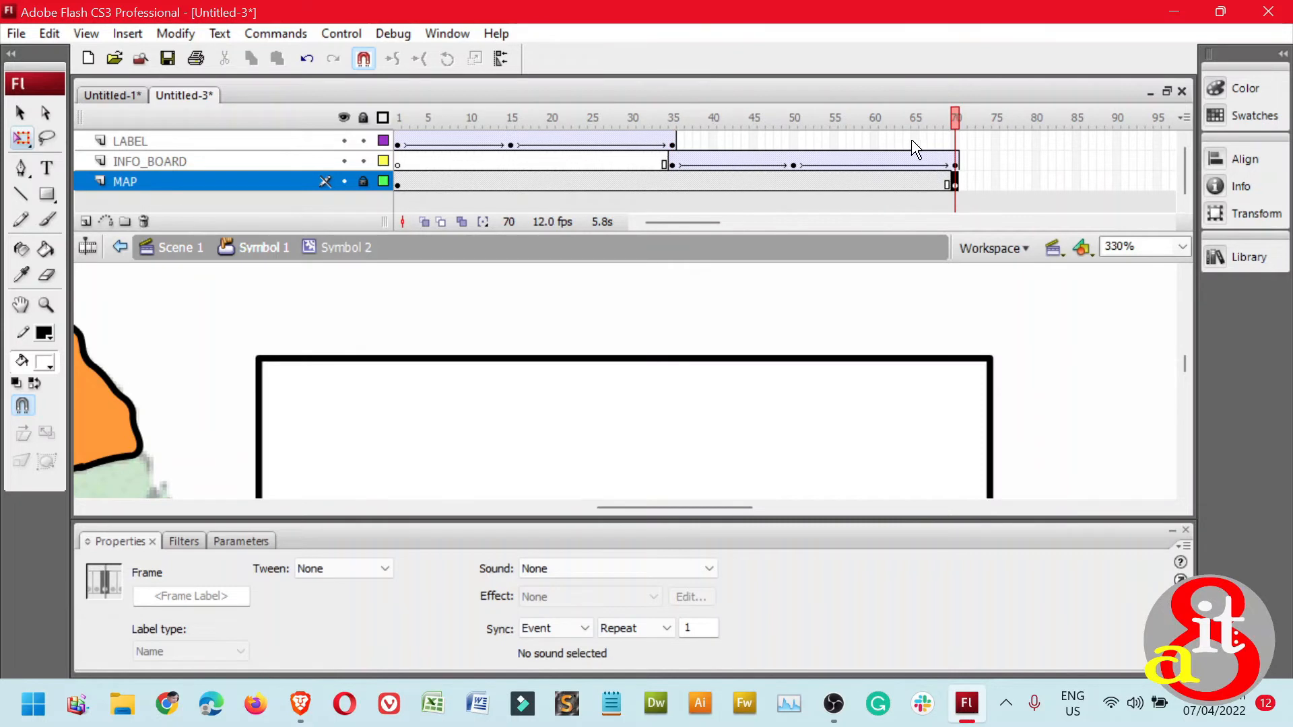
# Insert a keyframe at frame 70 of the LABEL layer
pyautogui.click(955, 143)
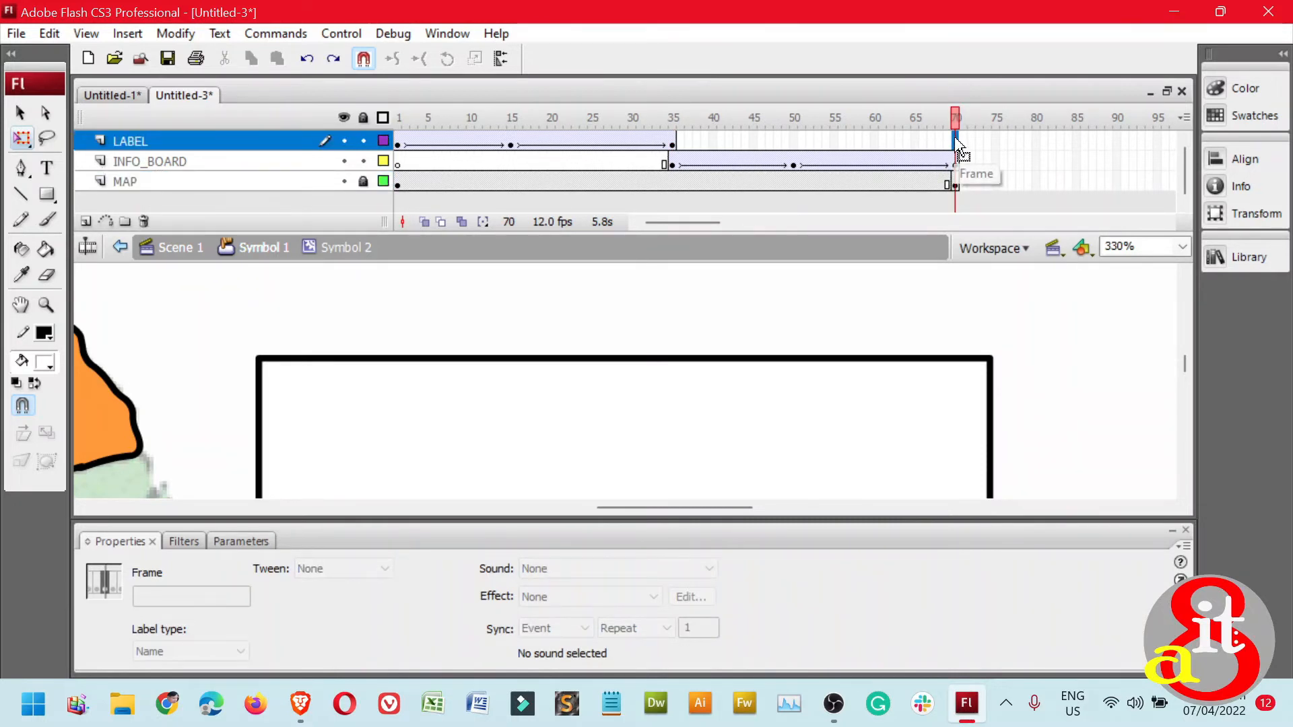
pyautogui.rightClick(958, 143)
pyautogui.click(1041, 262)
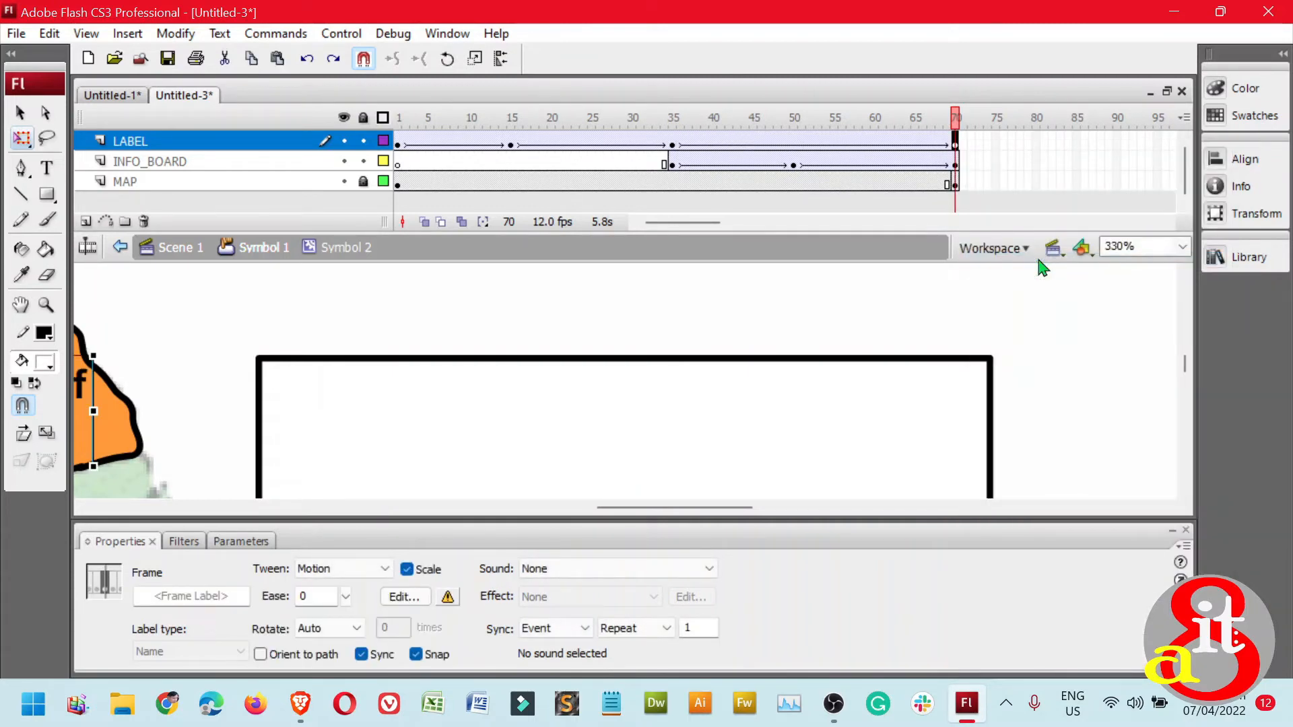
# Test the movie in a maximized preview scaled with Show All, and check the rollover animation on the Tiwi region
pyautogui.hotkey('ctrl', 'Return')
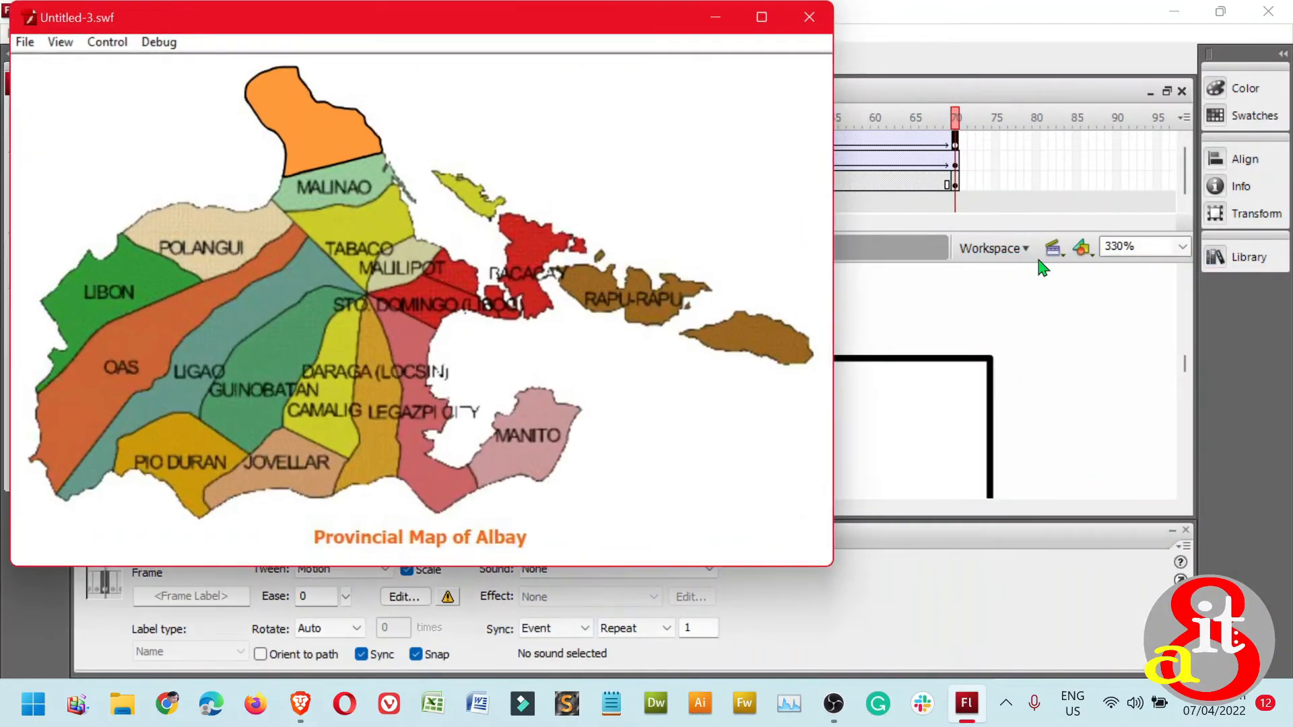
pyautogui.click(763, 16)
pyautogui.rightClick(859, 125)
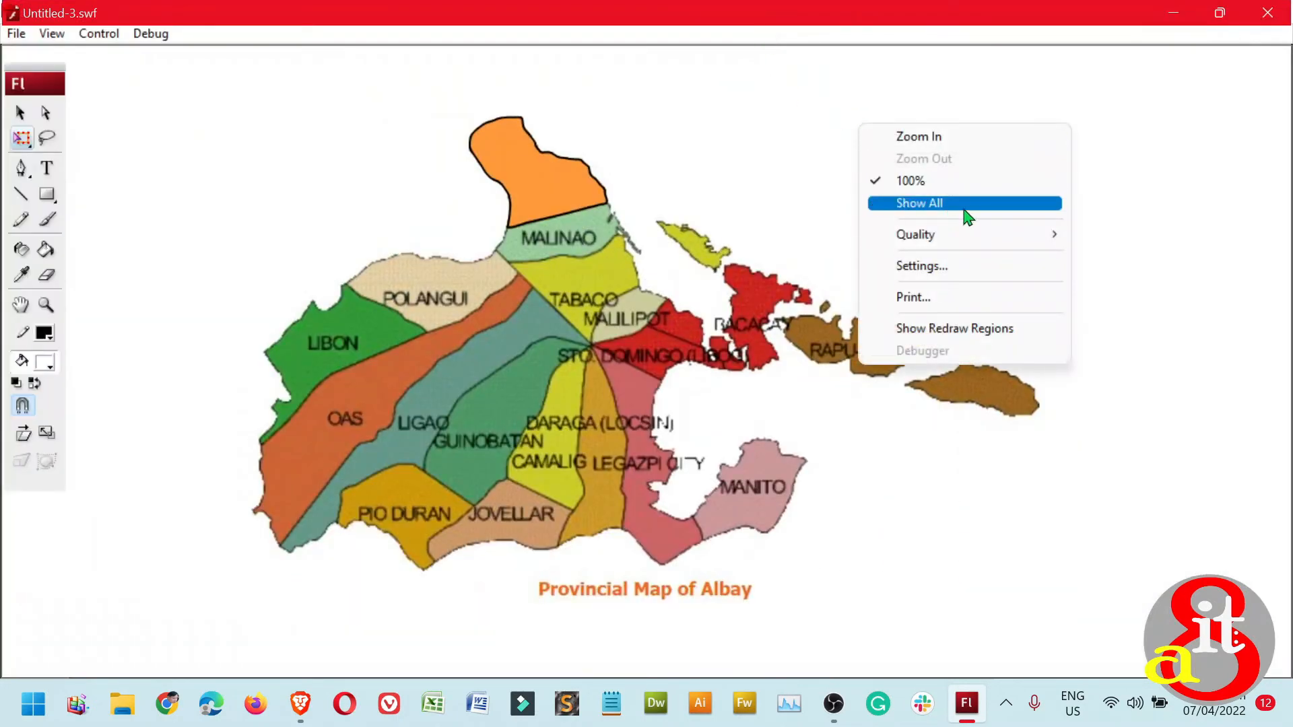
pyautogui.click(968, 216)
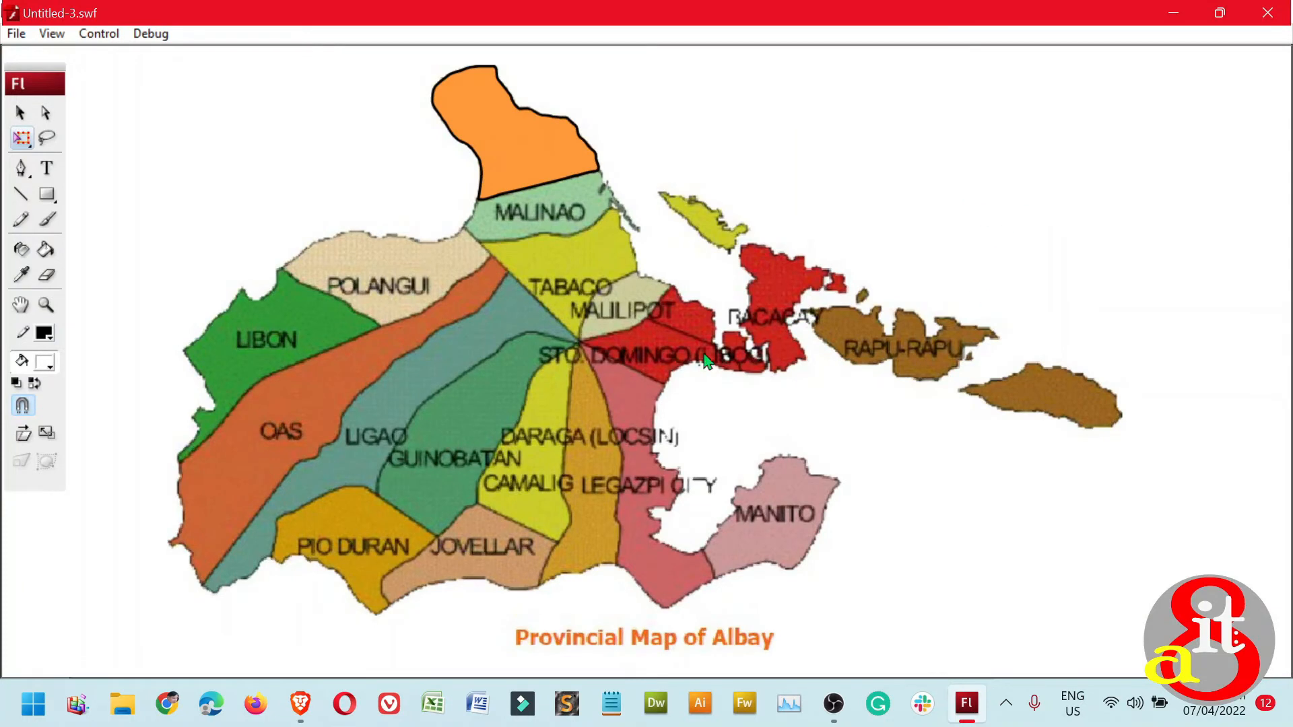
pyautogui.moveTo(497, 192)
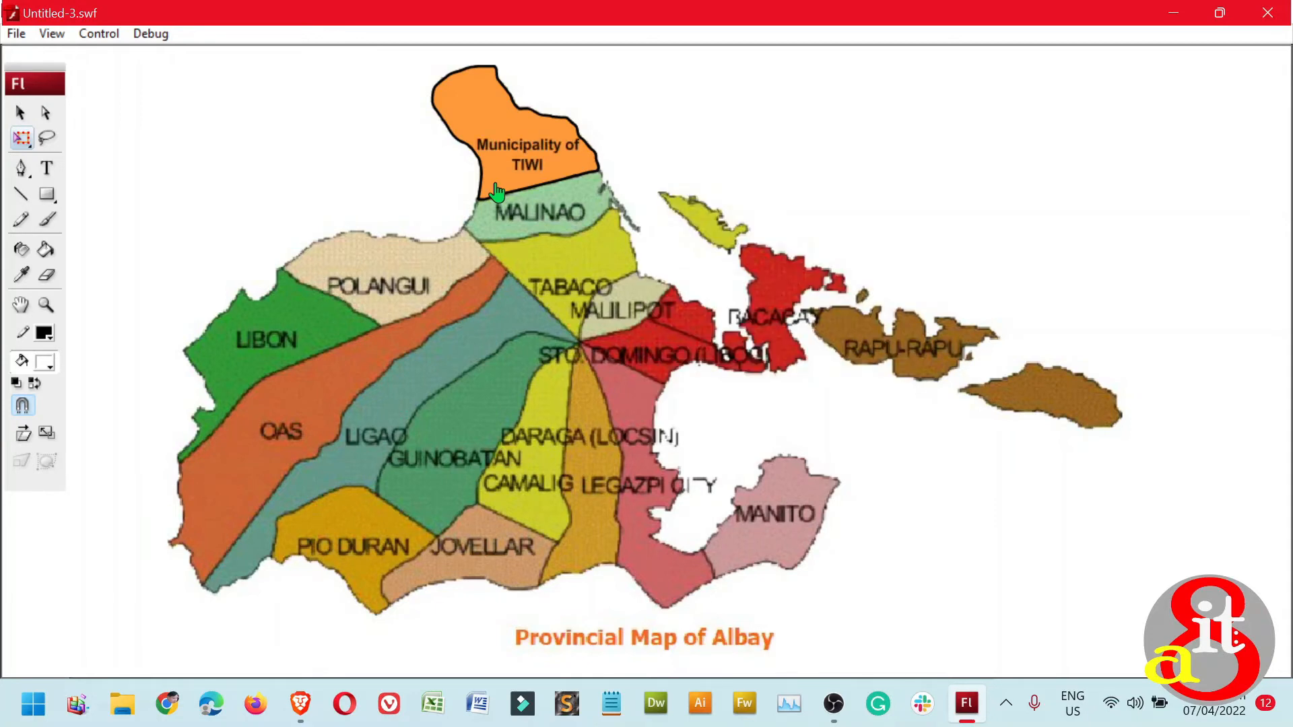
# Close the movie preview and set the document's frame rate to 20 fps
pyautogui.click(1270, 20)
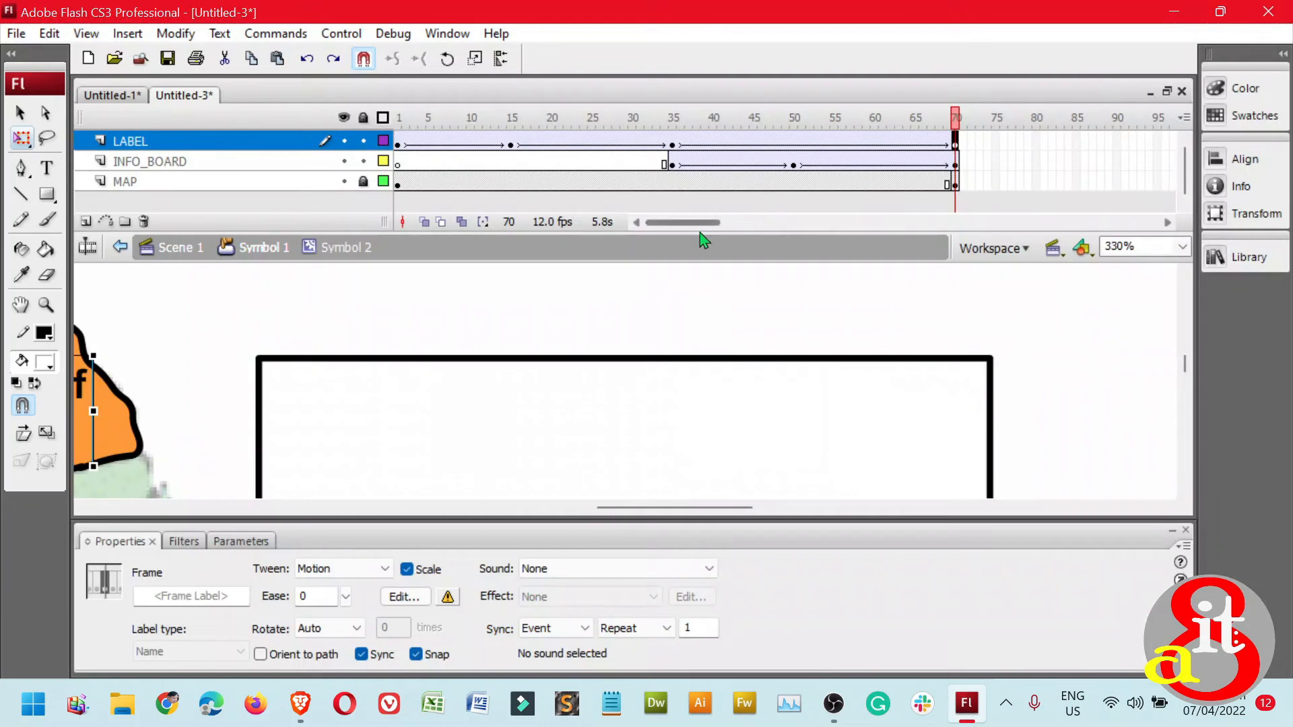
pyautogui.click(1060, 403)
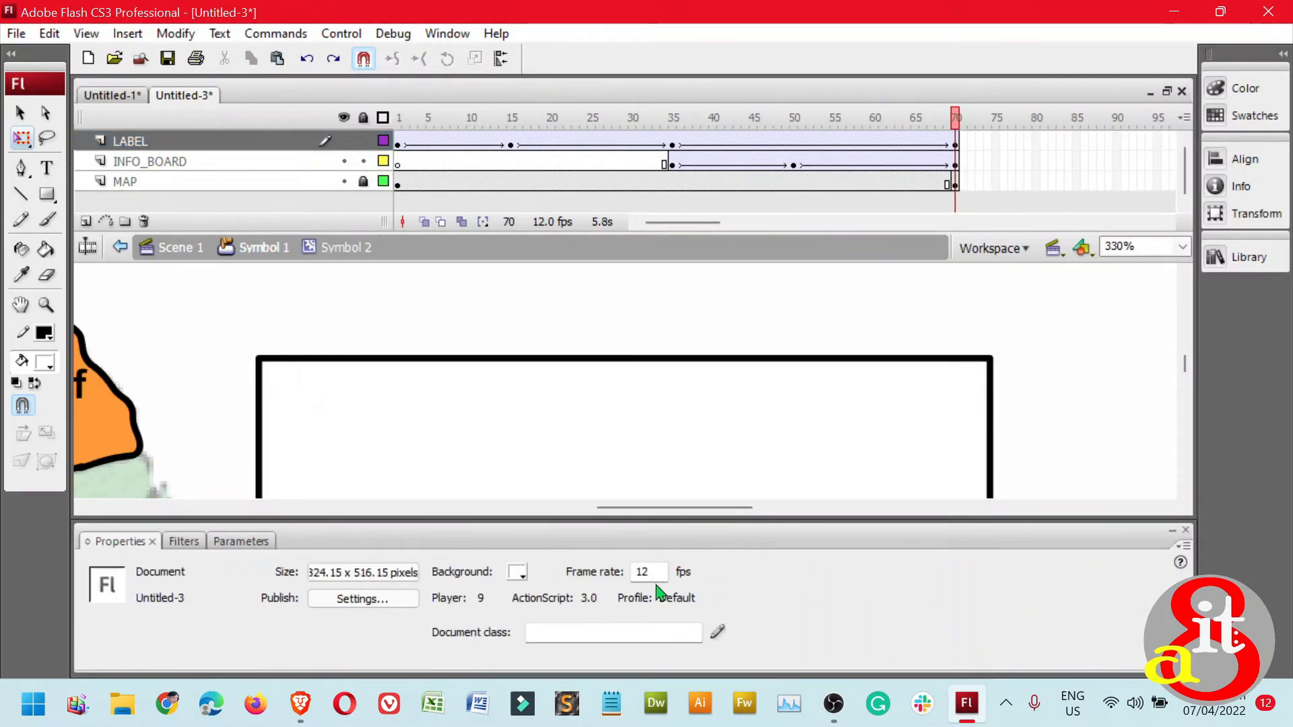
pyautogui.moveTo(655, 575); pyautogui.dragTo(614, 578)
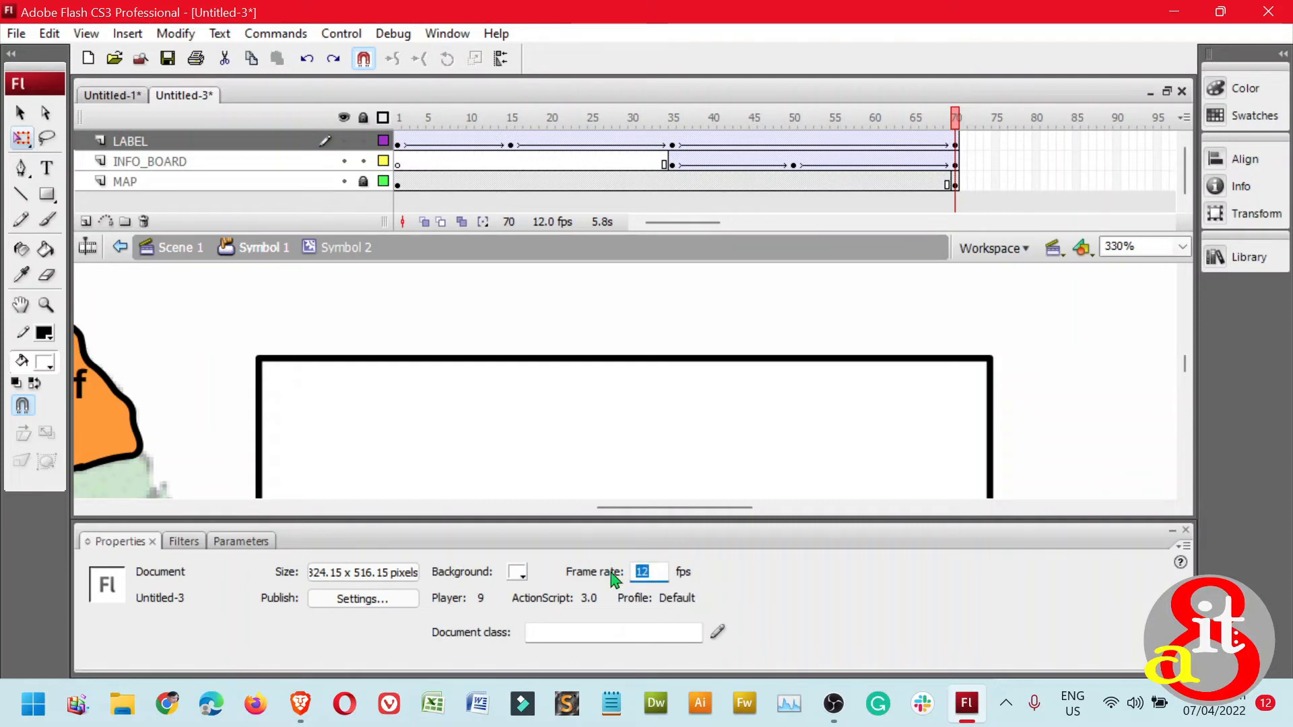
pyautogui.write('20')
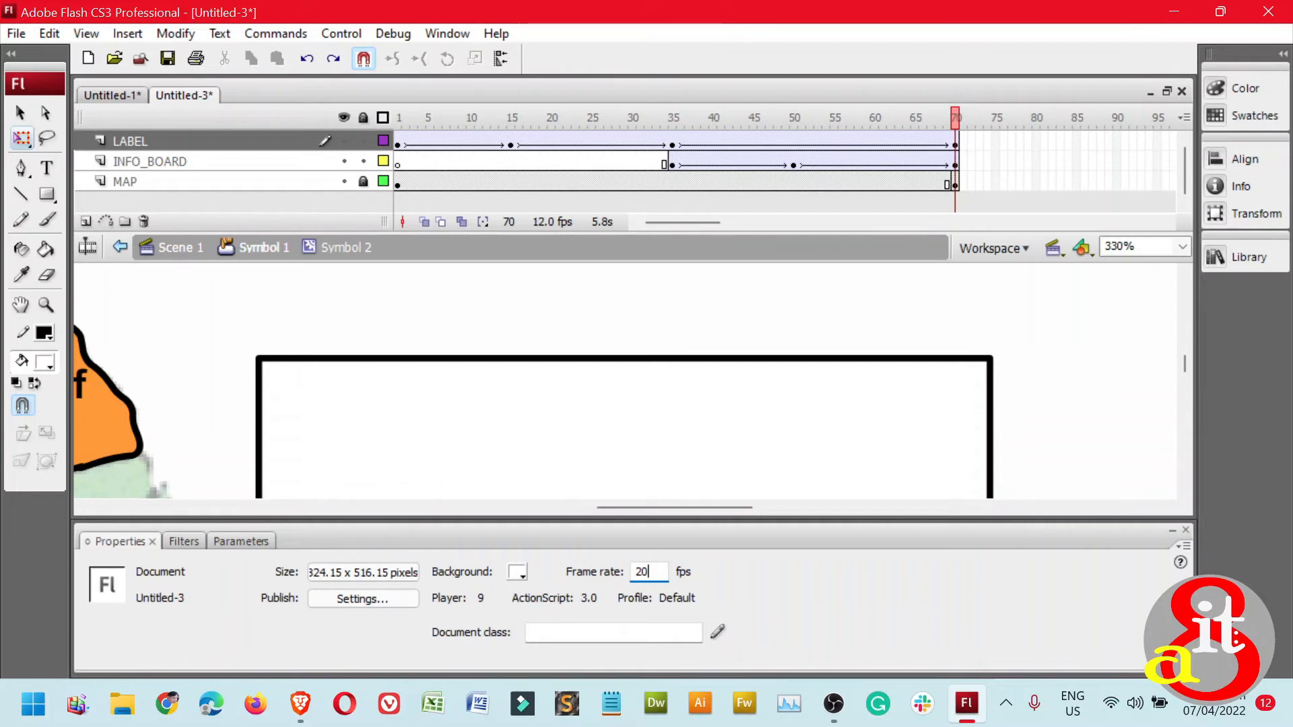
pyautogui.press('Return')
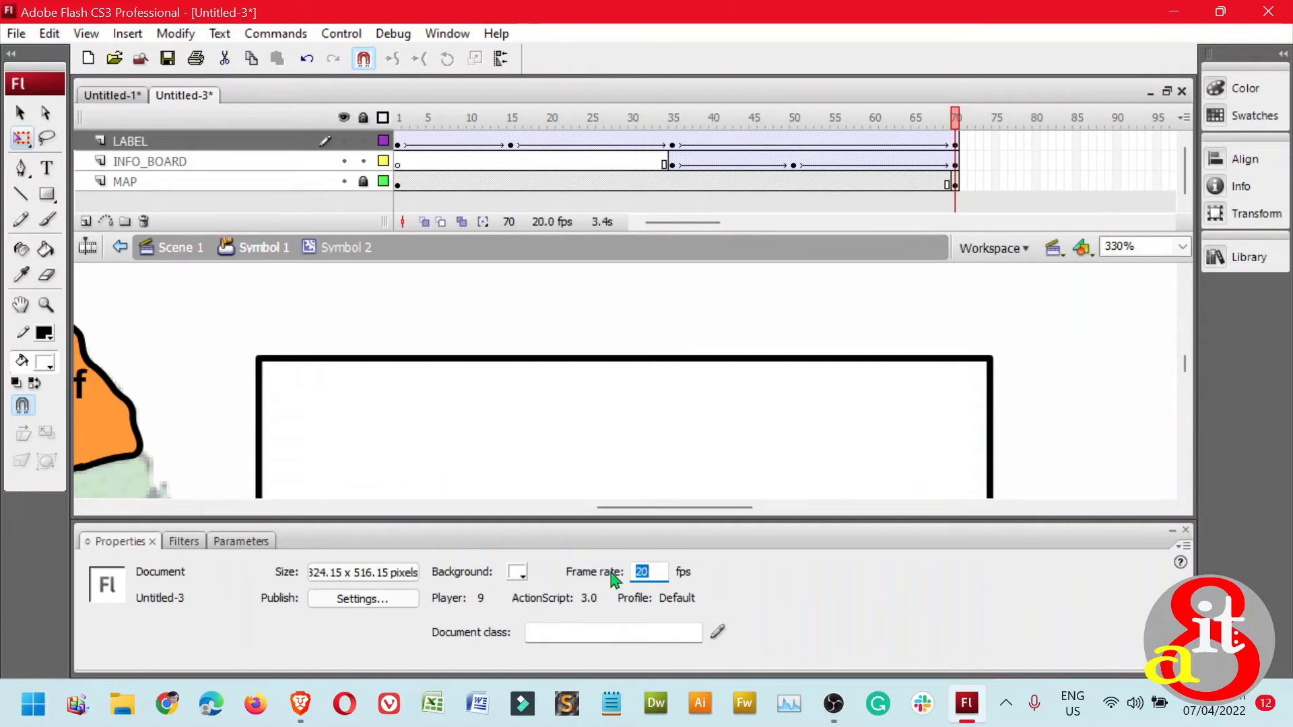
# Insert keyframes at frame 85 on the LABEL, INFO_BOARD and MAP layers
pyautogui.moveTo(697, 232); pyautogui.dragTo(725, 230)
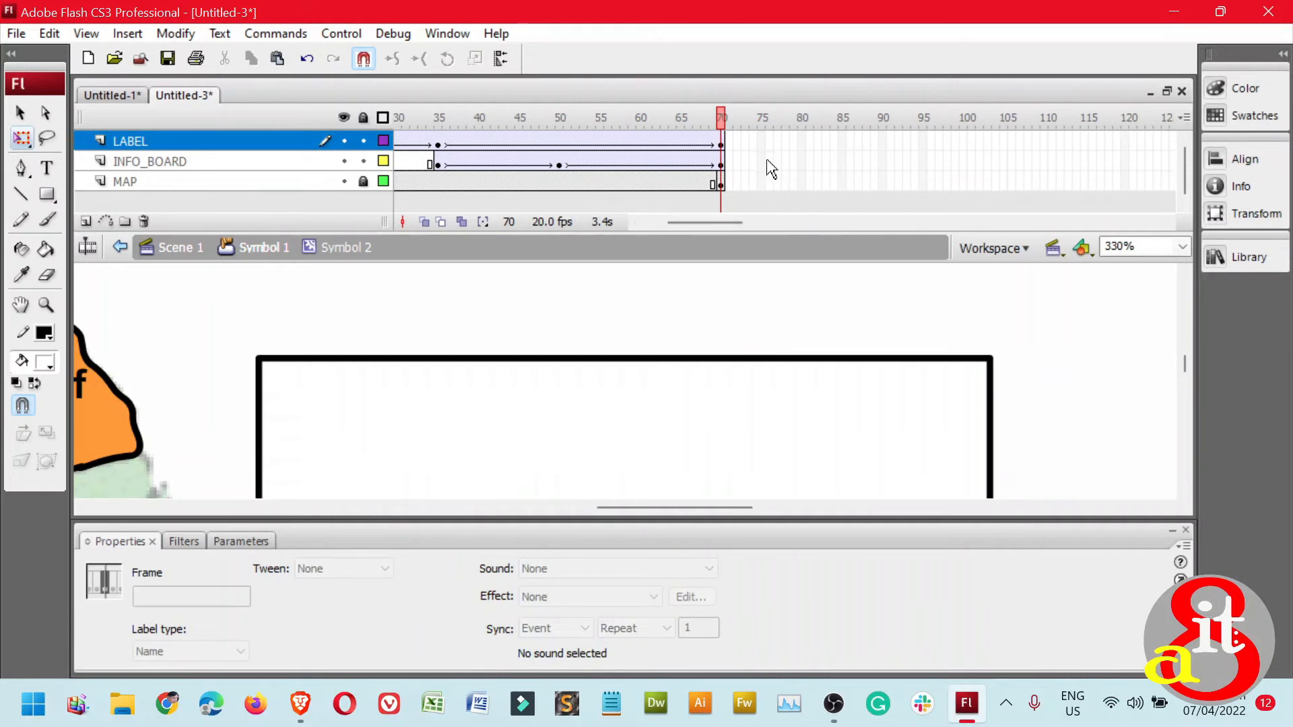
pyautogui.moveTo(844, 143); pyautogui.dragTo(843, 186)
pyautogui.rightClick(842, 165)
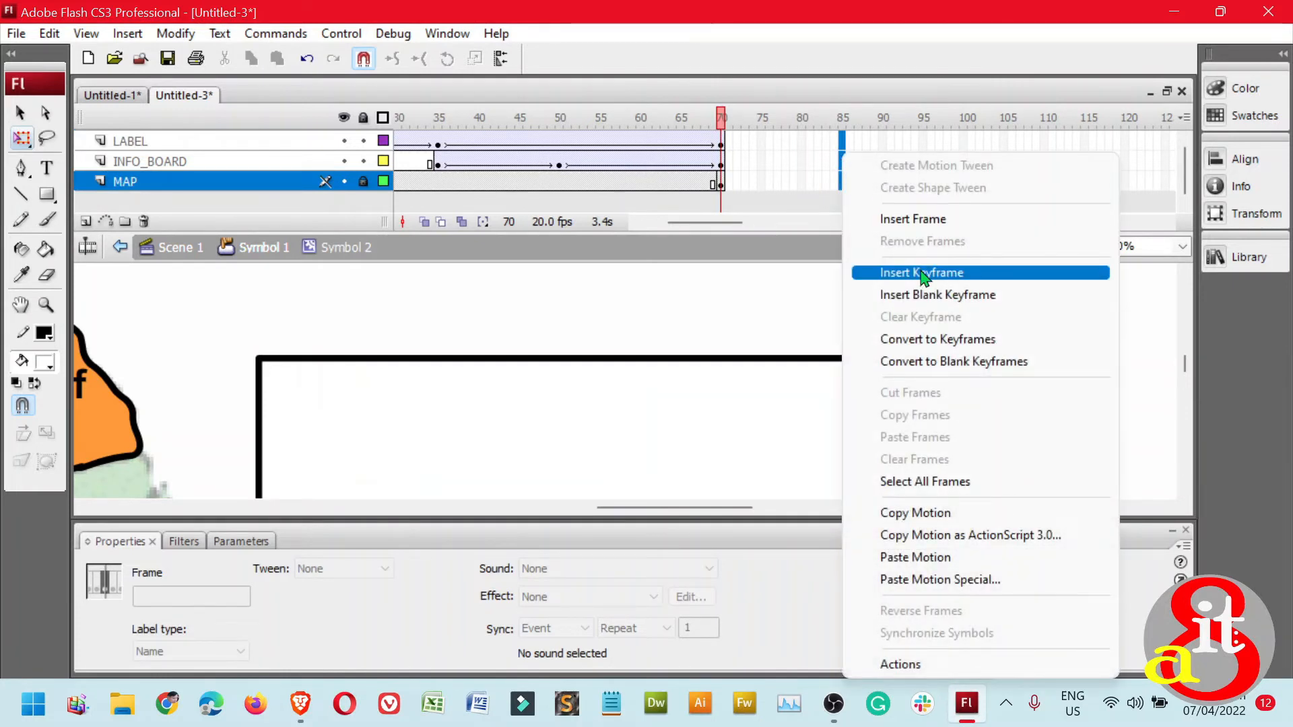
pyautogui.click(920, 273)
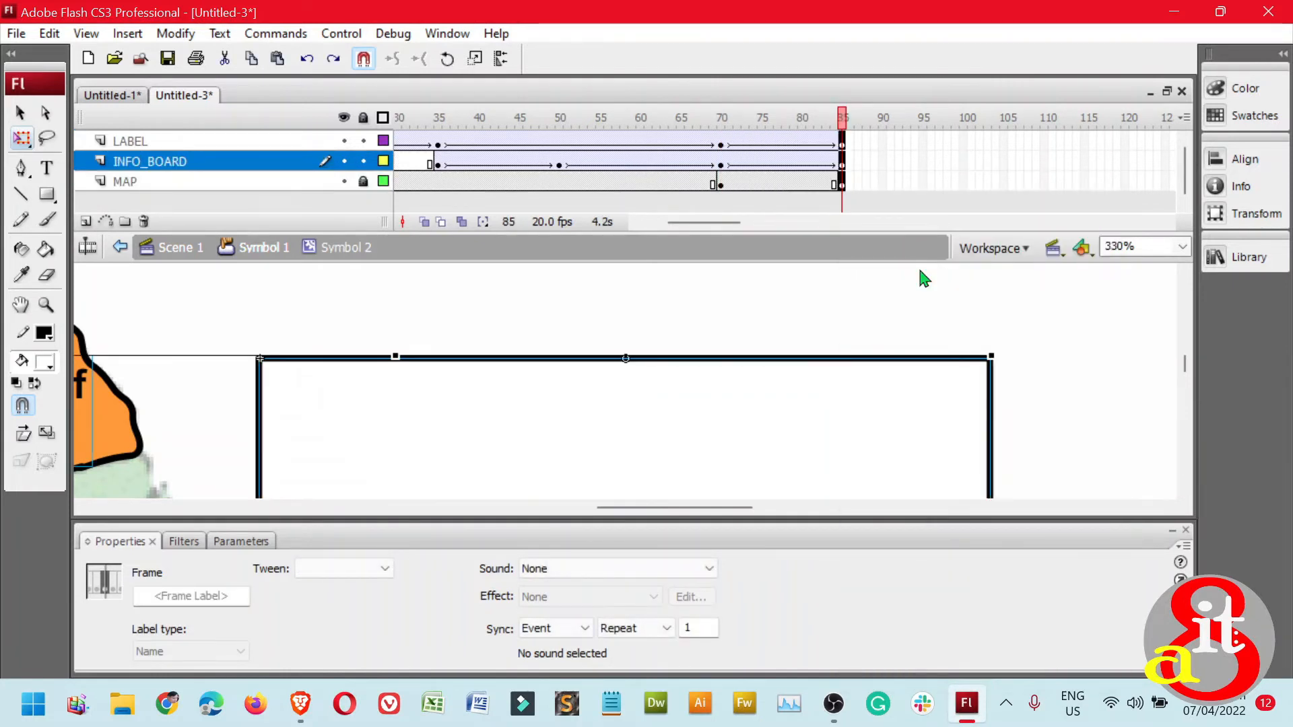
# Test the movie in a maximized preview scaled with Show All, checking the information board's animation when rolling over Tiwi
pyautogui.hotkey('ctrl', 'Return')
pyautogui.click(763, 17)
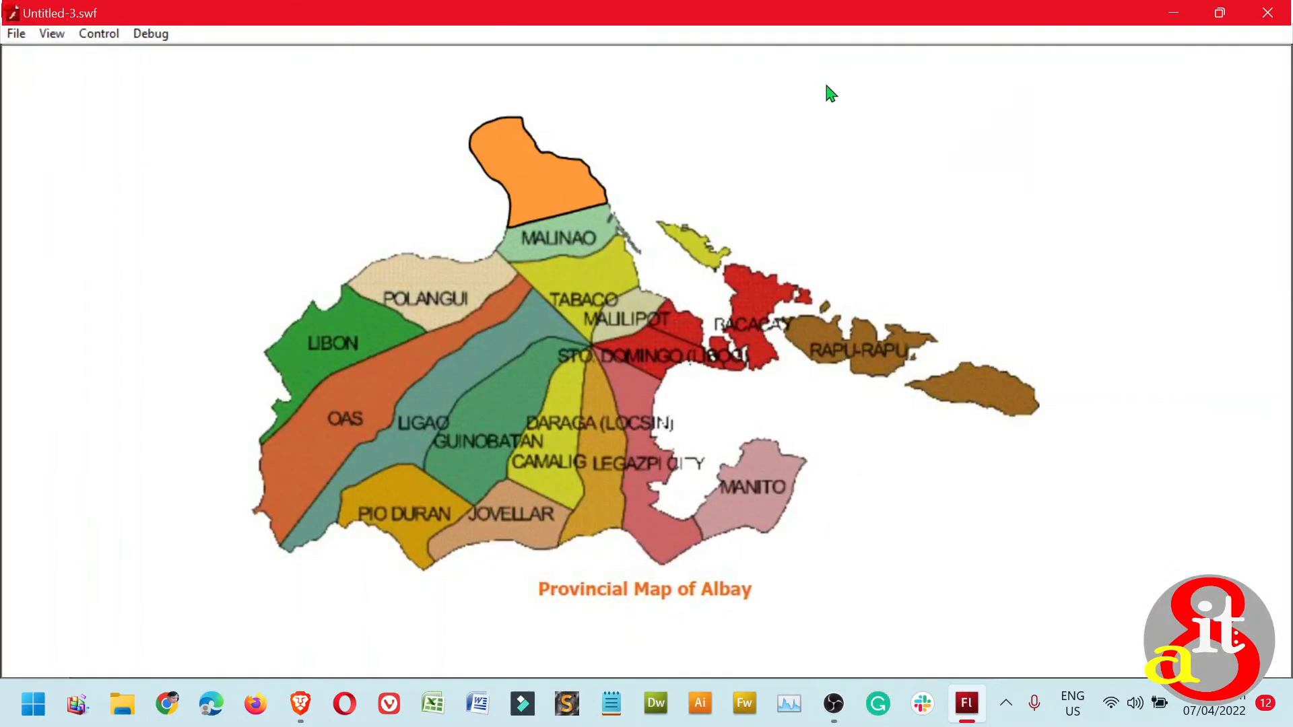
pyautogui.rightClick(828, 91)
pyautogui.click(882, 167)
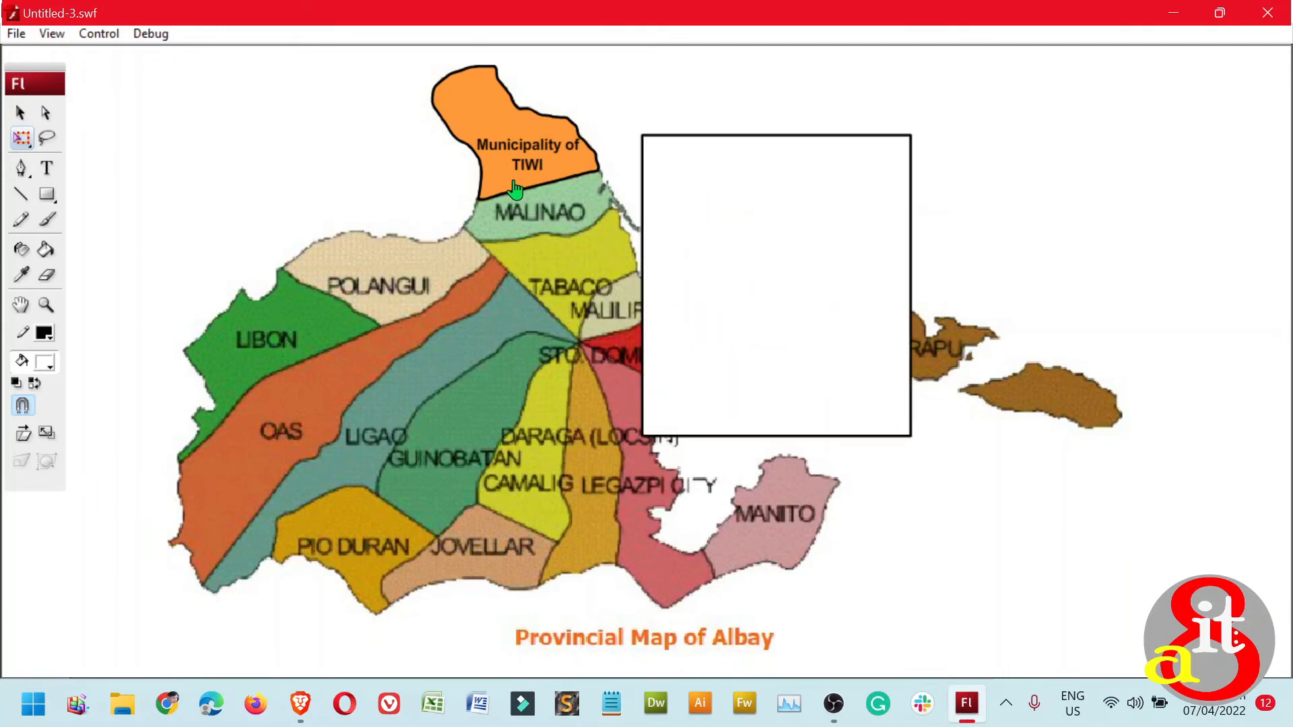
pyautogui.click(1268, 13)
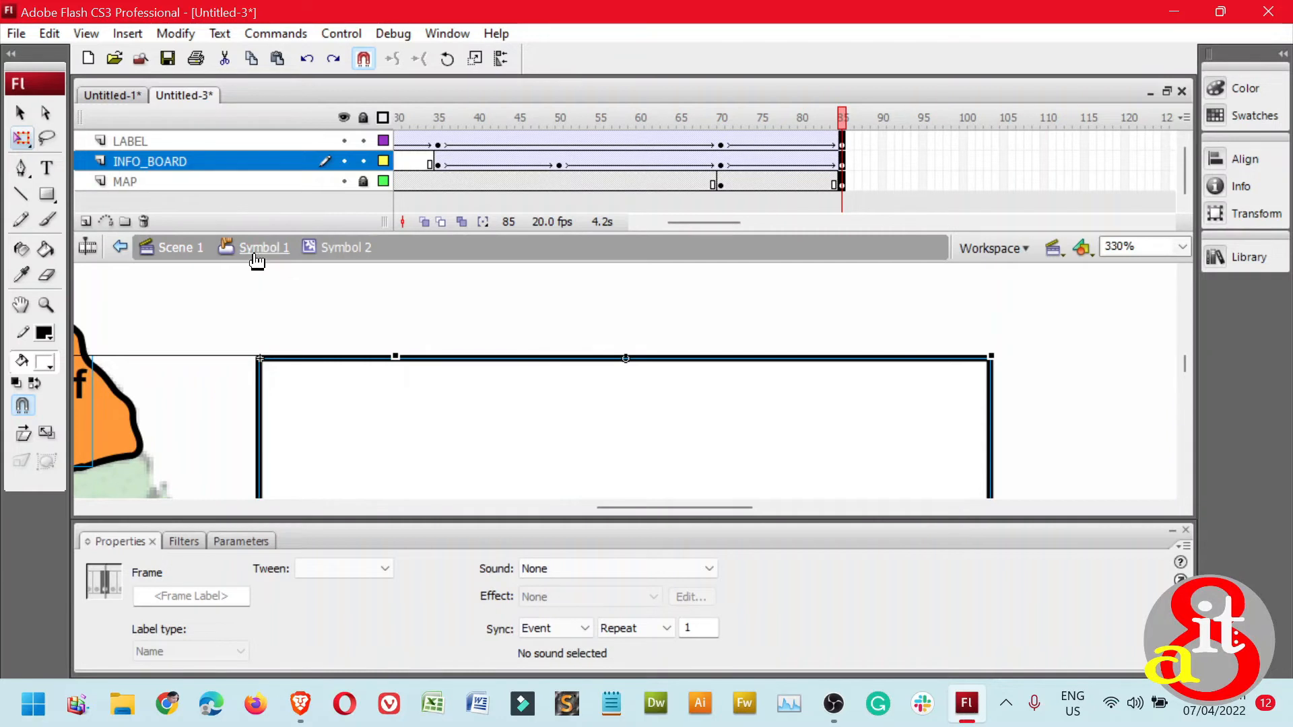
# Add a new layer above INFO_BOARD and insert a keyframe at frame 85 on it
pyautogui.click(211, 168)
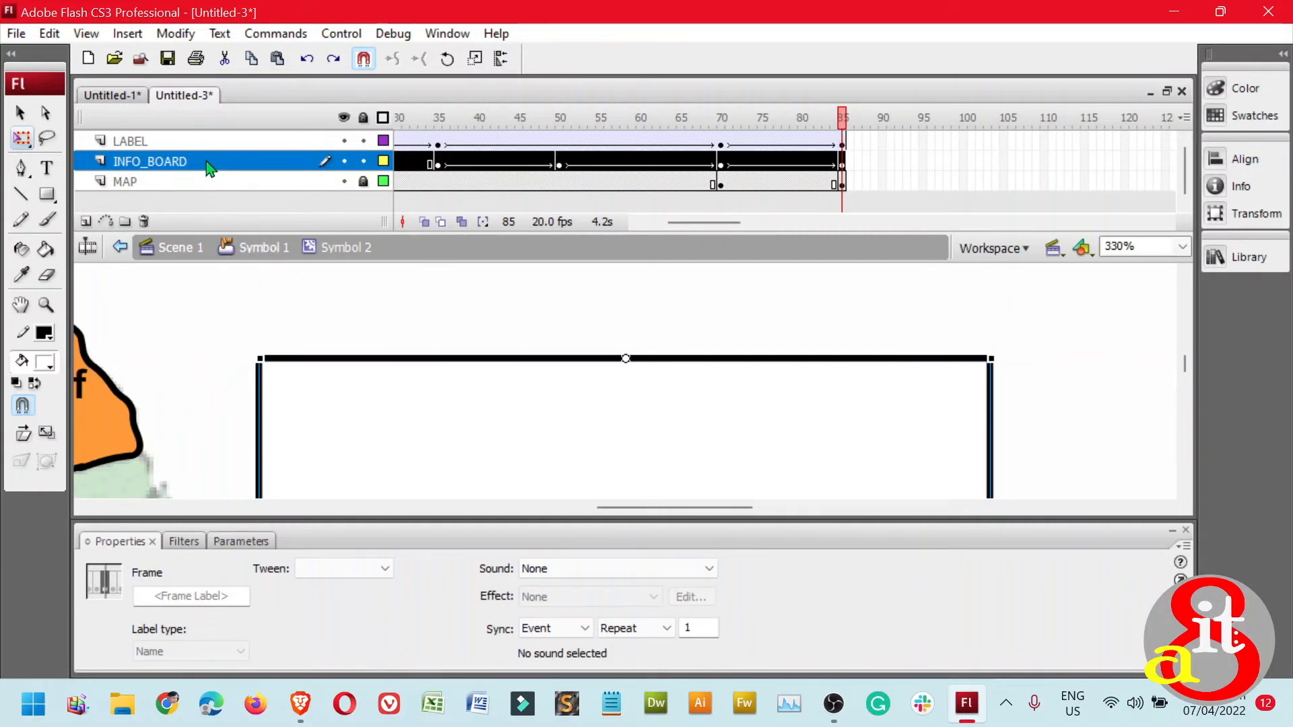
pyautogui.click(87, 221)
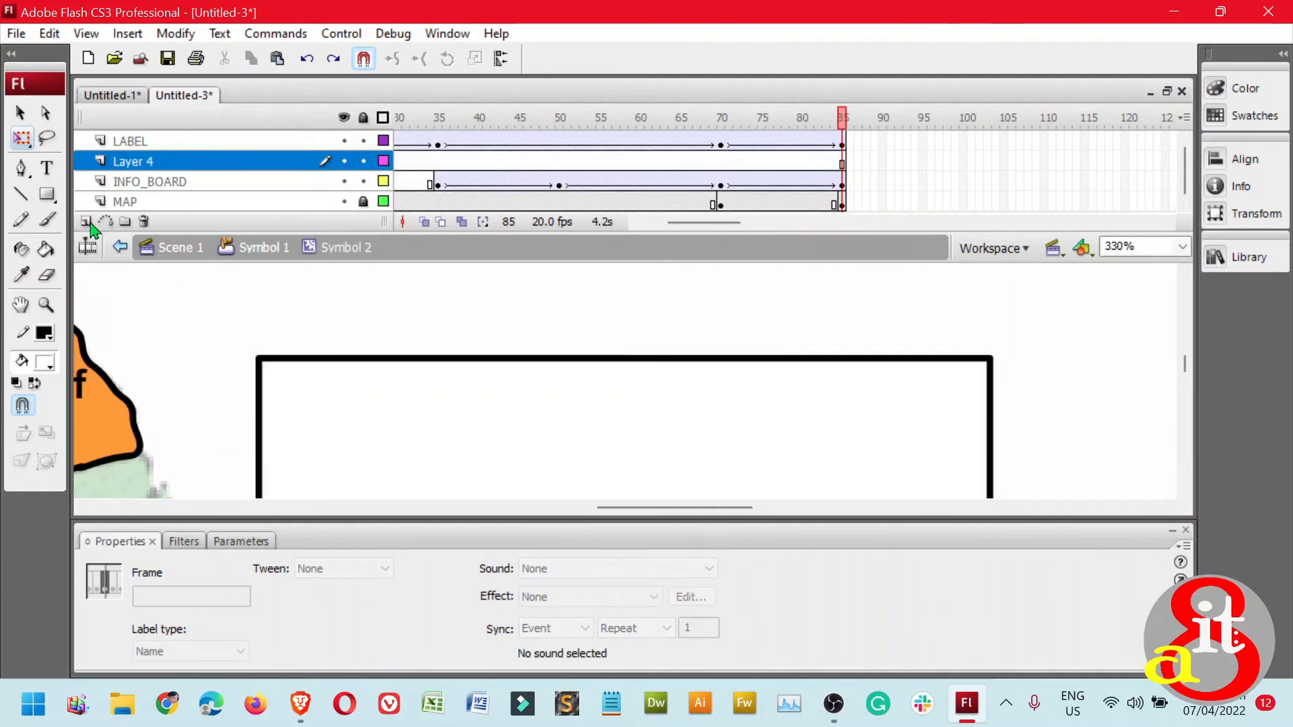
pyautogui.click(834, 704)
pyautogui.click(834, 704)
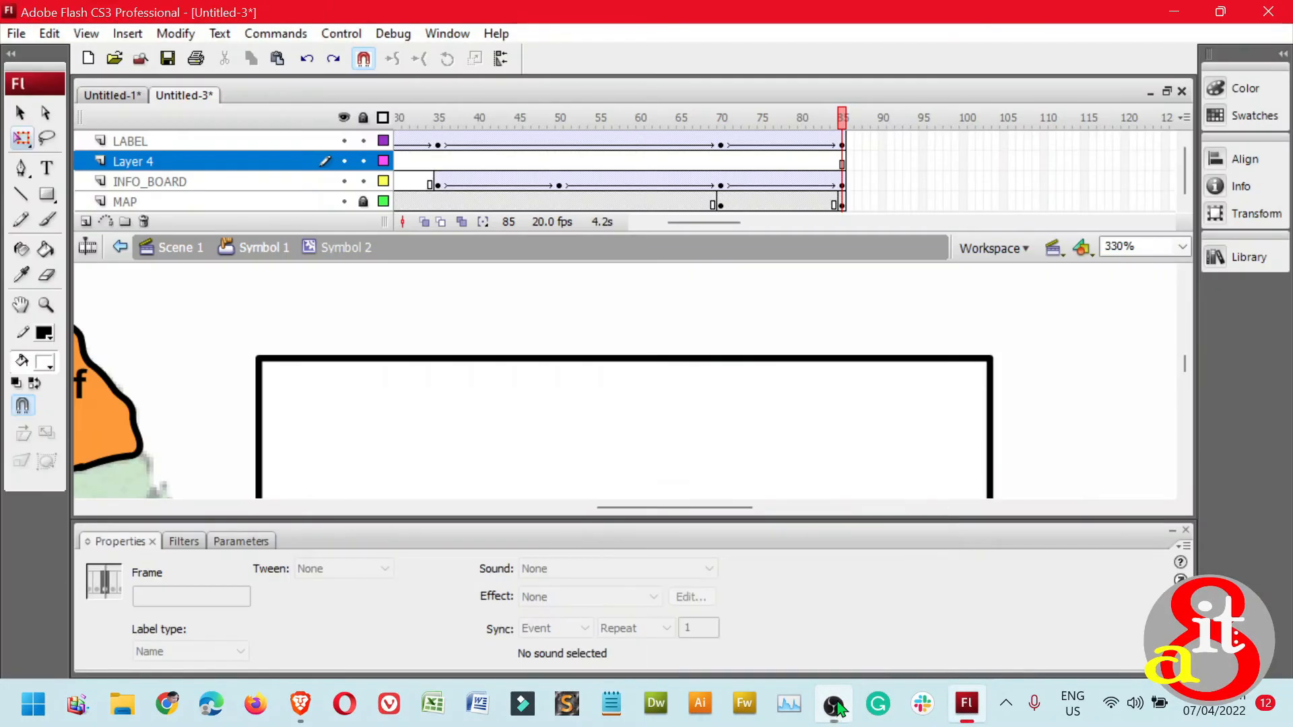
pyautogui.click(843, 162)
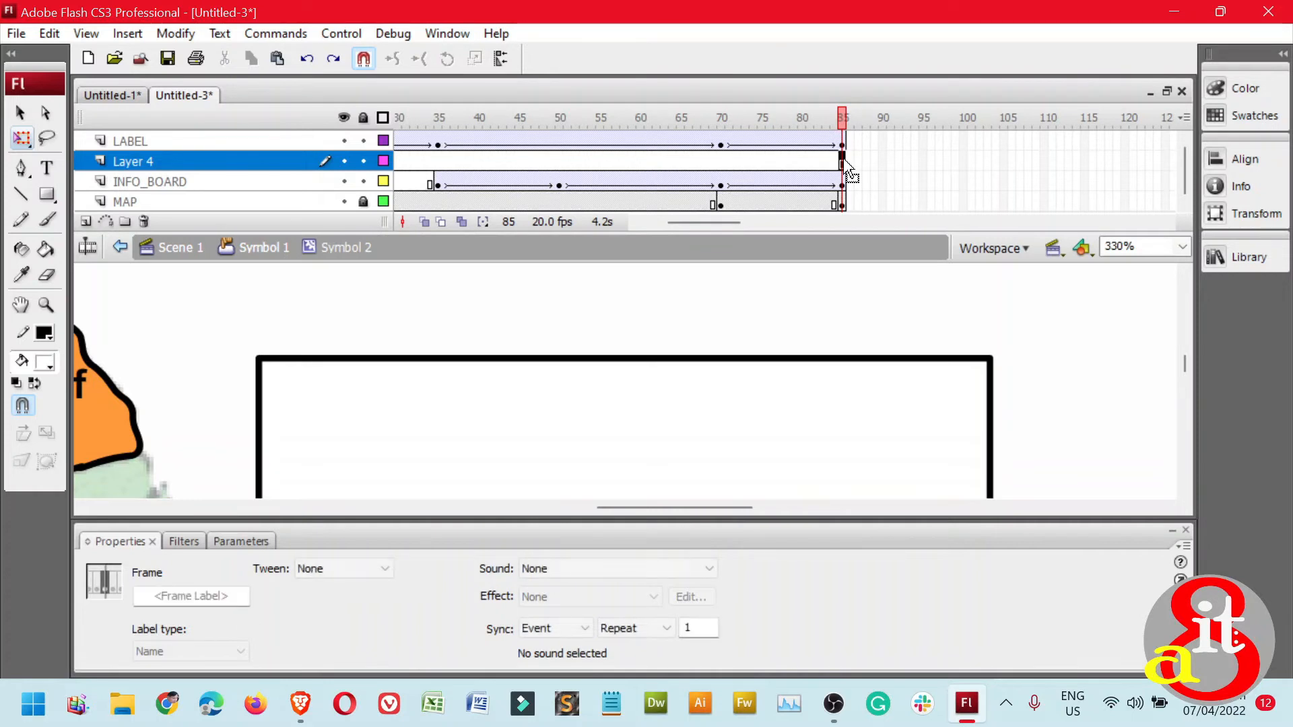
pyautogui.rightClick(846, 164)
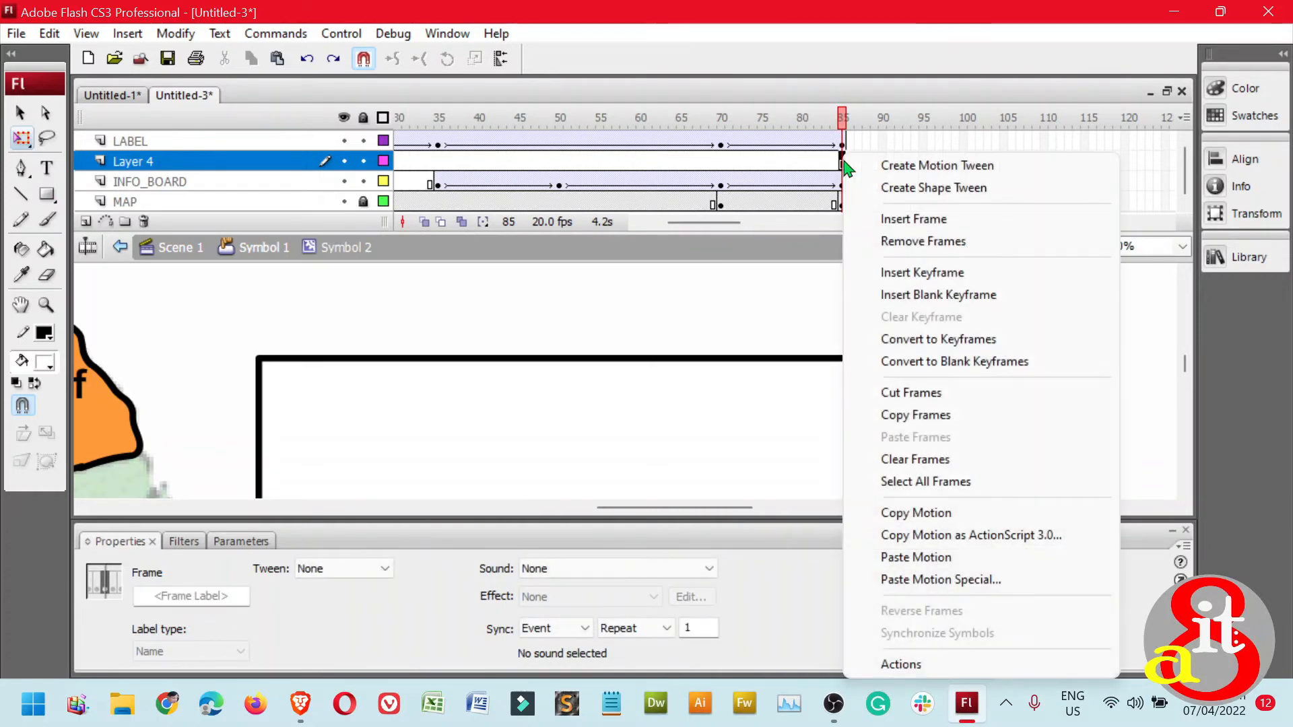
pyautogui.click(924, 275)
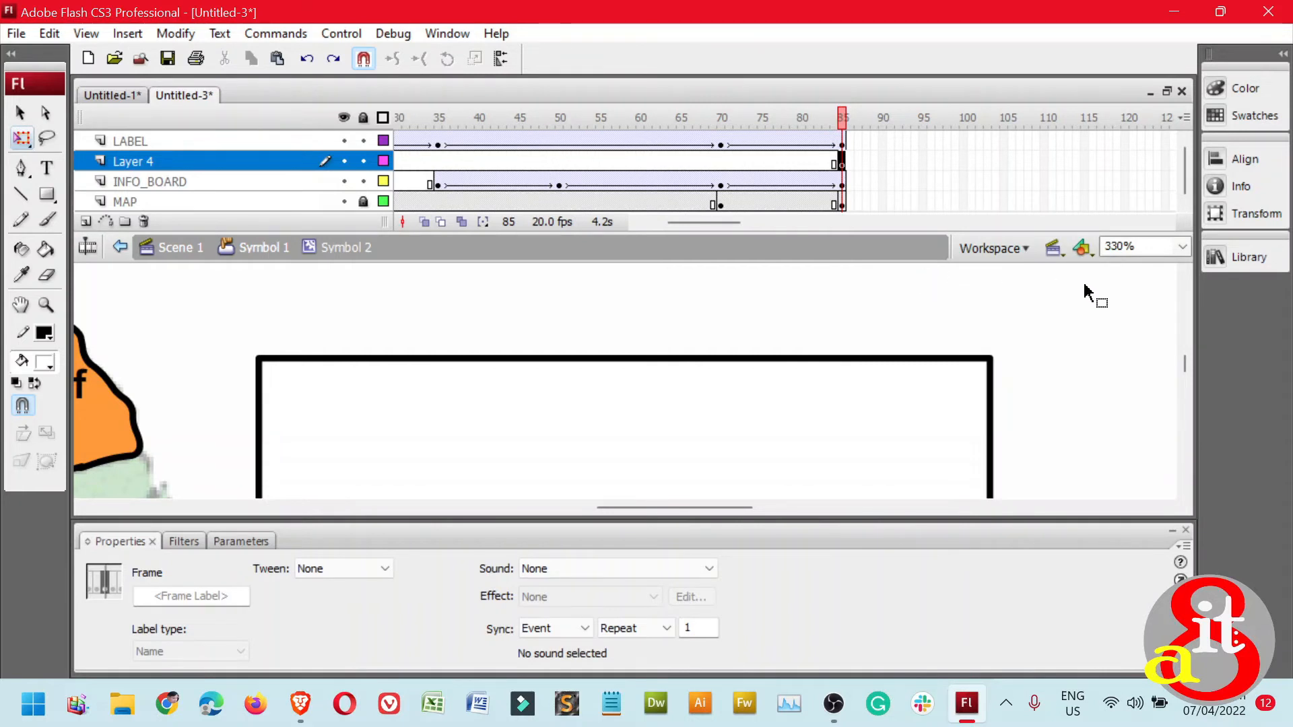
# Add the two-line static text "WELCOME TO" / "MUNICIPALITY OF TIWI" over the information board on the new layer
pyautogui.hotkey('ctrl', '-')
pyautogui.hotkey('ctrl', '-')
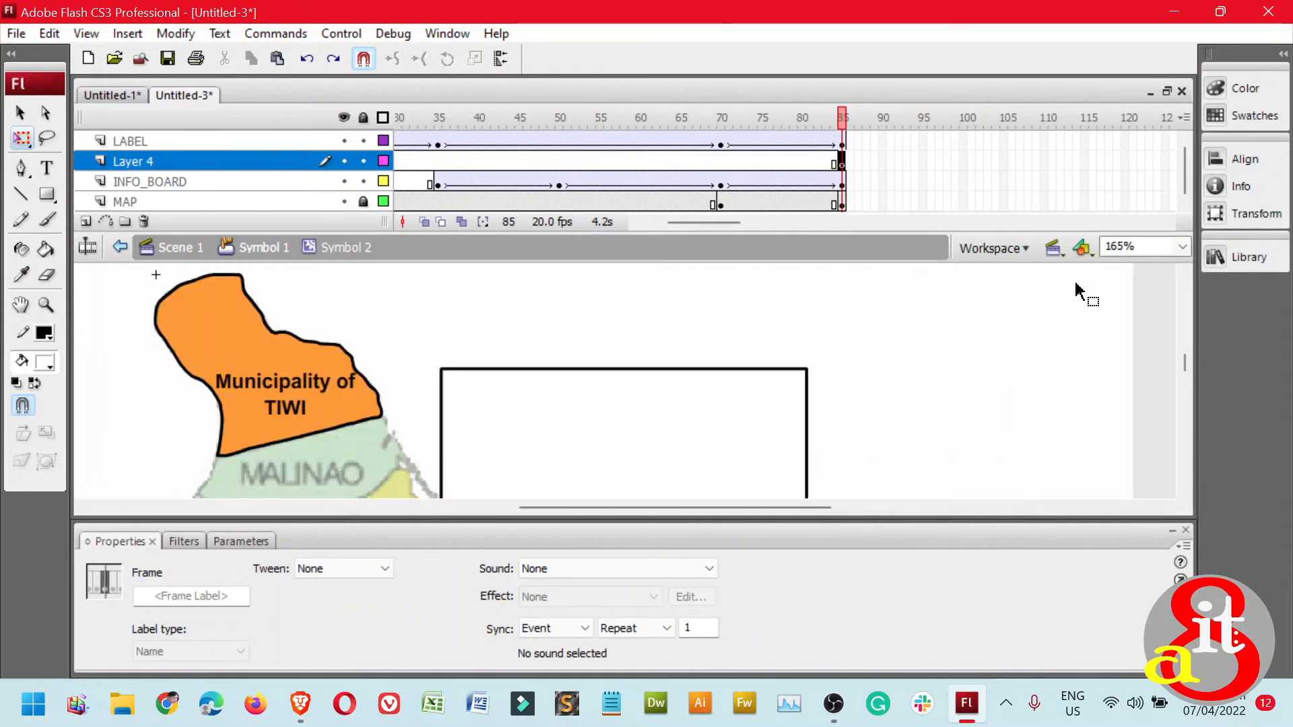
pyautogui.moveTo(1185, 355); pyautogui.dragTo(1186, 367)
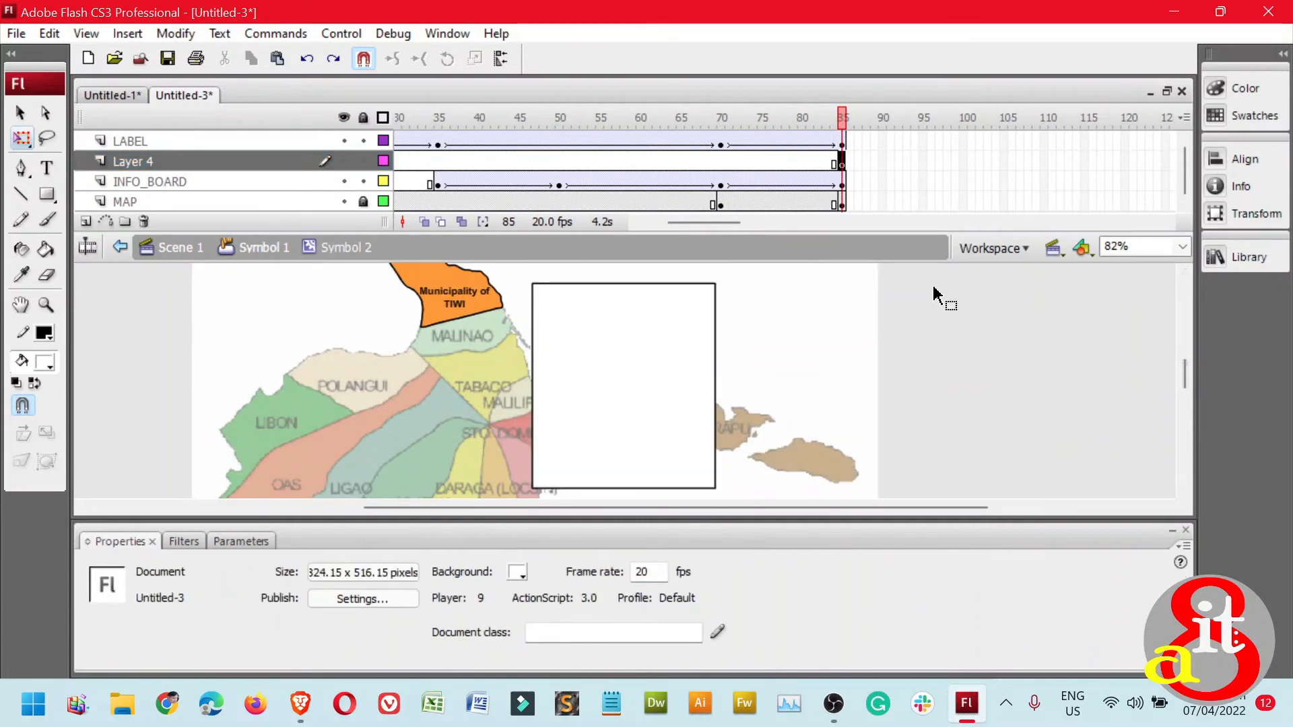
pyautogui.click(46, 170)
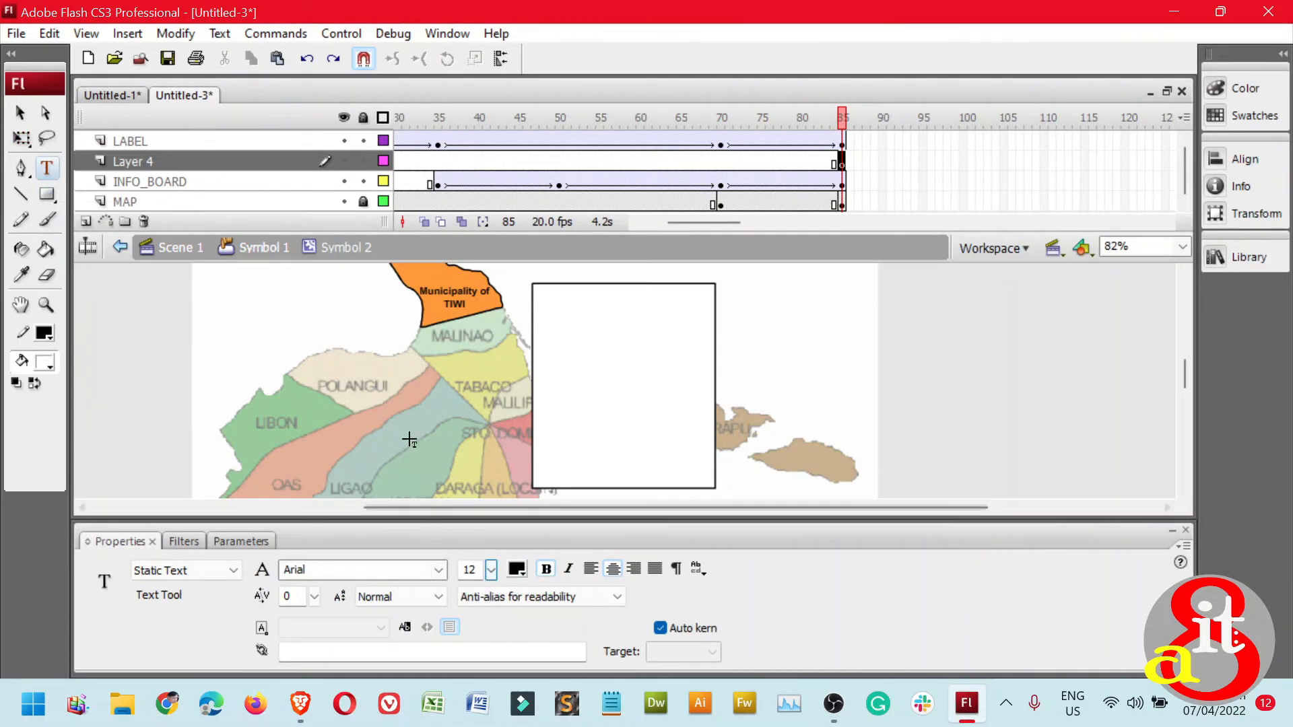
pyautogui.click(569, 339)
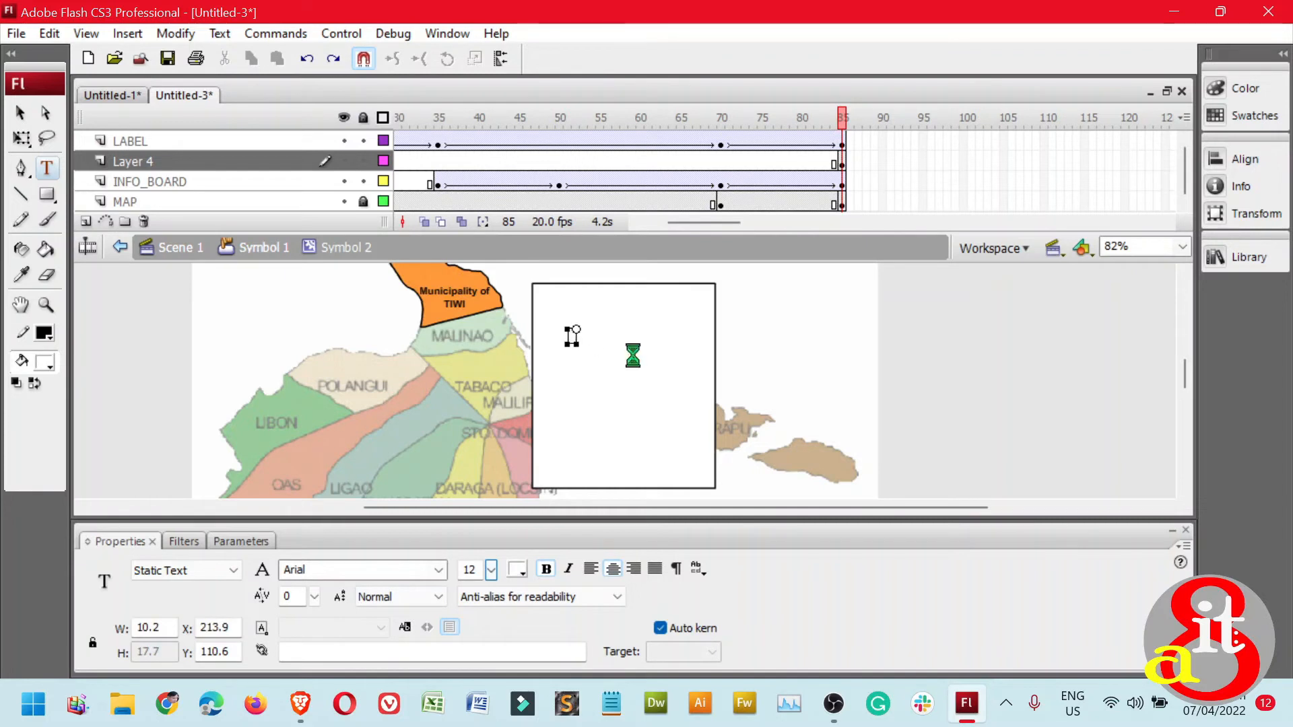
pyautogui.press('capslock')
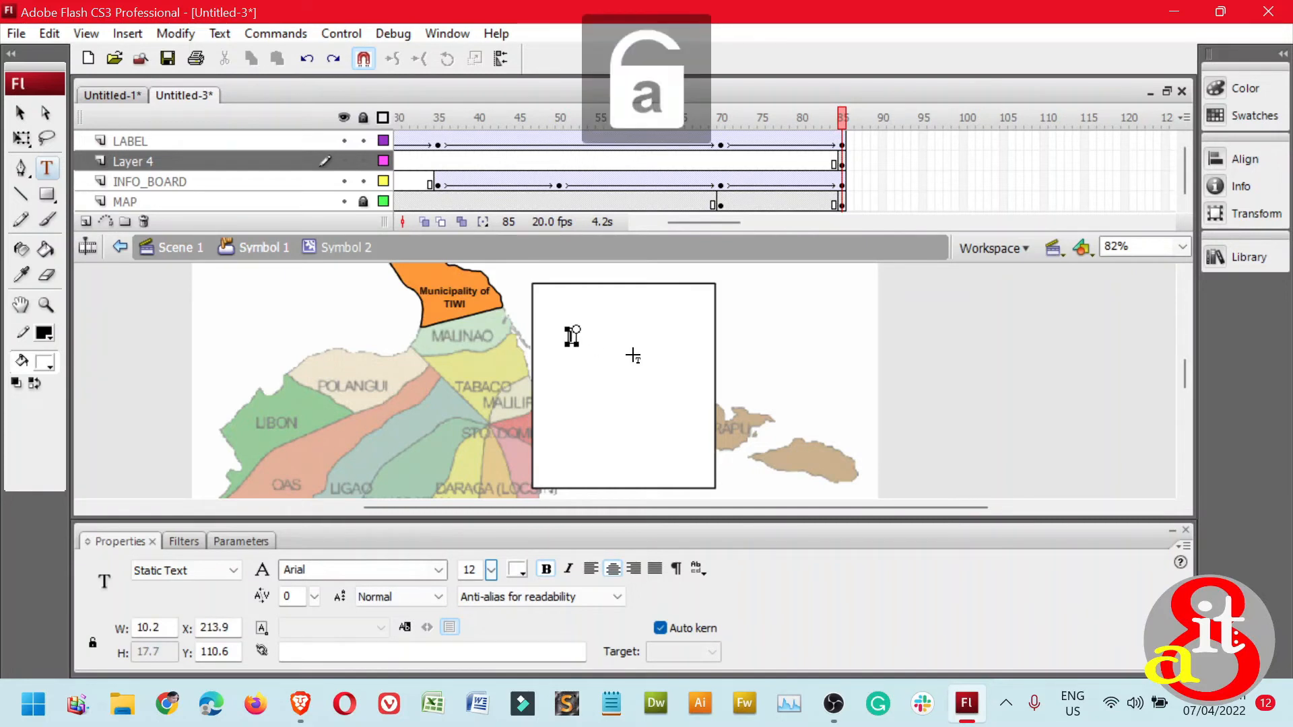
pyautogui.press('capslock')
pyautogui.write('WEL')
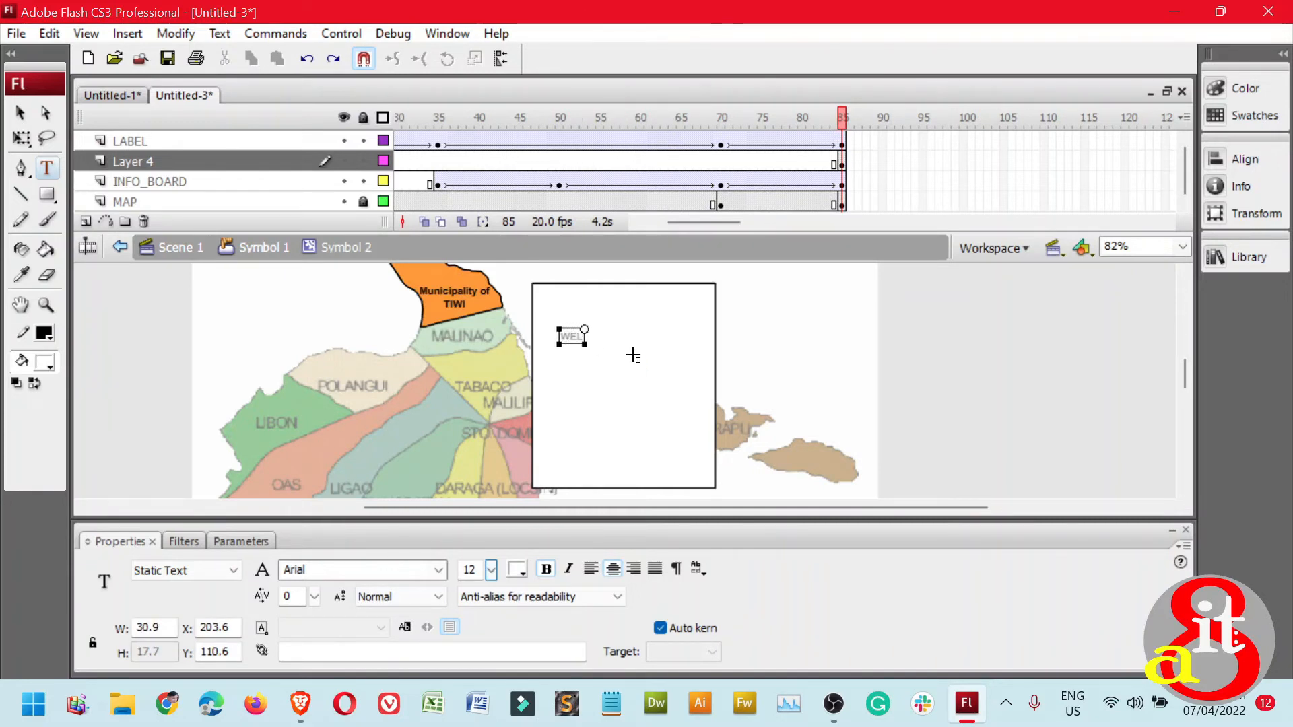
pyautogui.write('COME TO')
pyautogui.press('Return')
pyautogui.write('M')
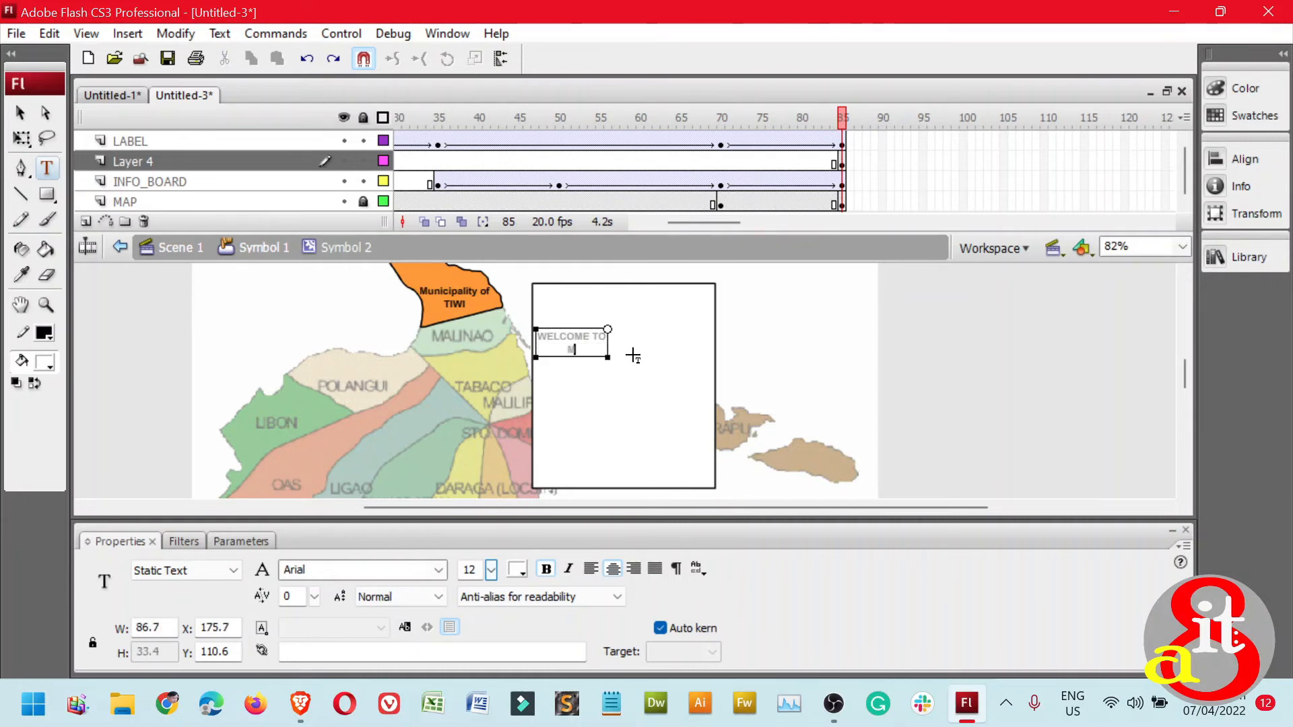
pyautogui.write('UNICIPLA')
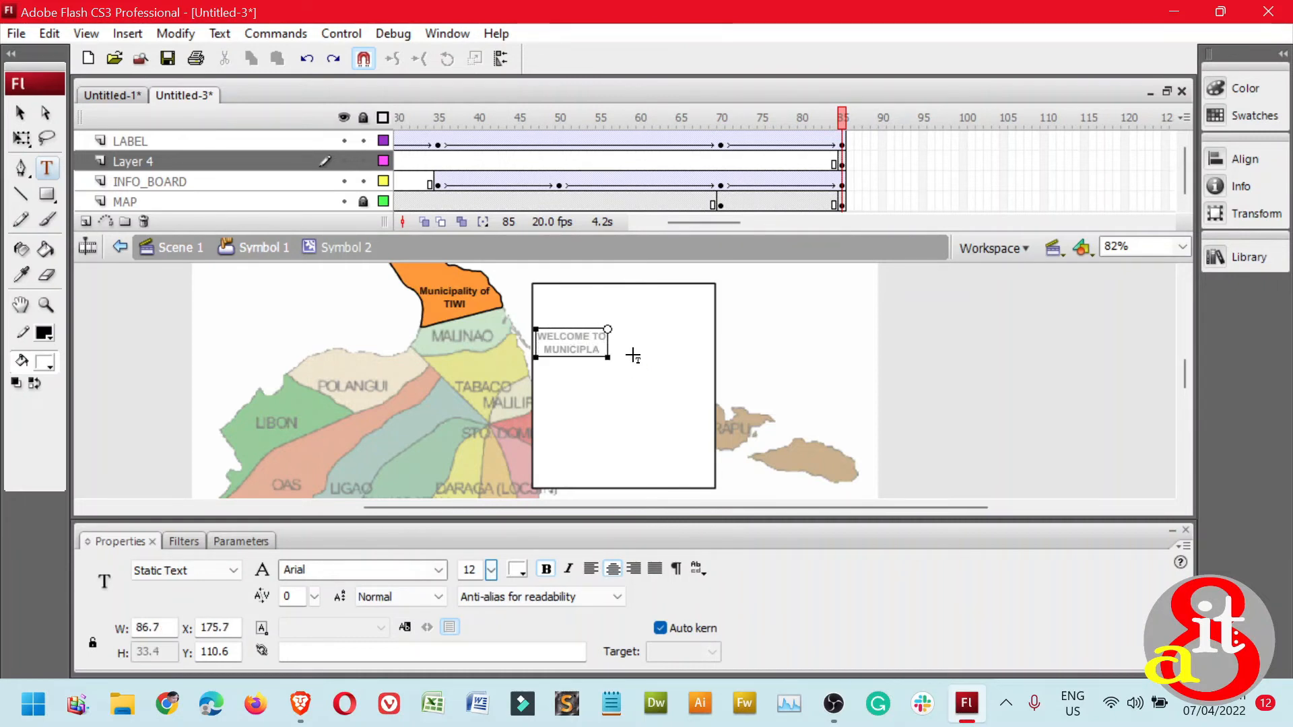
pyautogui.press('BackSpace')
pyautogui.press('BackSpace')
pyautogui.press('BackSpace')
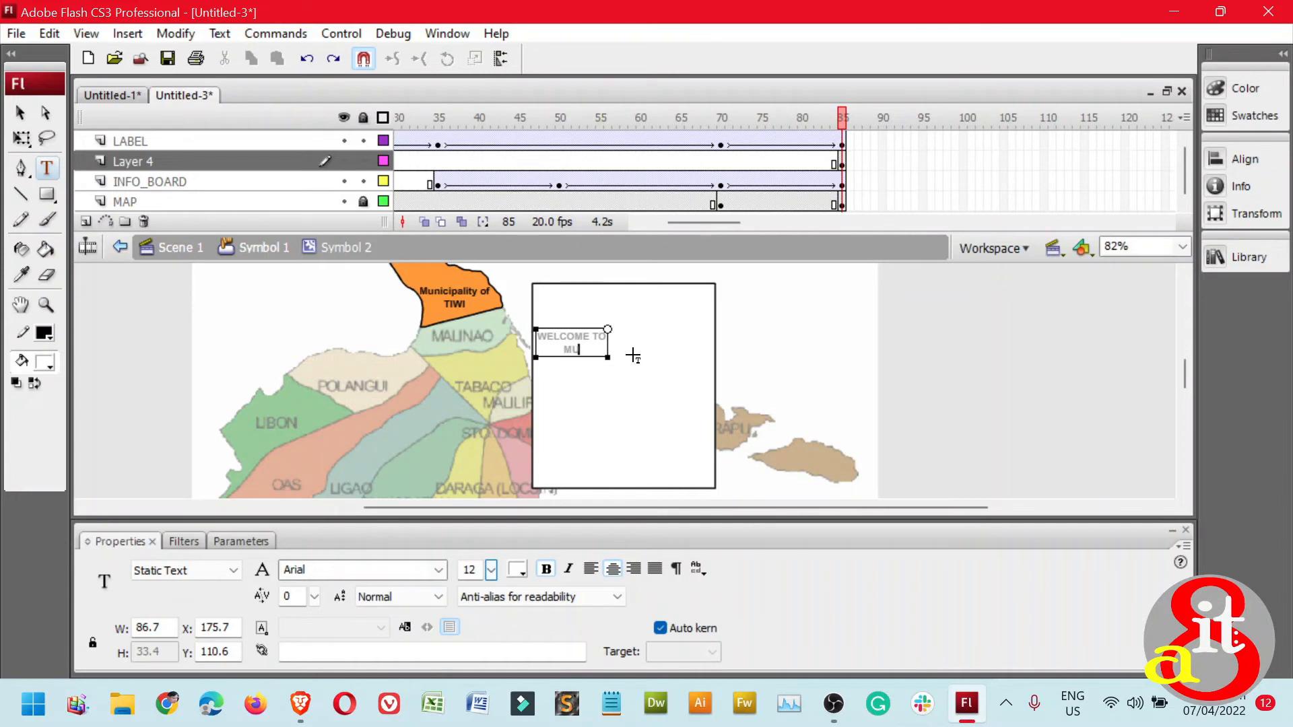
pyautogui.write('ICIPALITY')
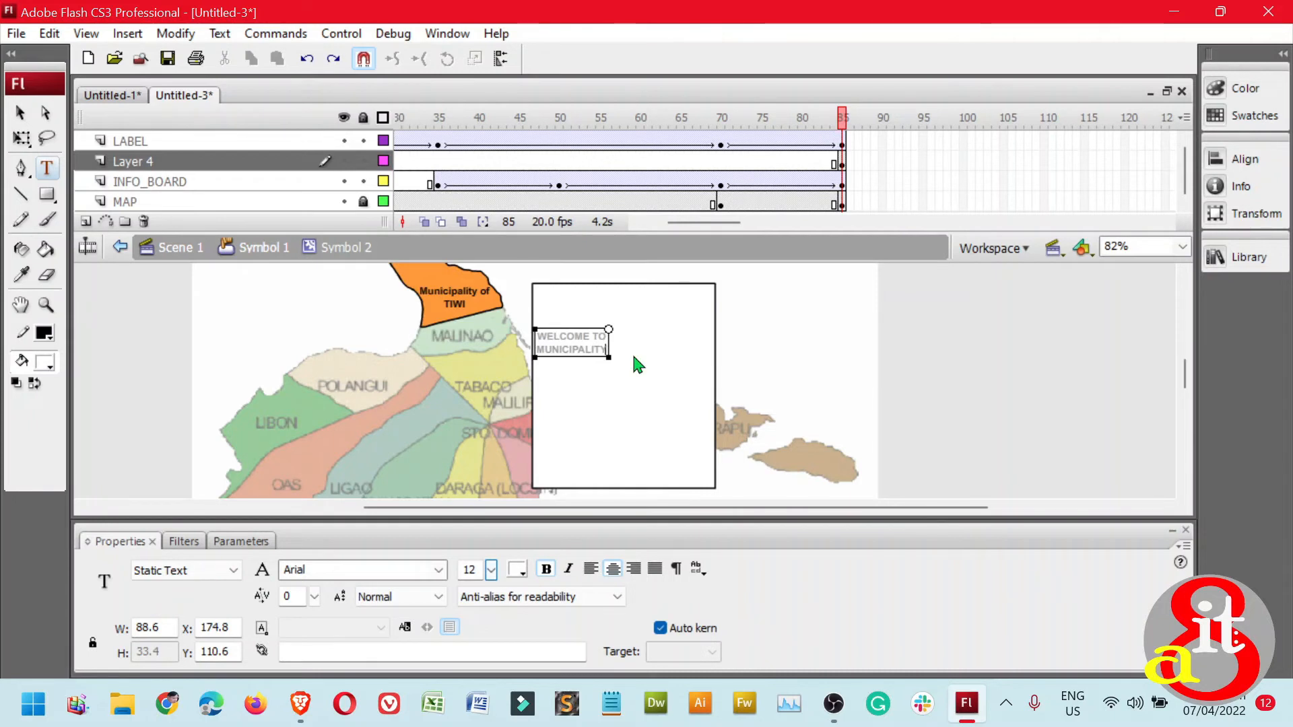
pyautogui.write(' OF')
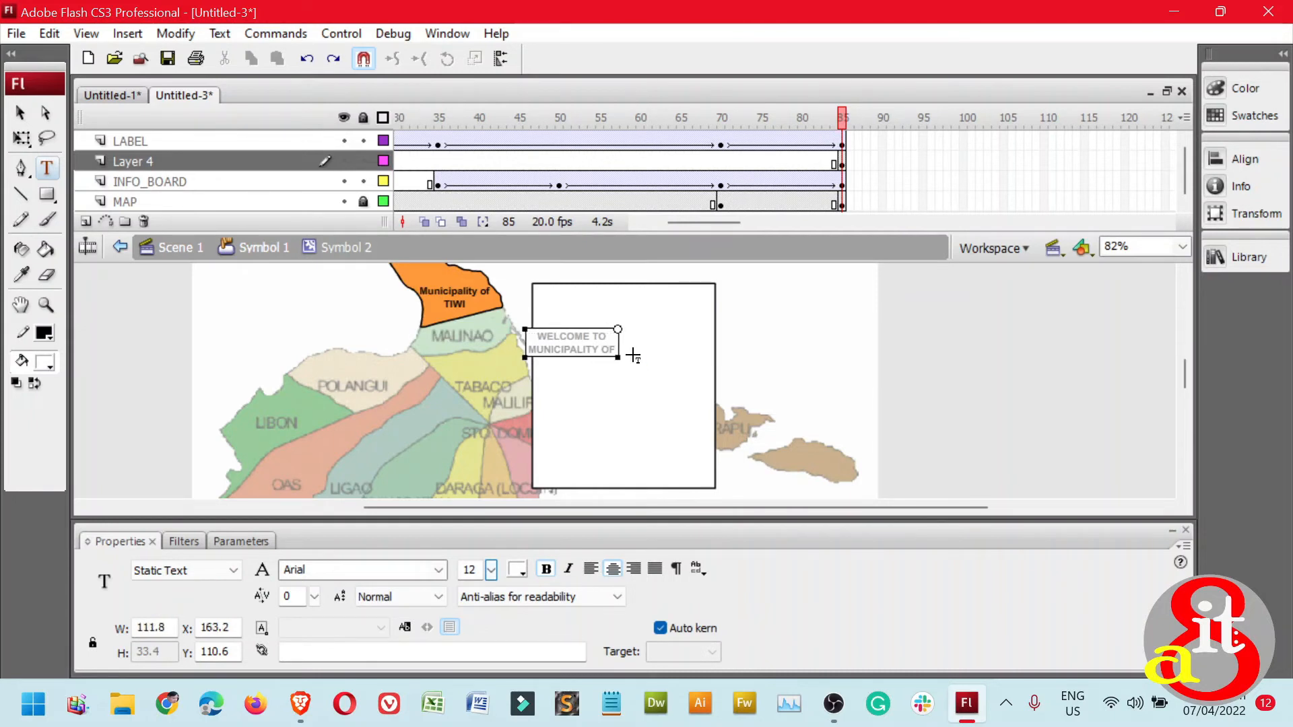
pyautogui.write(' TIWI')
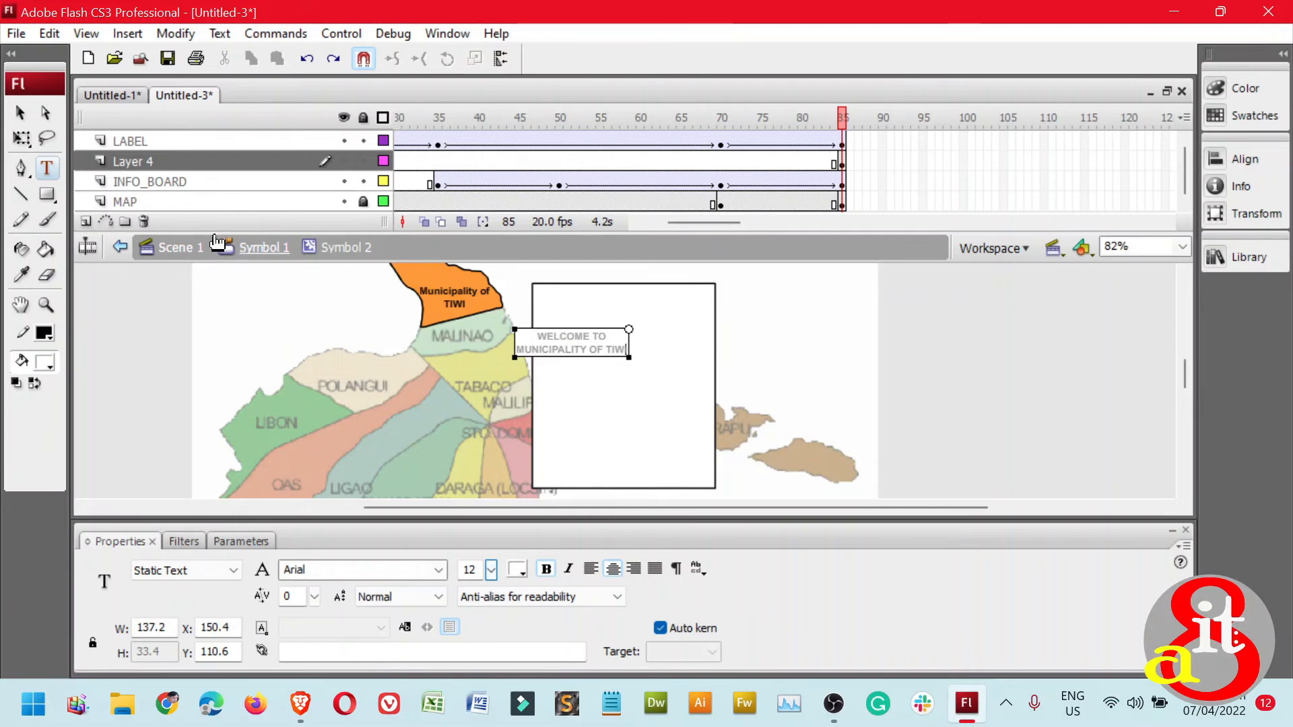
# Color the welcome text black and place it centered near the information board's upper edge, at about X 218.4, Y 67.0
pyautogui.click(20, 116)
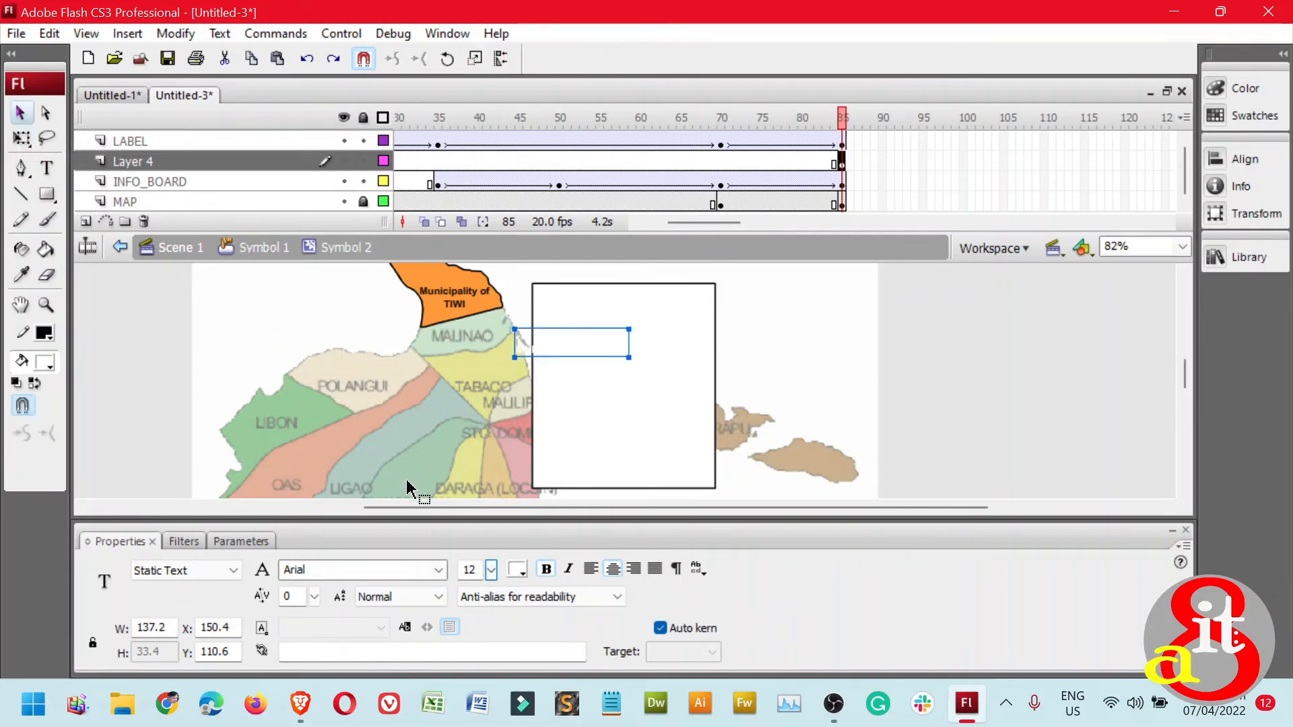
pyautogui.click(516, 570)
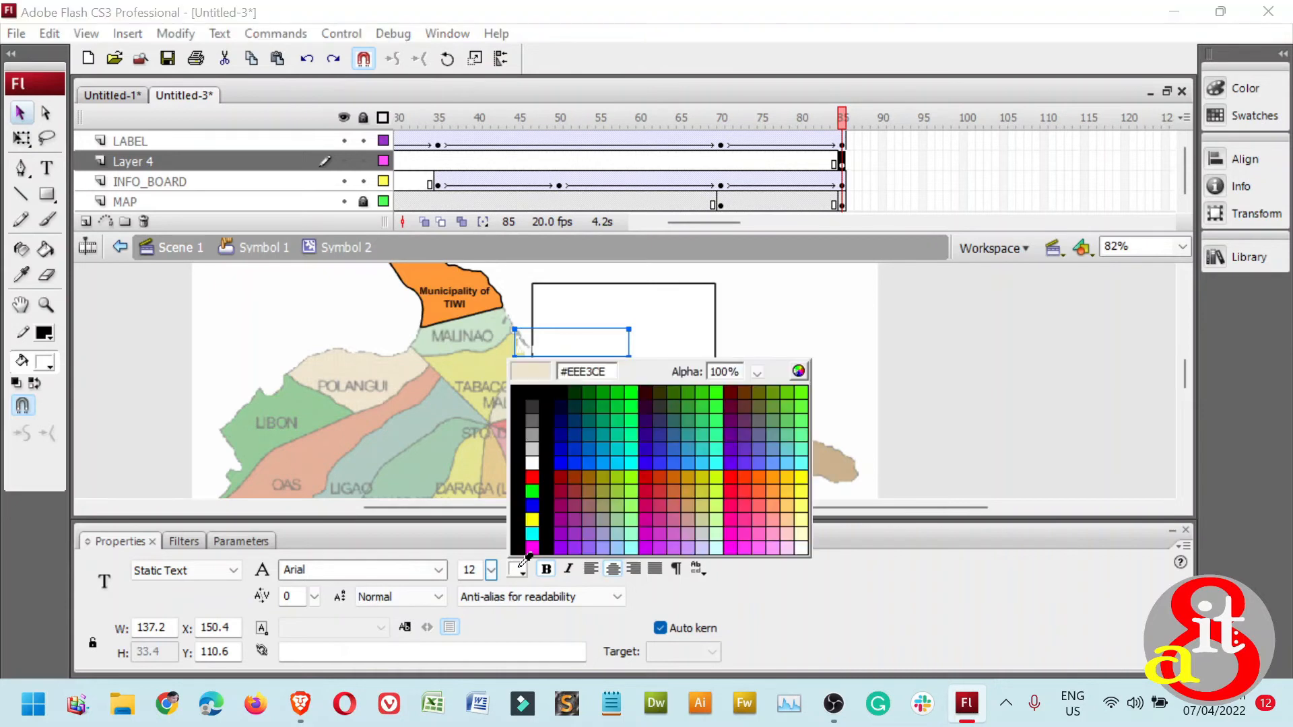
pyautogui.click(536, 531)
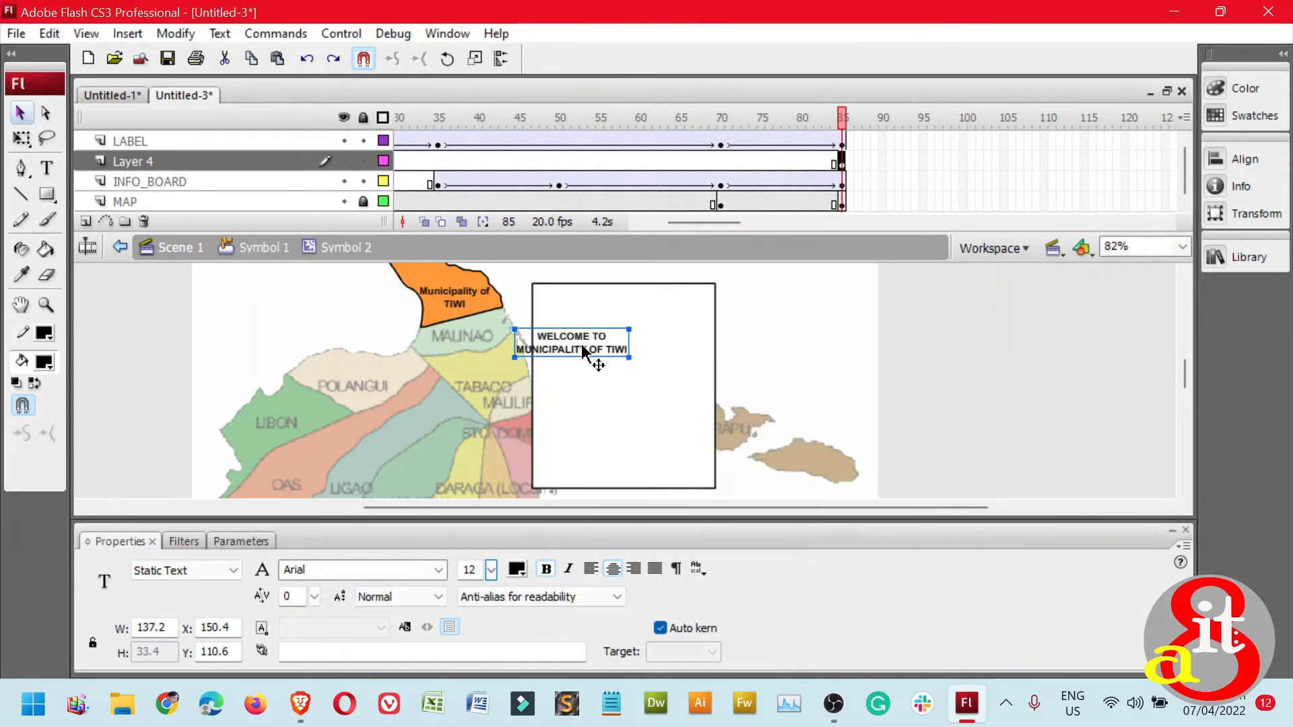
pyautogui.moveTo(579, 350); pyautogui.dragTo(636, 315)
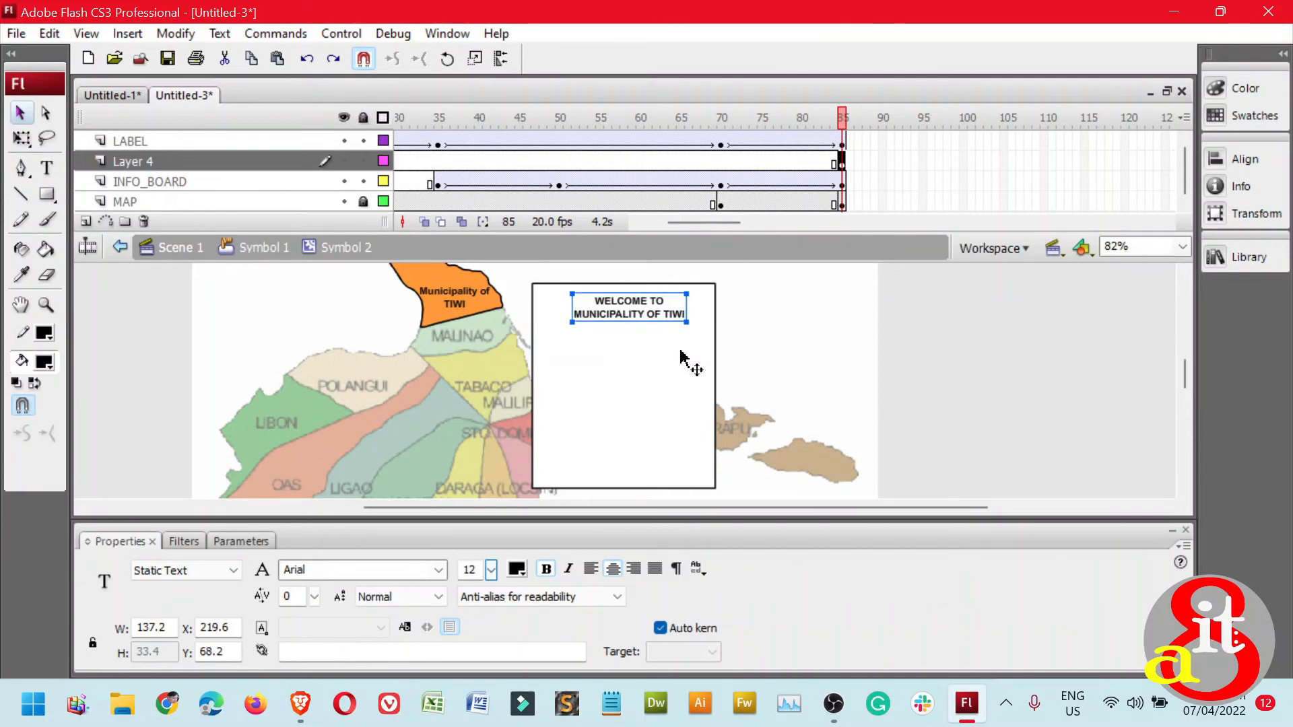
pyautogui.press('Left')
pyautogui.press('Up')
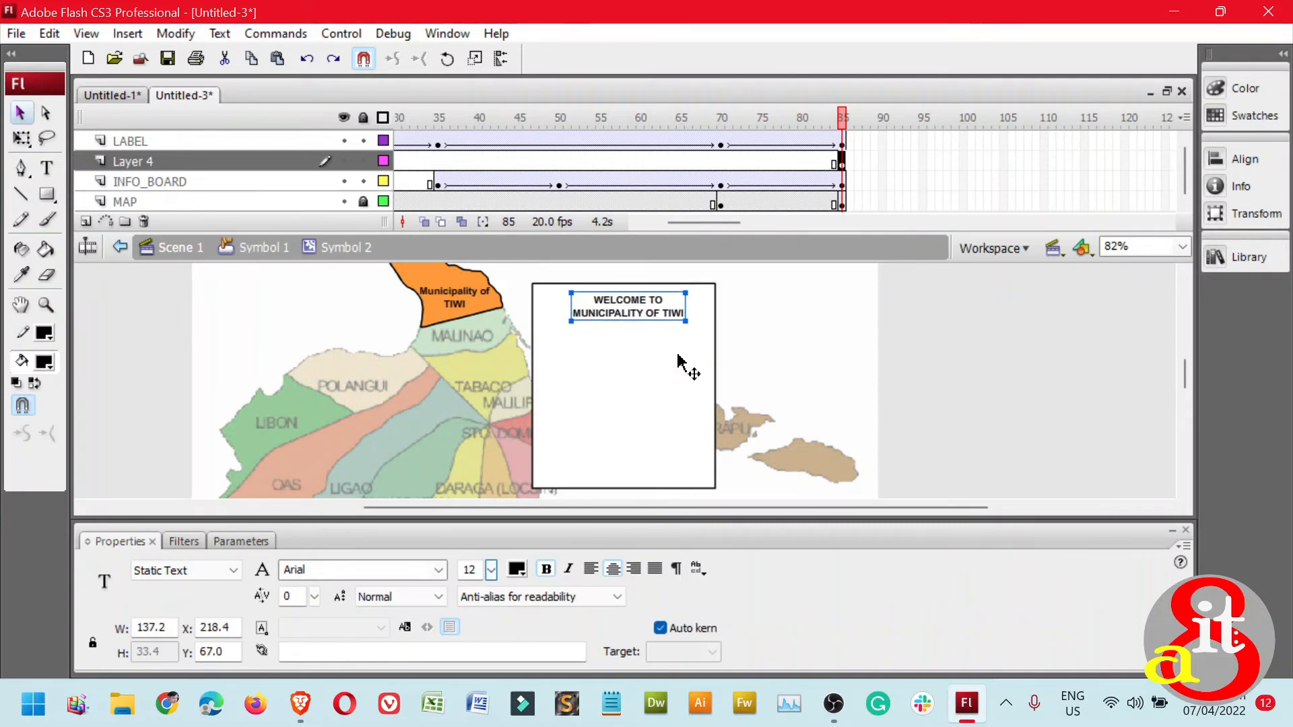
pyautogui.hotkey('ctrl', '=')
pyautogui.hotkey('ctrl', '=')
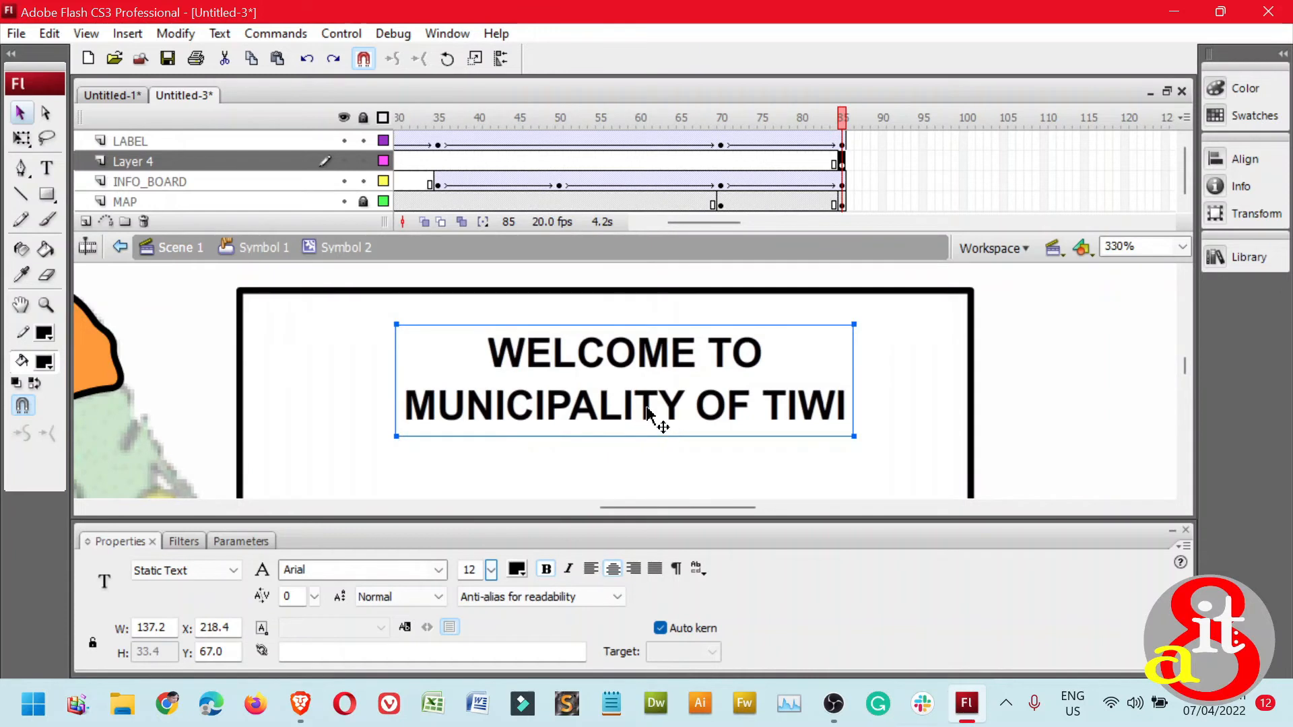
# Nudge the welcome text up and slightly left on the information board, to X 216.9, Y 63.0
pyautogui.moveTo(586, 357); pyautogui.dragTo(585, 350)
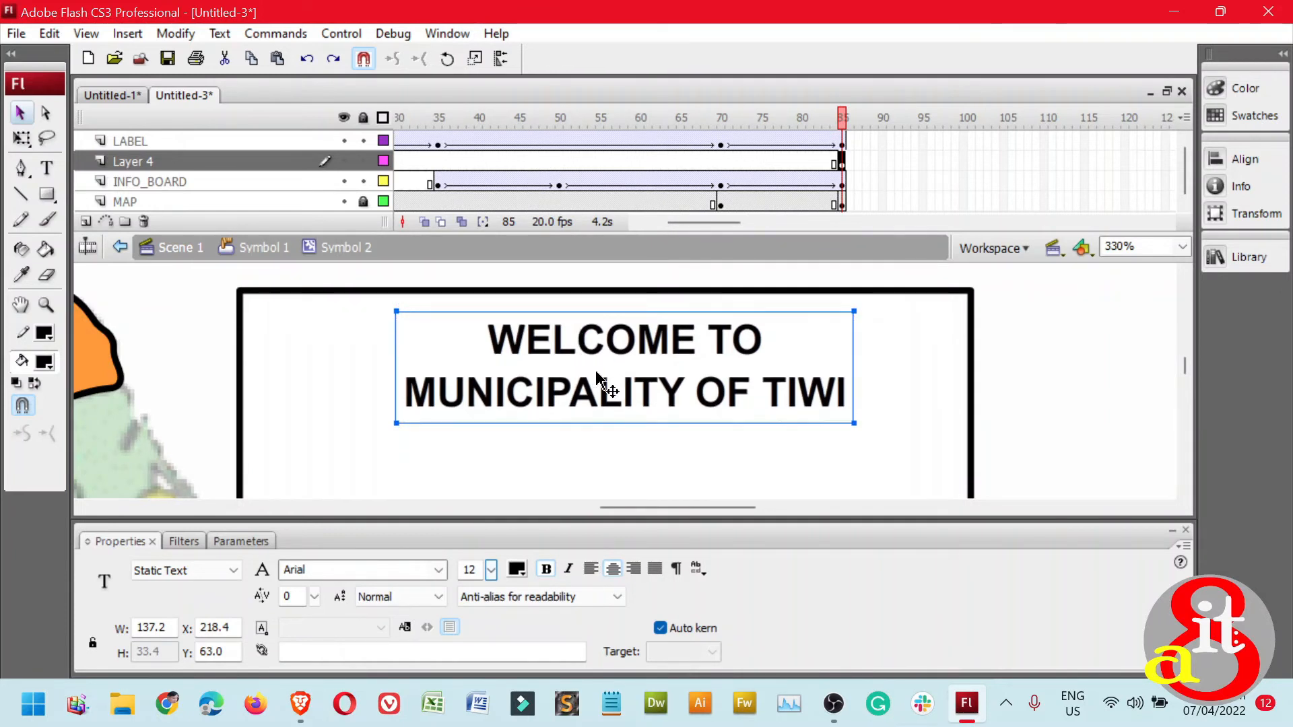
pyautogui.press('Left')
pyautogui.press('Left')
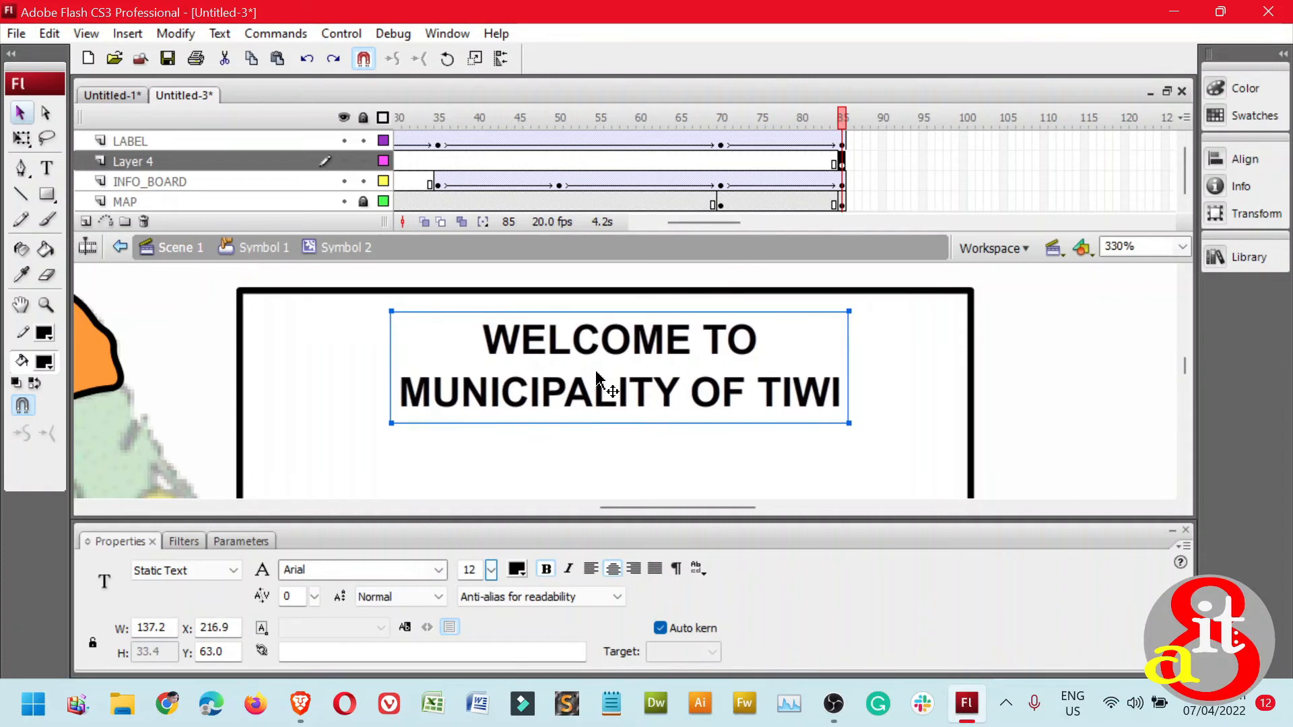
# Convert the welcome text into a movie clip symbol, keeping the suggested name Symbol 5
pyautogui.hotkey('ctrl', '-')
pyautogui.hotkey('ctrl', '-')
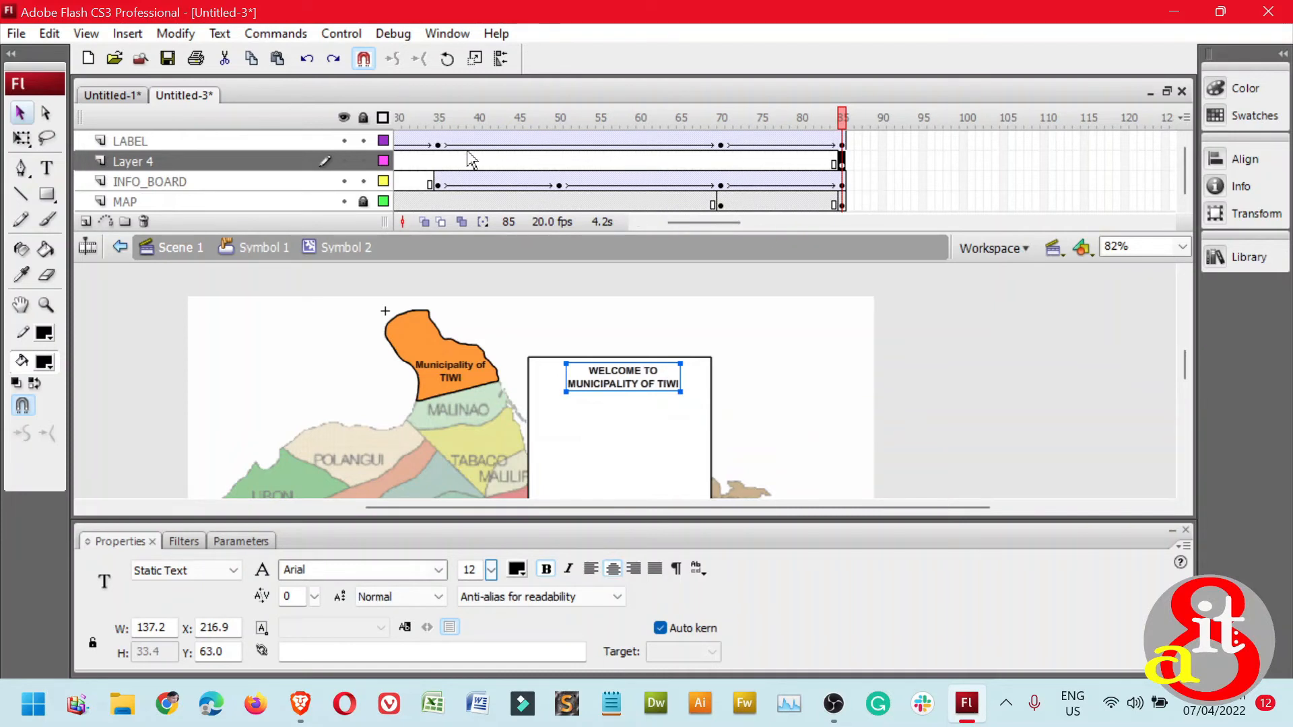
pyautogui.click(177, 33)
pyautogui.click(215, 87)
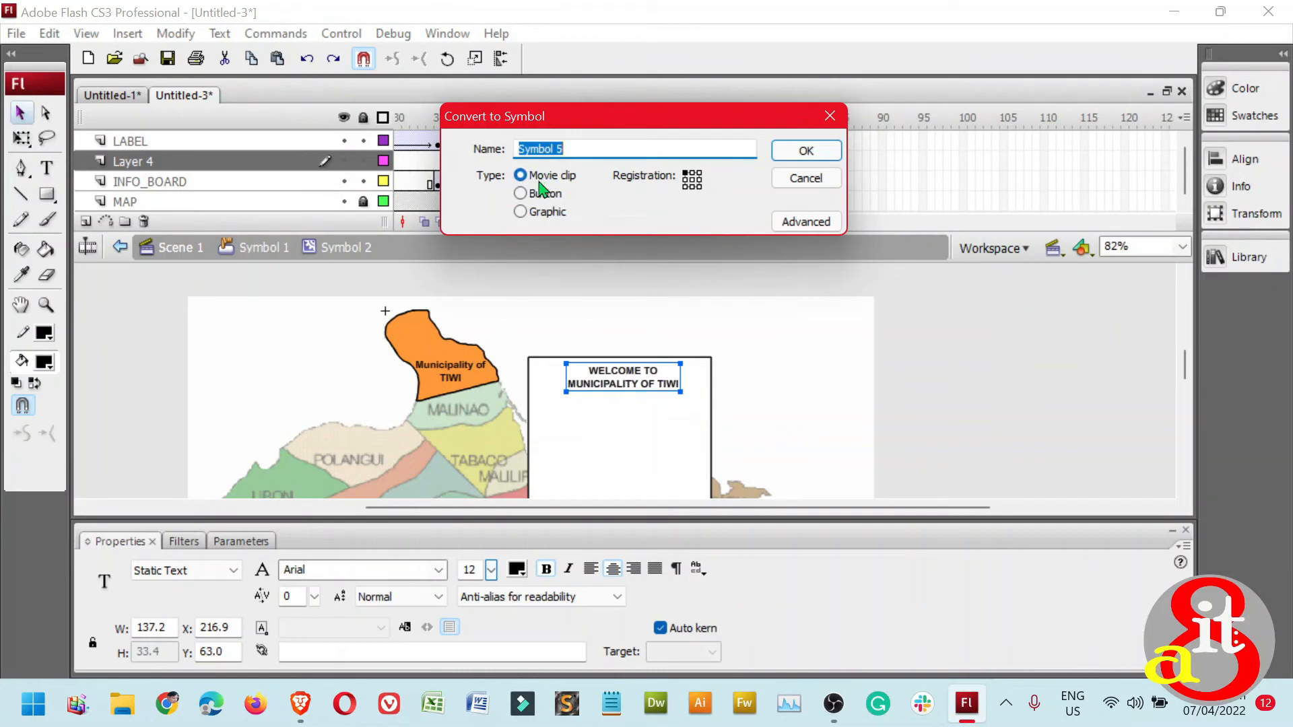
pyautogui.click(816, 154)
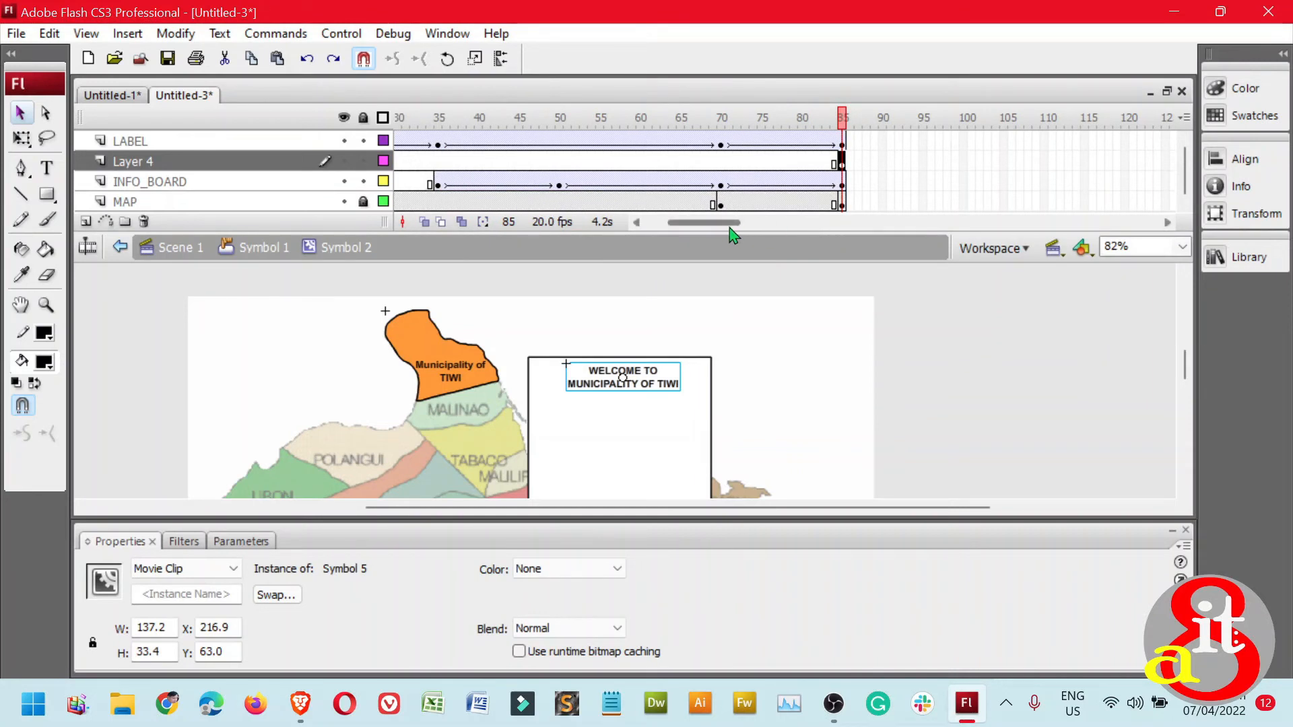
# Insert keyframes at frame 100 on the LABEL, Layer 4, INFO_BOARD and MAP layers
pyautogui.moveTo(701, 229); pyautogui.dragTo(736, 229)
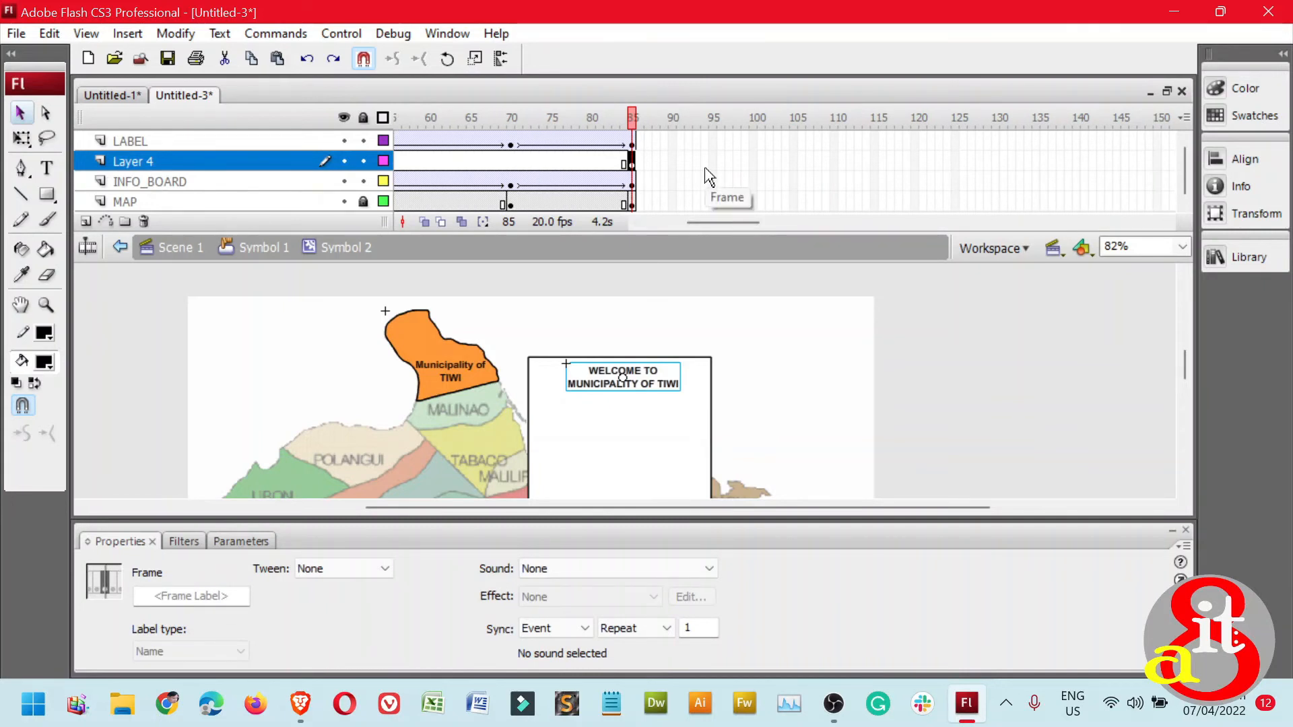
pyautogui.moveTo(756, 149); pyautogui.dragTo(758, 196)
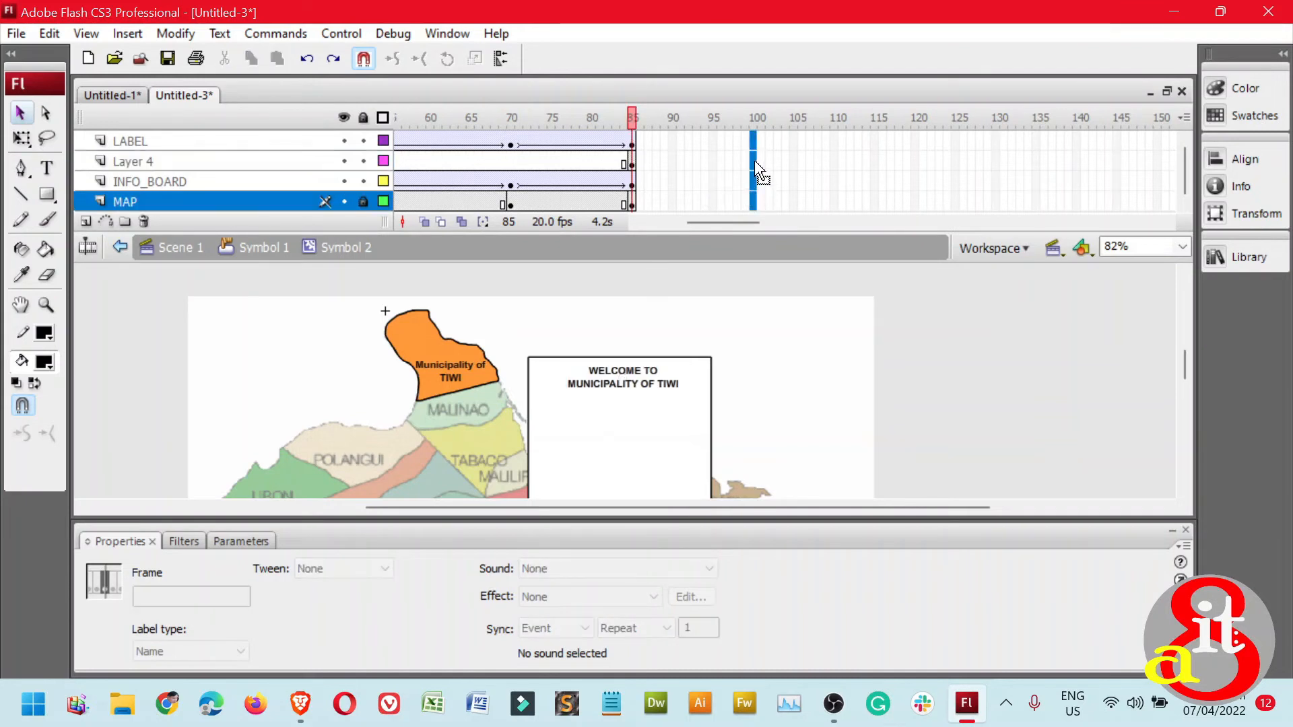
pyautogui.rightClick(758, 165)
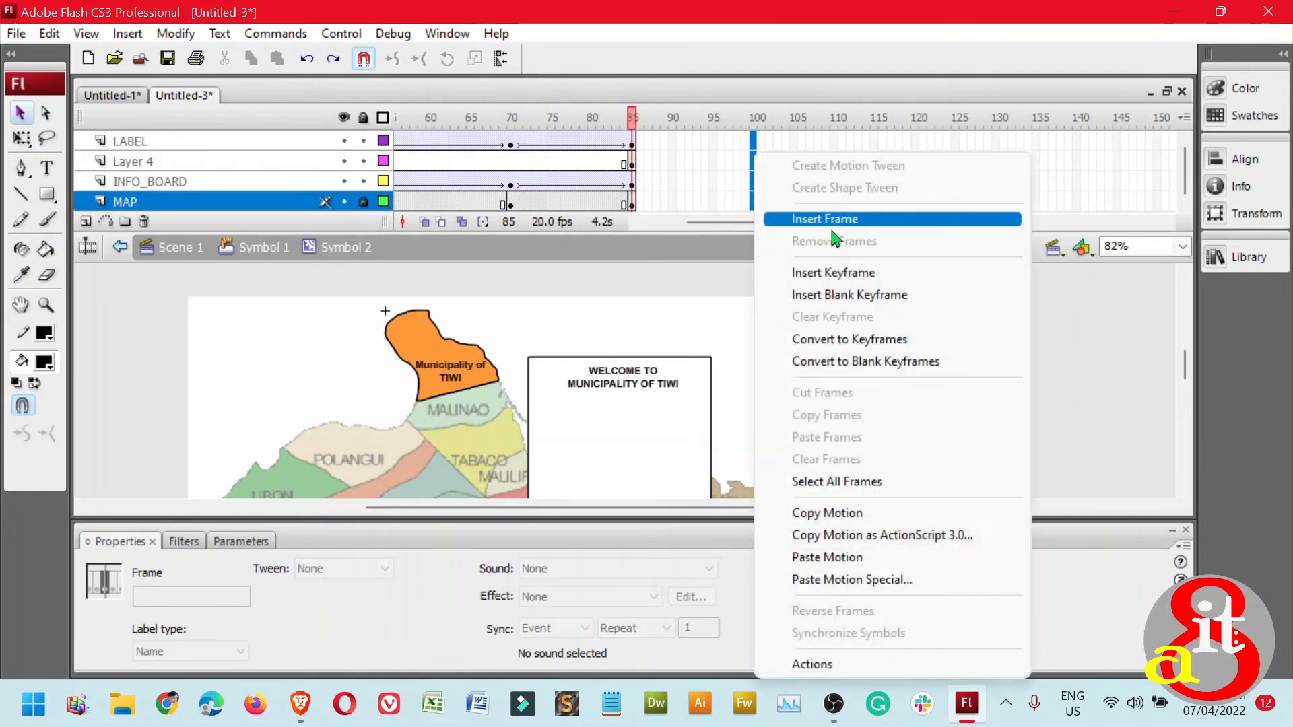
pyautogui.click(845, 272)
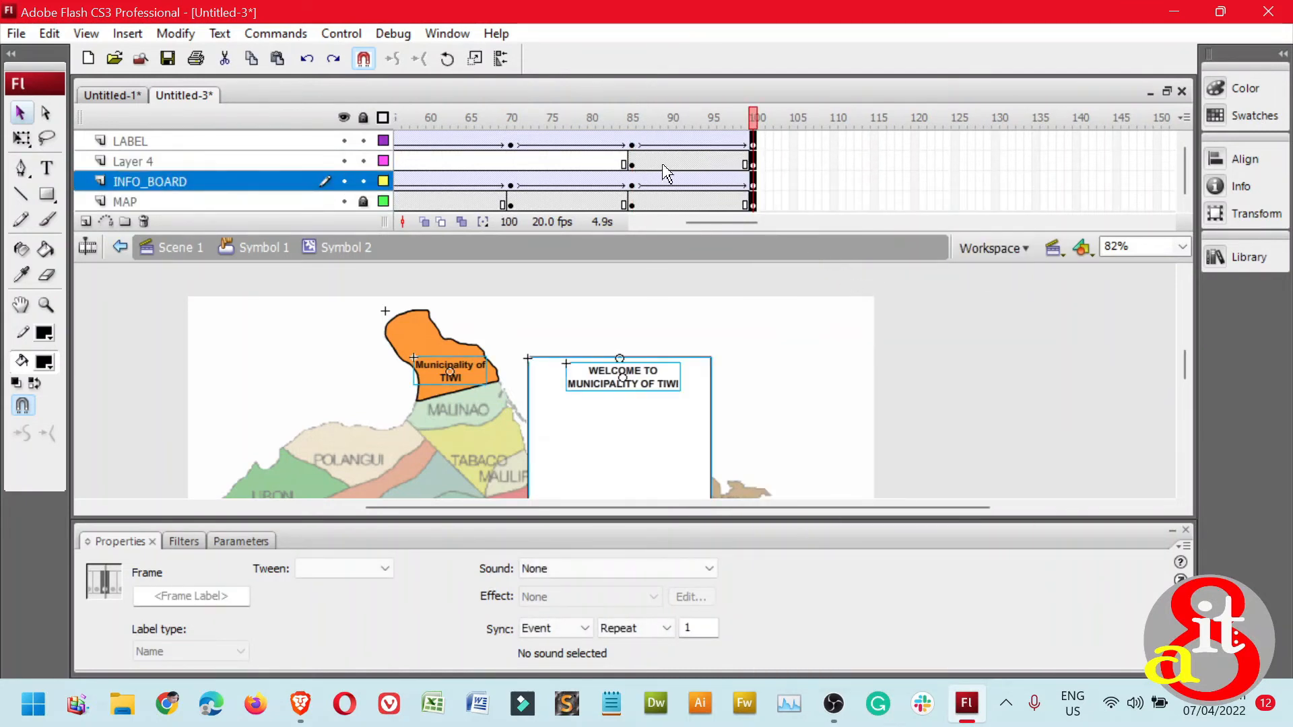
# Extend the LABEL, Layer 4, INFO_BOARD and MAP layers with keyframes at frame 120
pyautogui.click(631, 165)
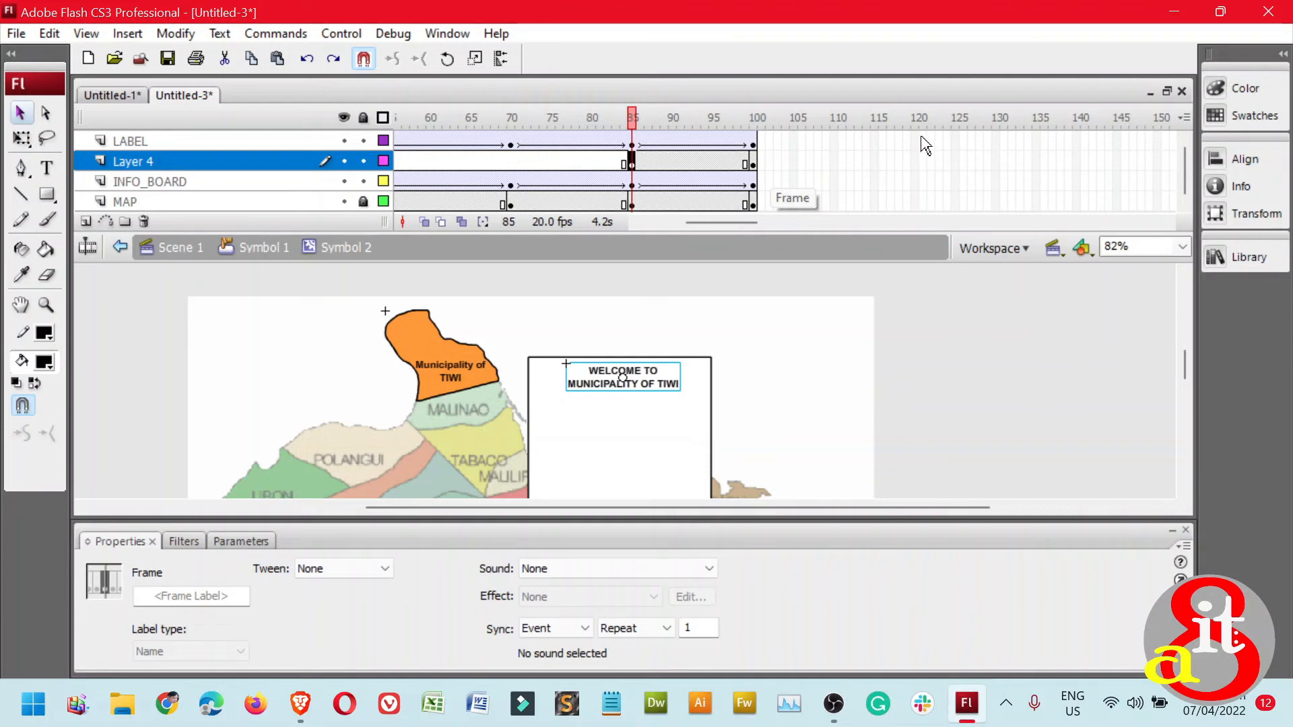
pyautogui.moveTo(918, 141); pyautogui.dragTo(922, 205)
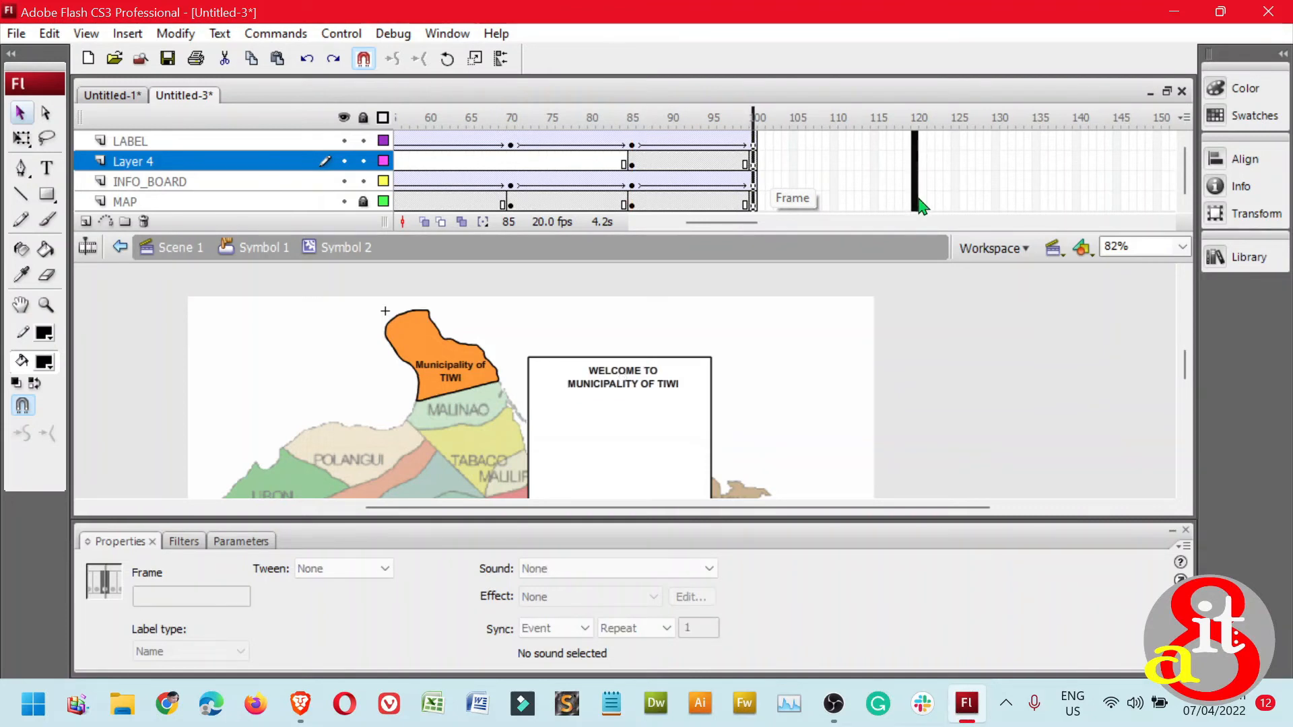
pyautogui.rightClick(914, 179)
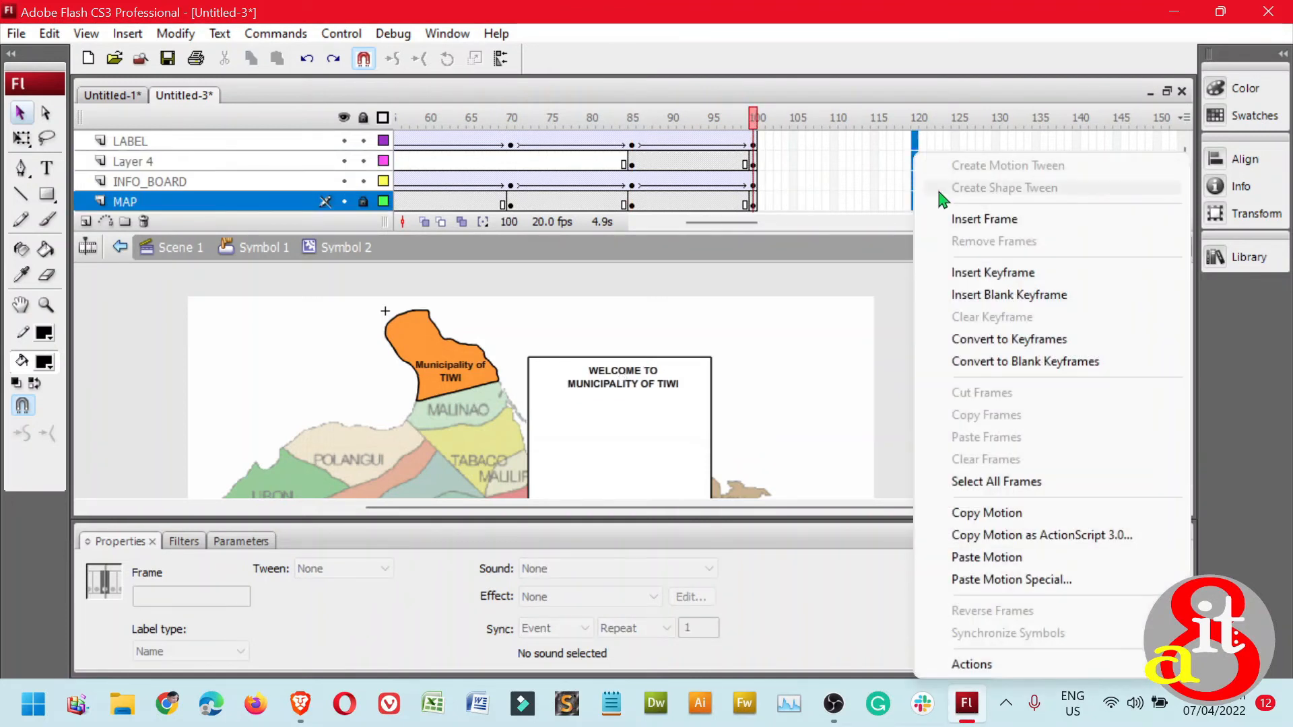
pyautogui.click(980, 272)
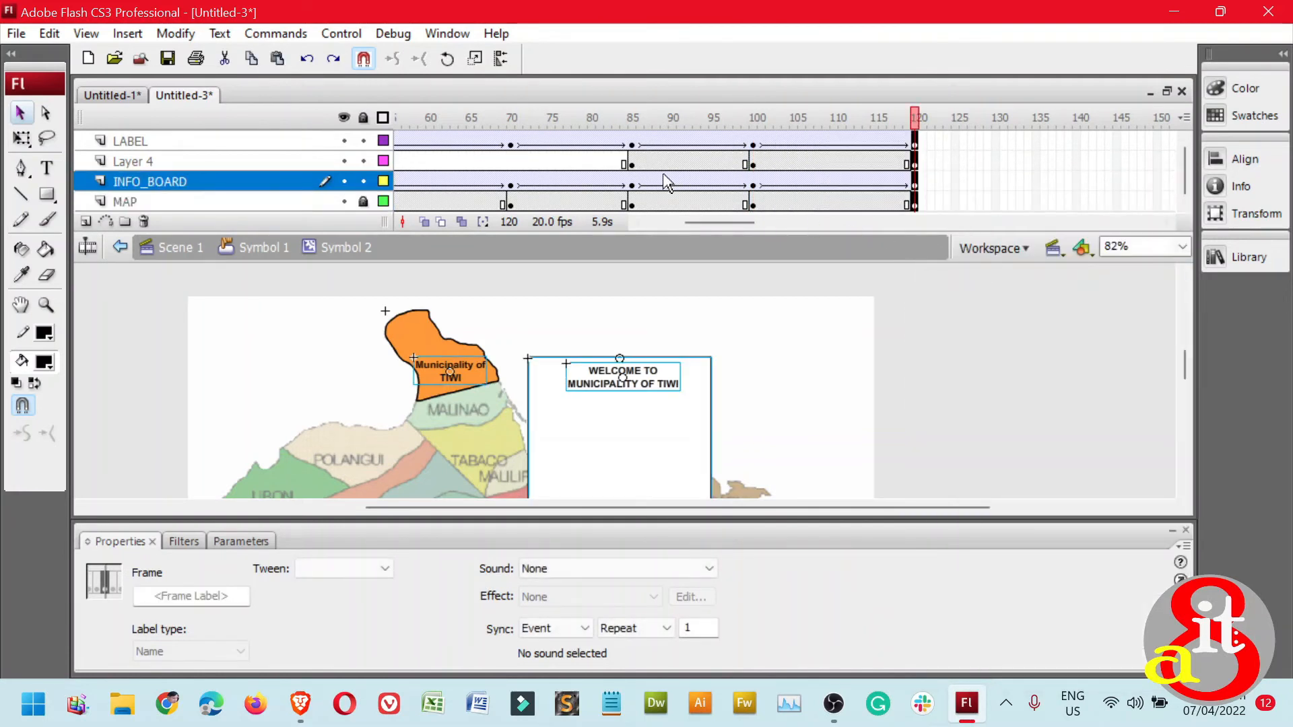
# Create a motion tween on Layer 4 across frames 85 to 120
pyautogui.click(632, 164)
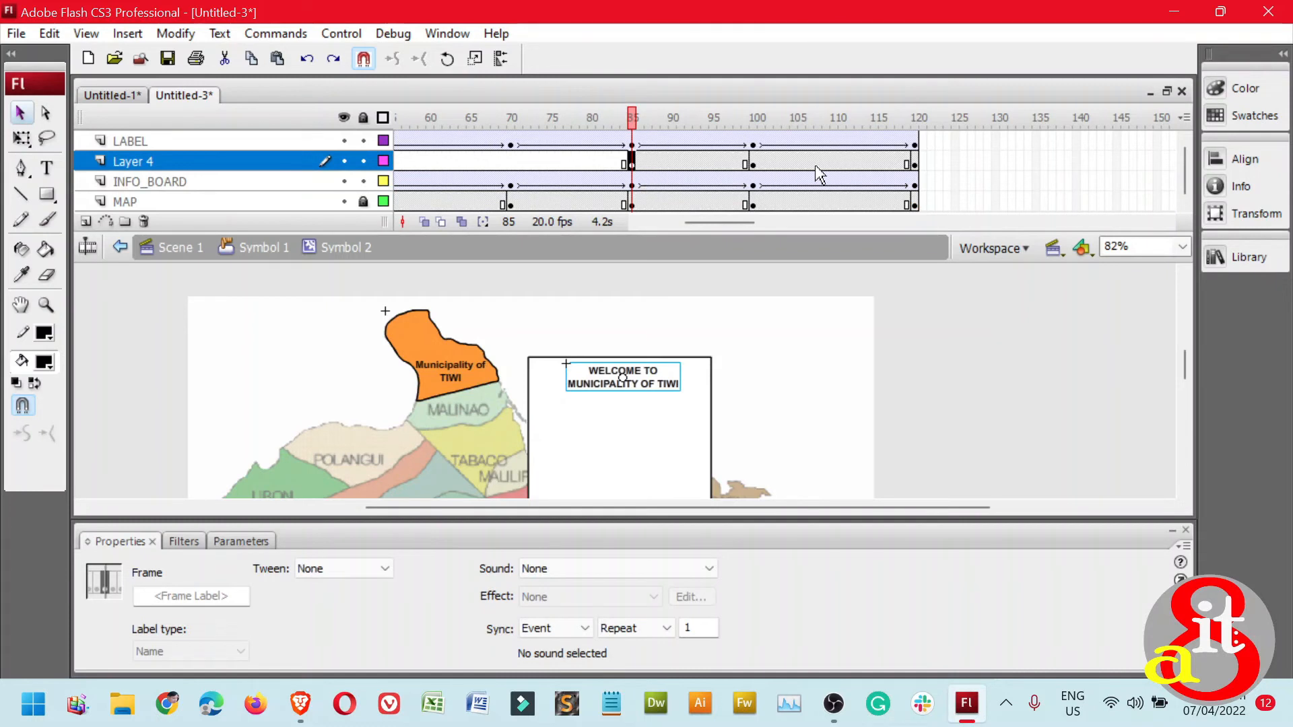
pyautogui.keyDown('shift'); pyautogui.click(916, 165); pyautogui.keyUp('shift')
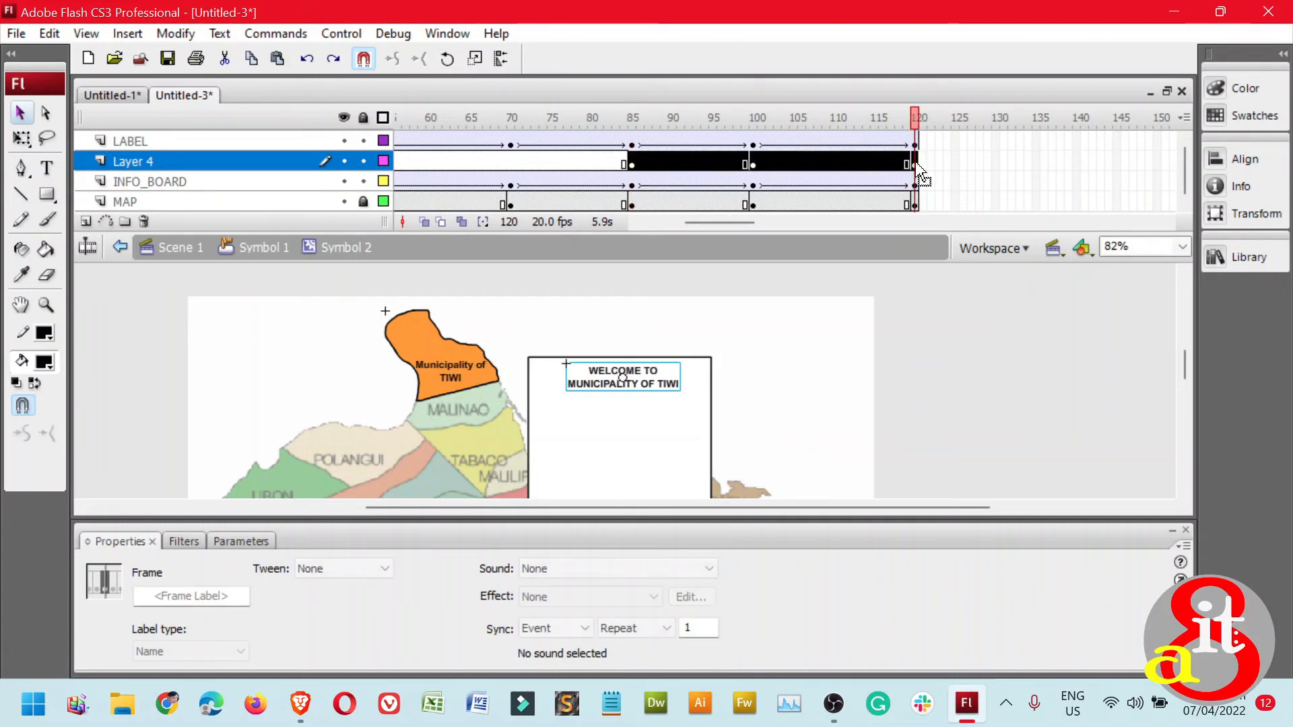
pyautogui.rightClick(715, 172)
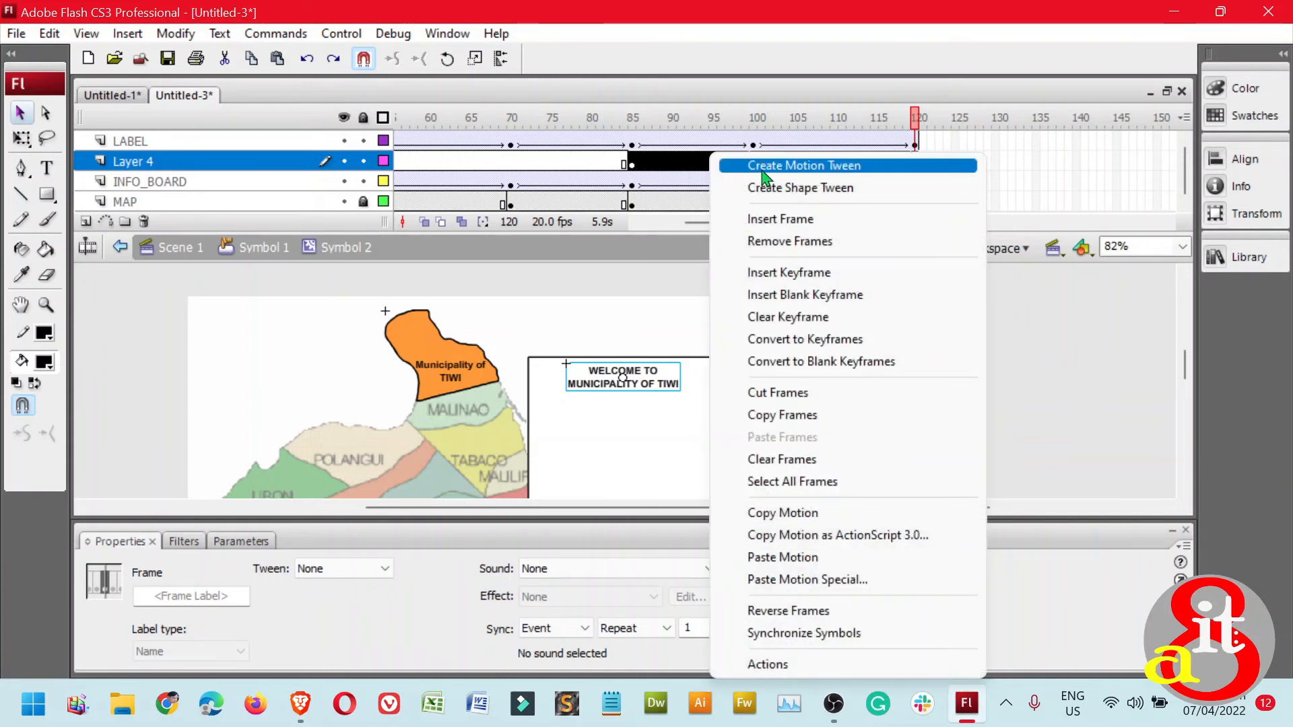
pyautogui.click(792, 177)
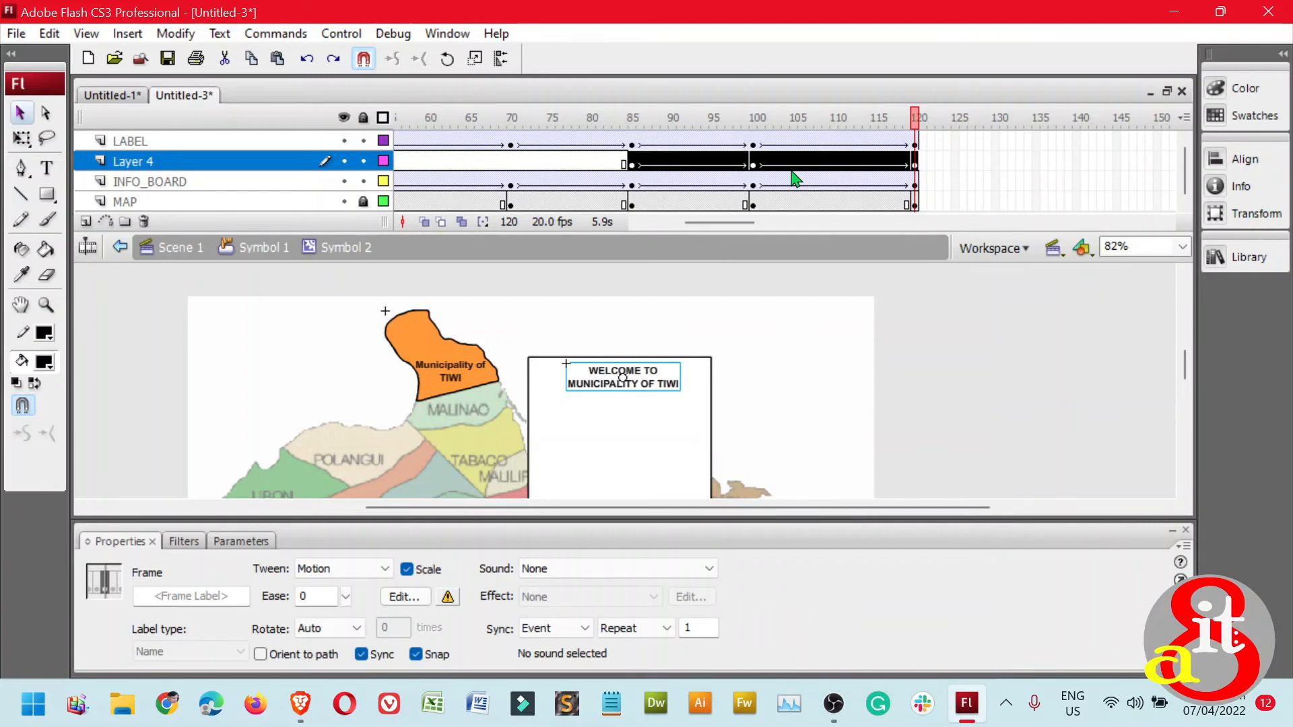
# Test the movie in a maximized preview scaled with Show All, rolling over Tiwi to check the animation with the welcome text
pyautogui.hotkey('ctrl', 'Return')
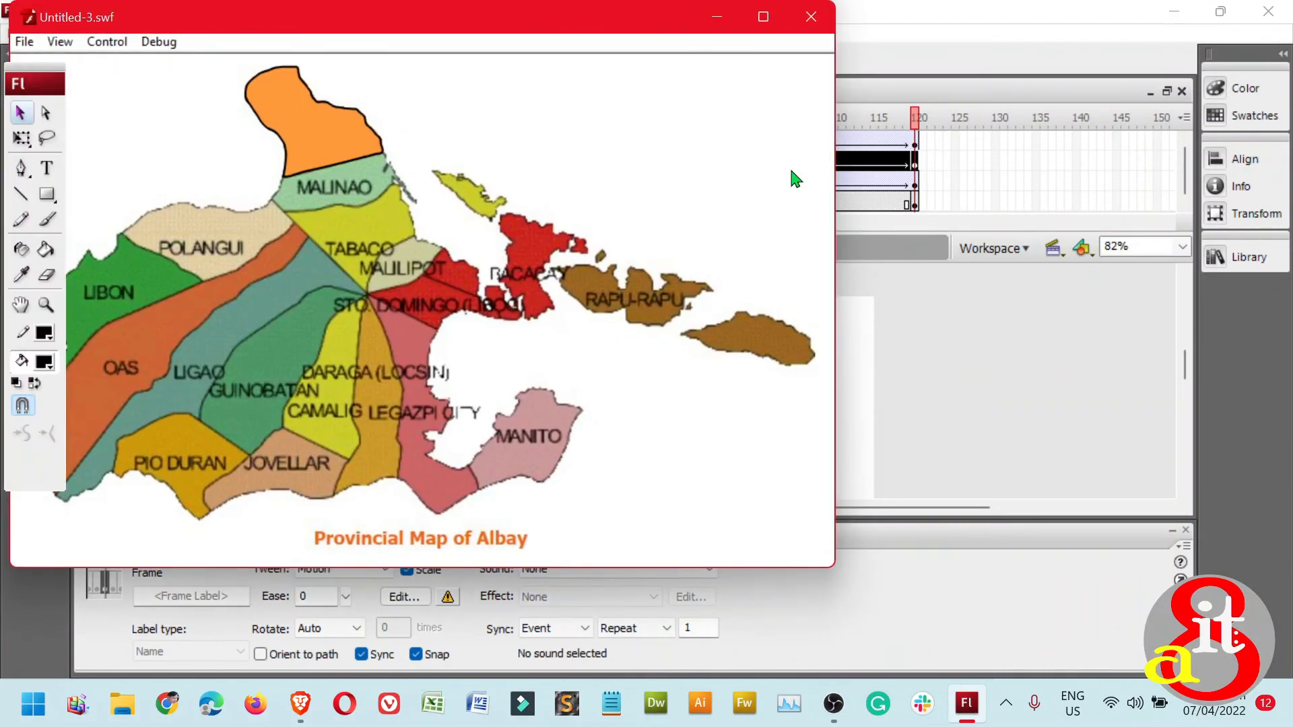
pyautogui.click(763, 16)
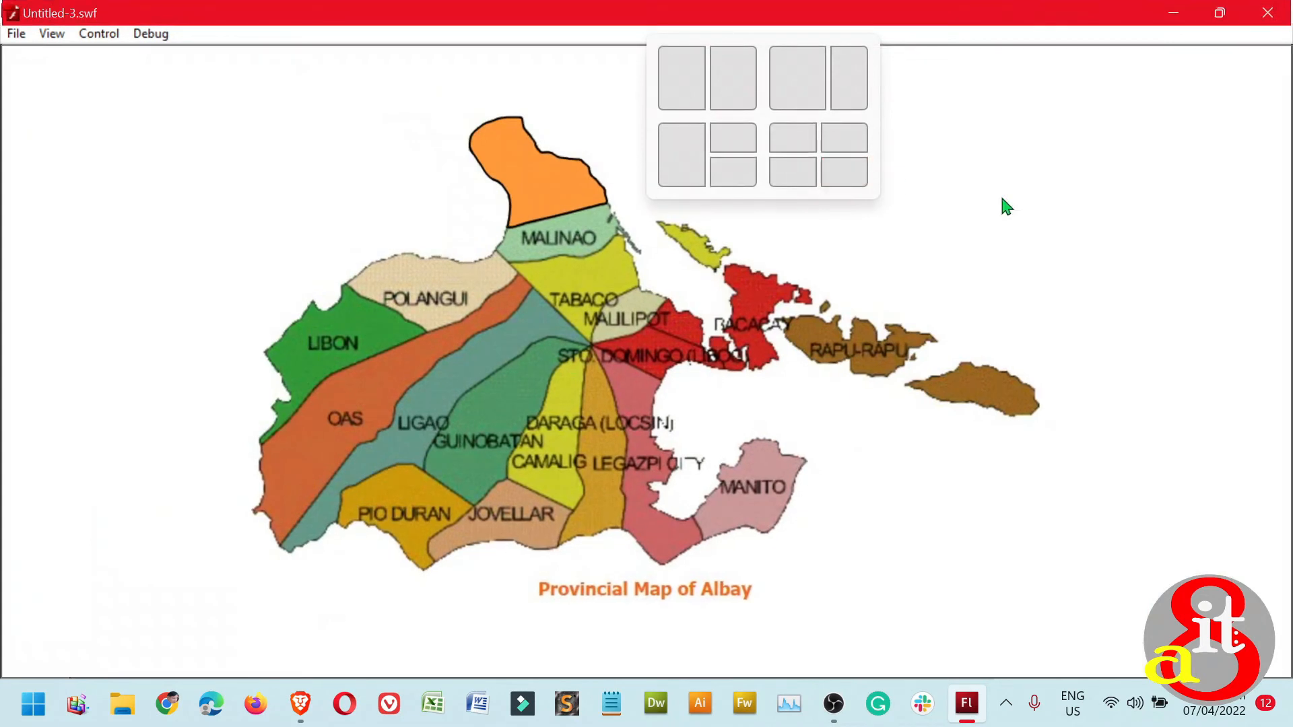
pyautogui.rightClick(1004, 205)
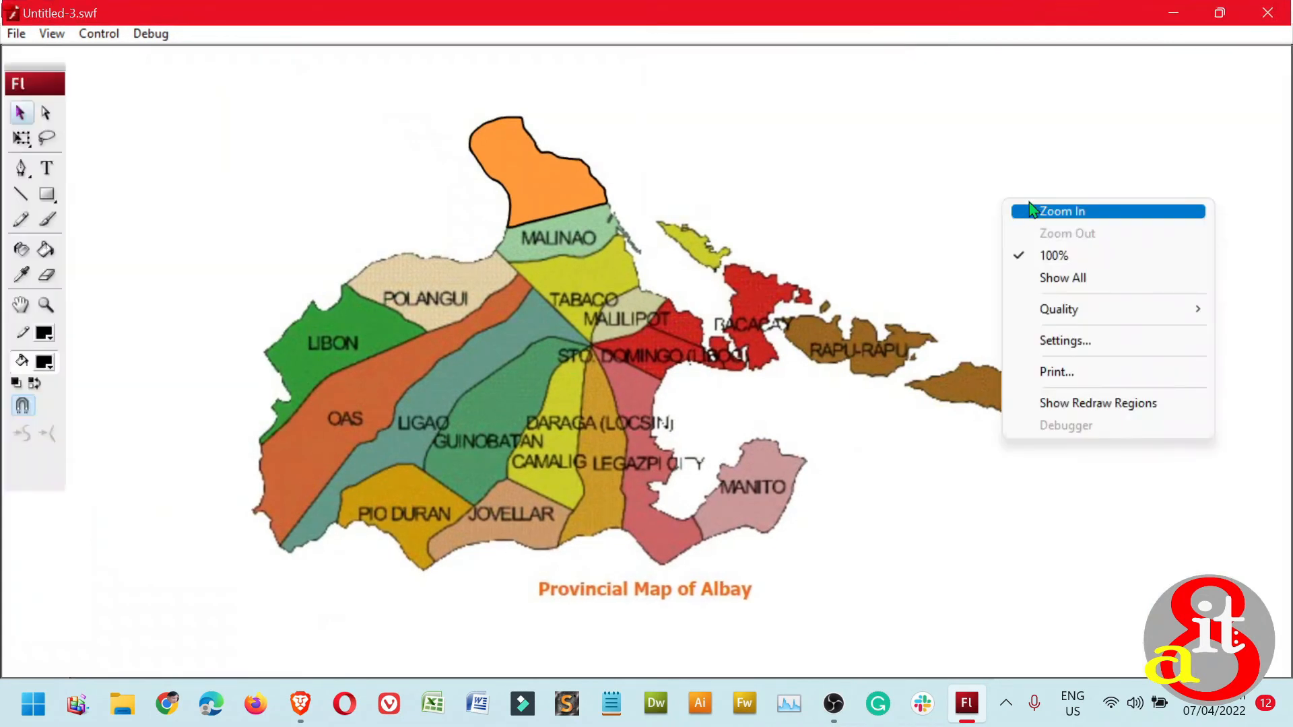
pyautogui.click(1056, 276)
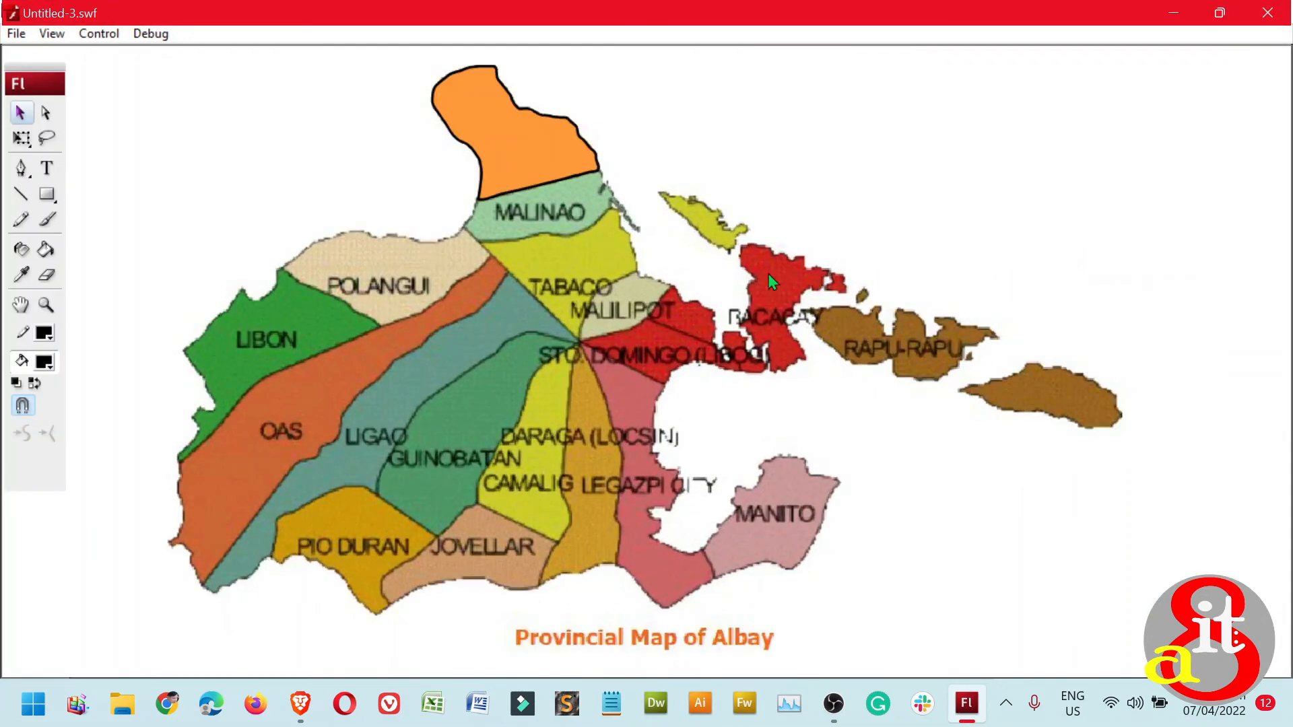
pyautogui.moveTo(522, 193)
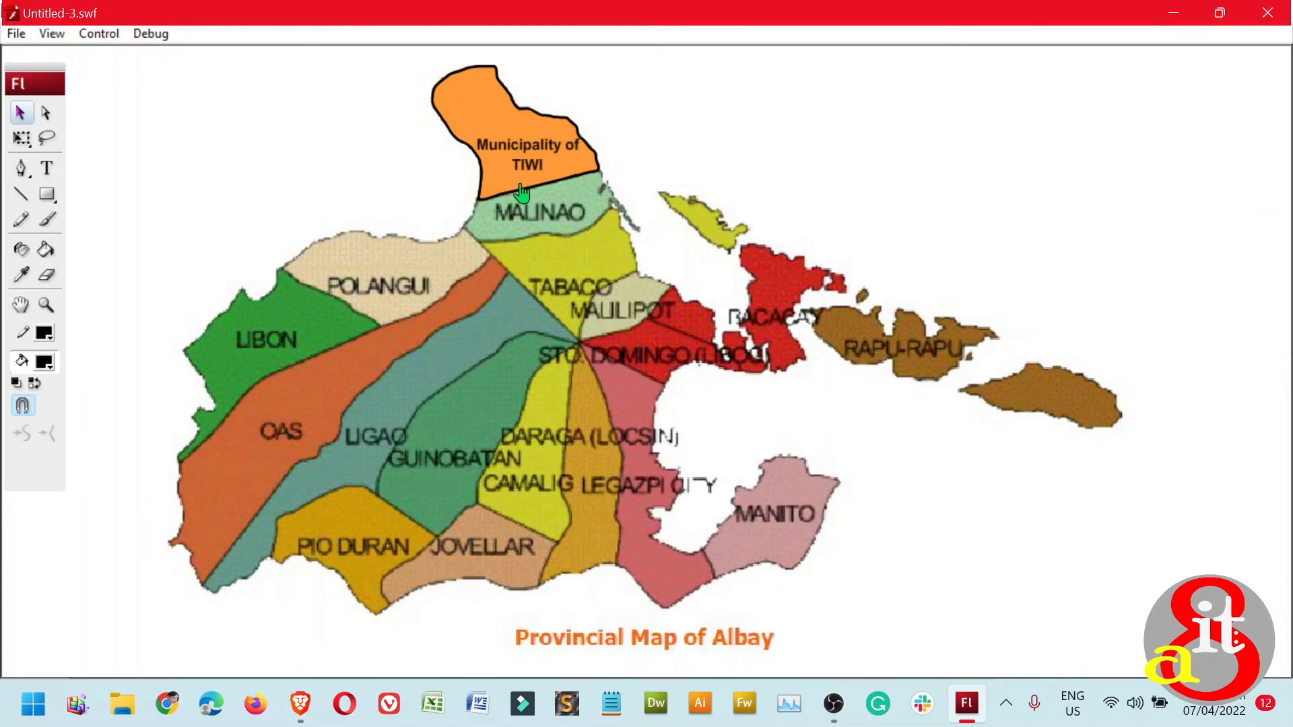